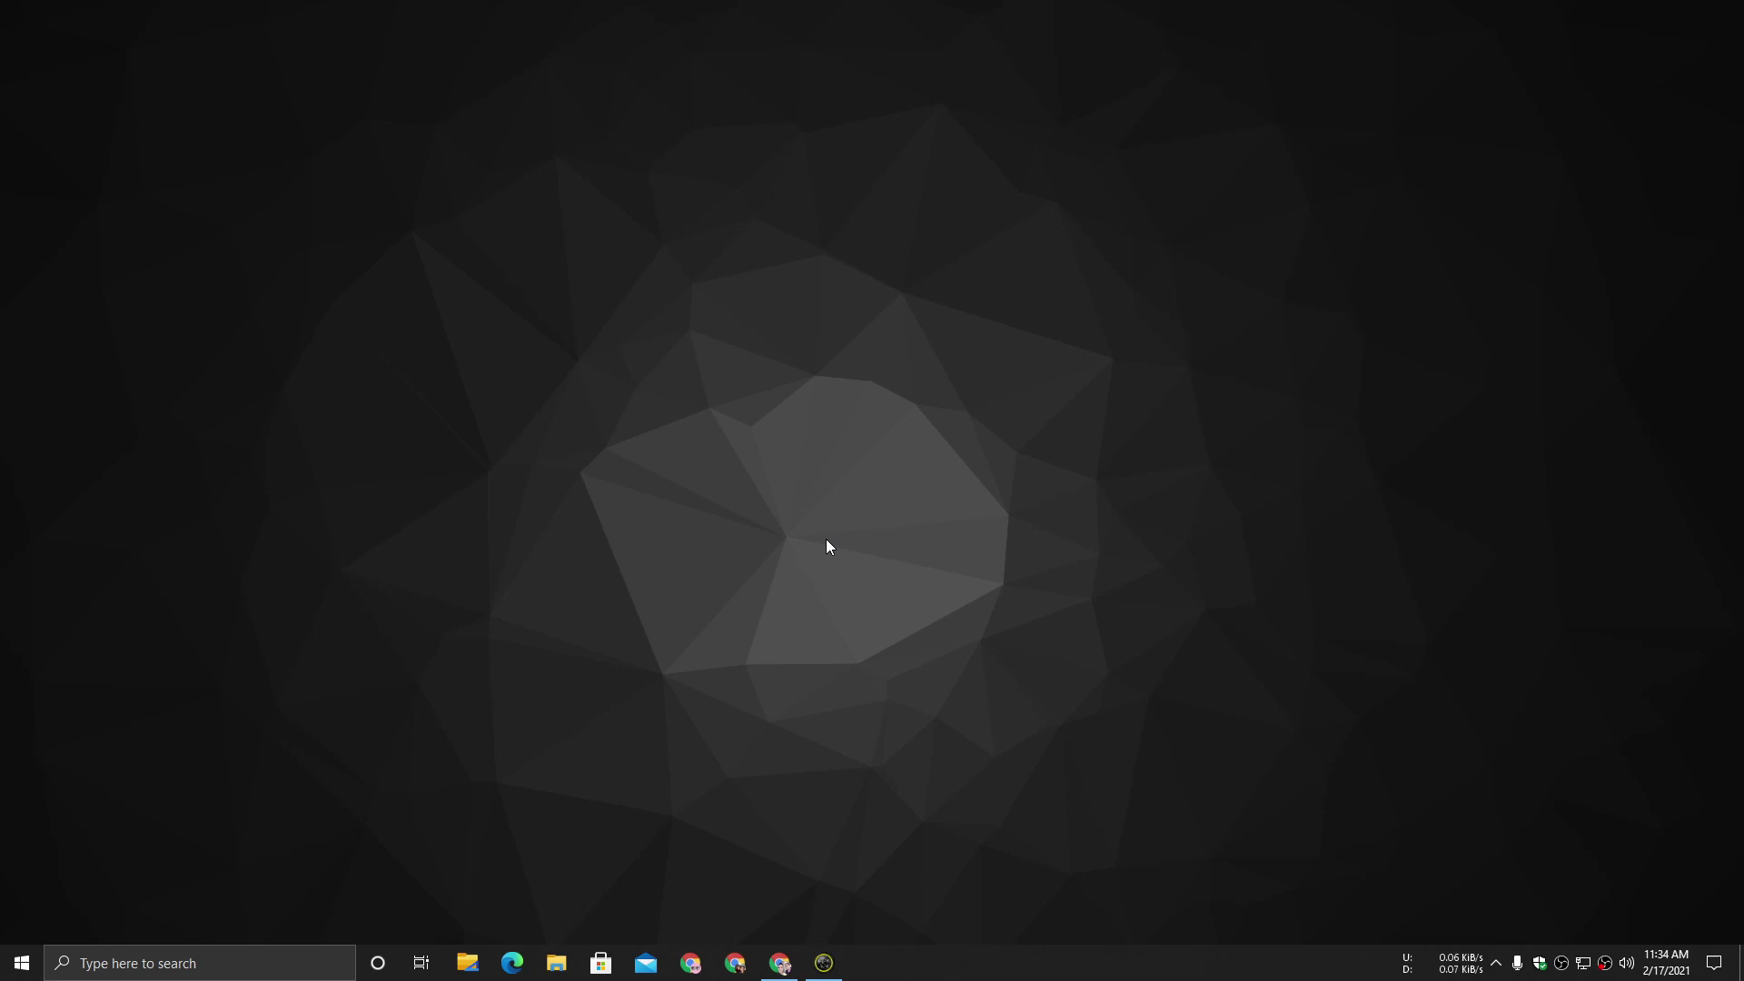
Step: Look over the Snap Camera website's introduction and download option in the browser, and close the browser
click(778, 963)
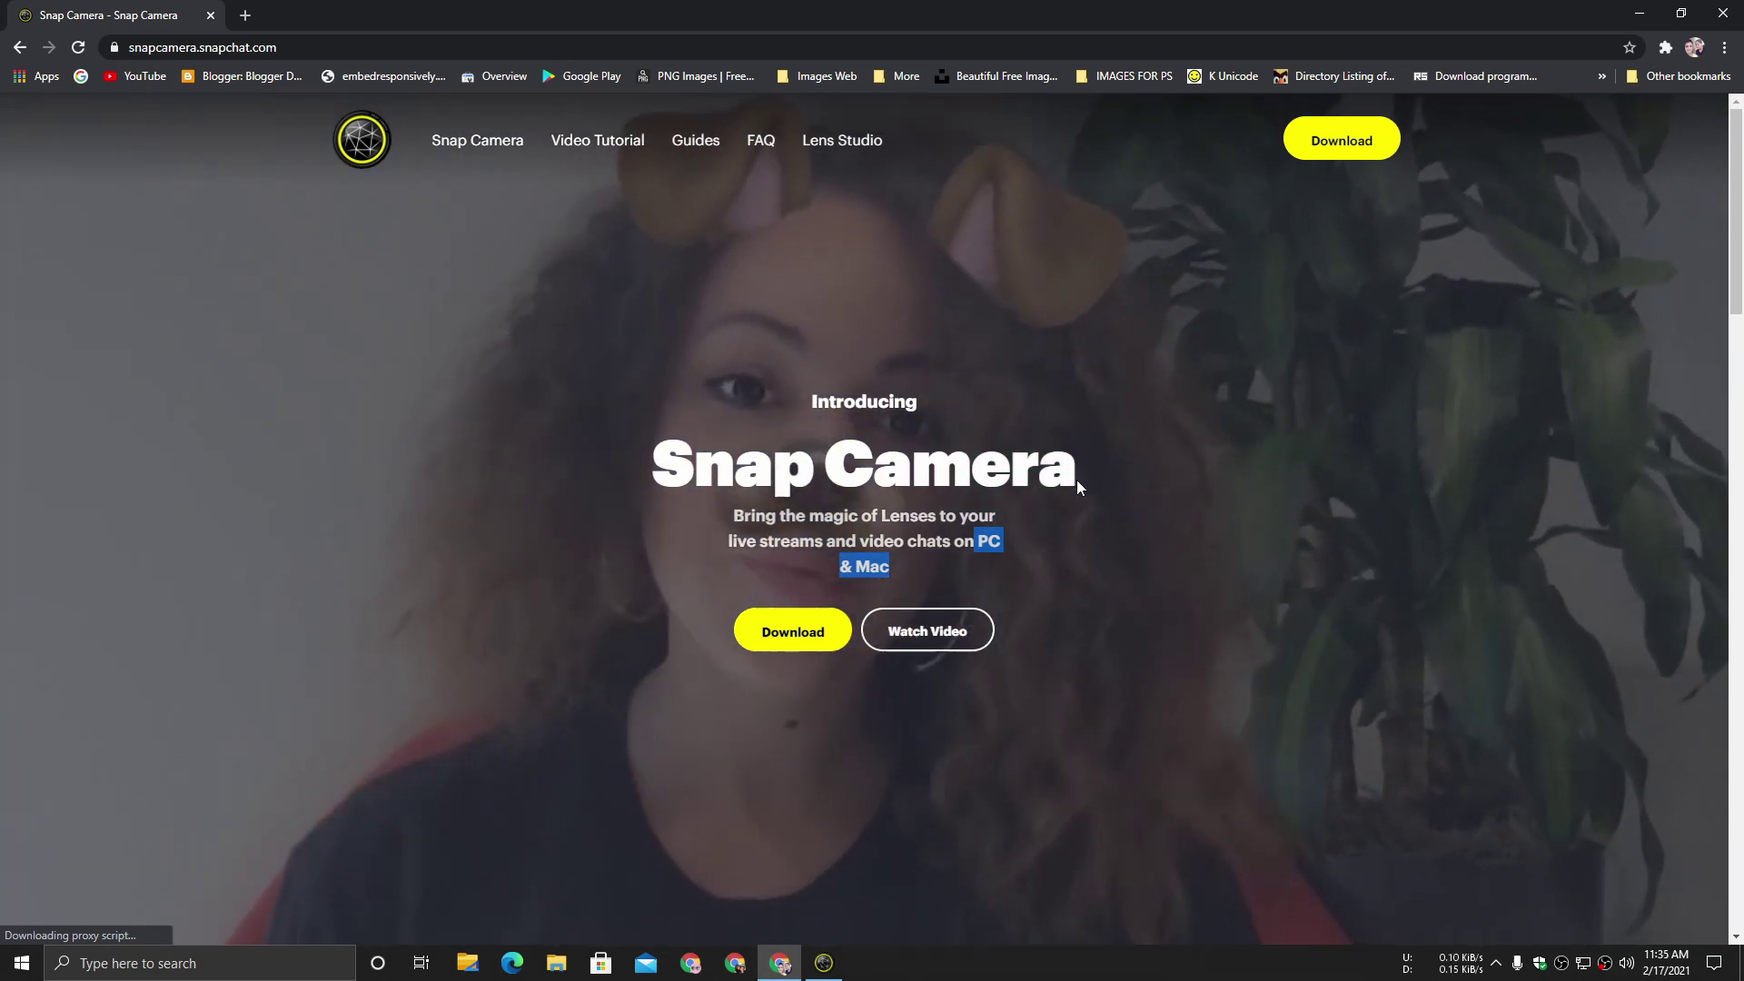
click(890, 561)
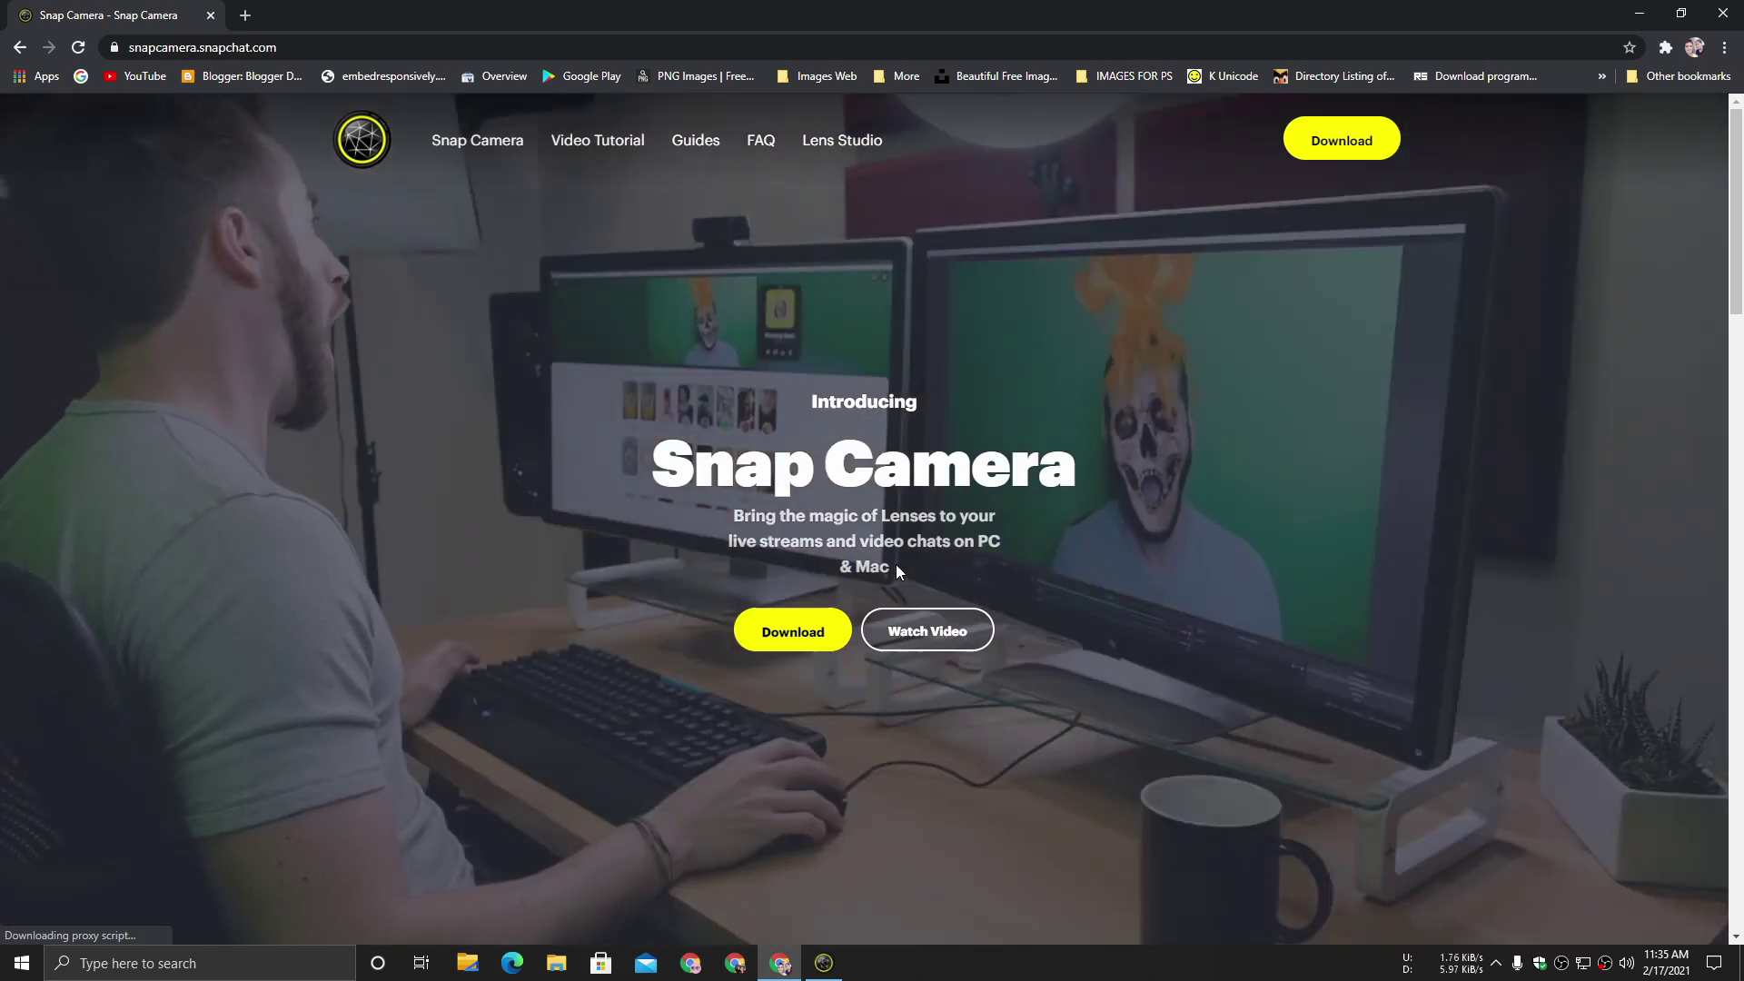
double_click(894, 567)
drag(894, 567, 961, 516)
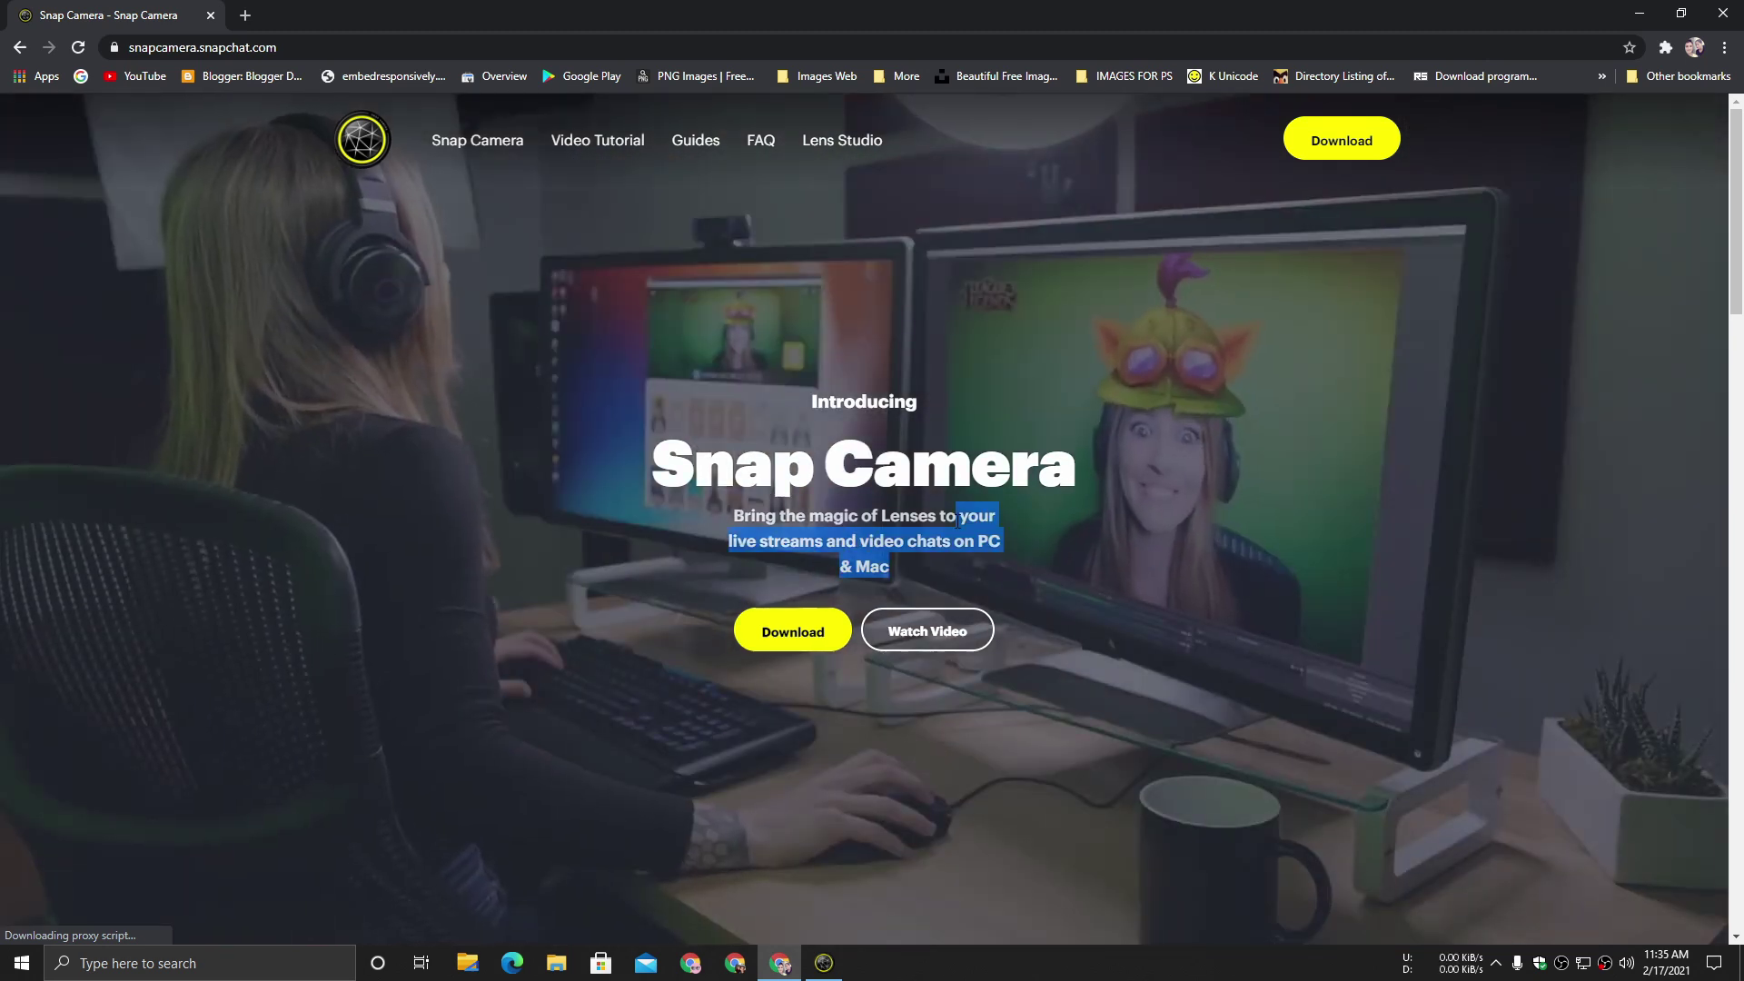
click(900, 556)
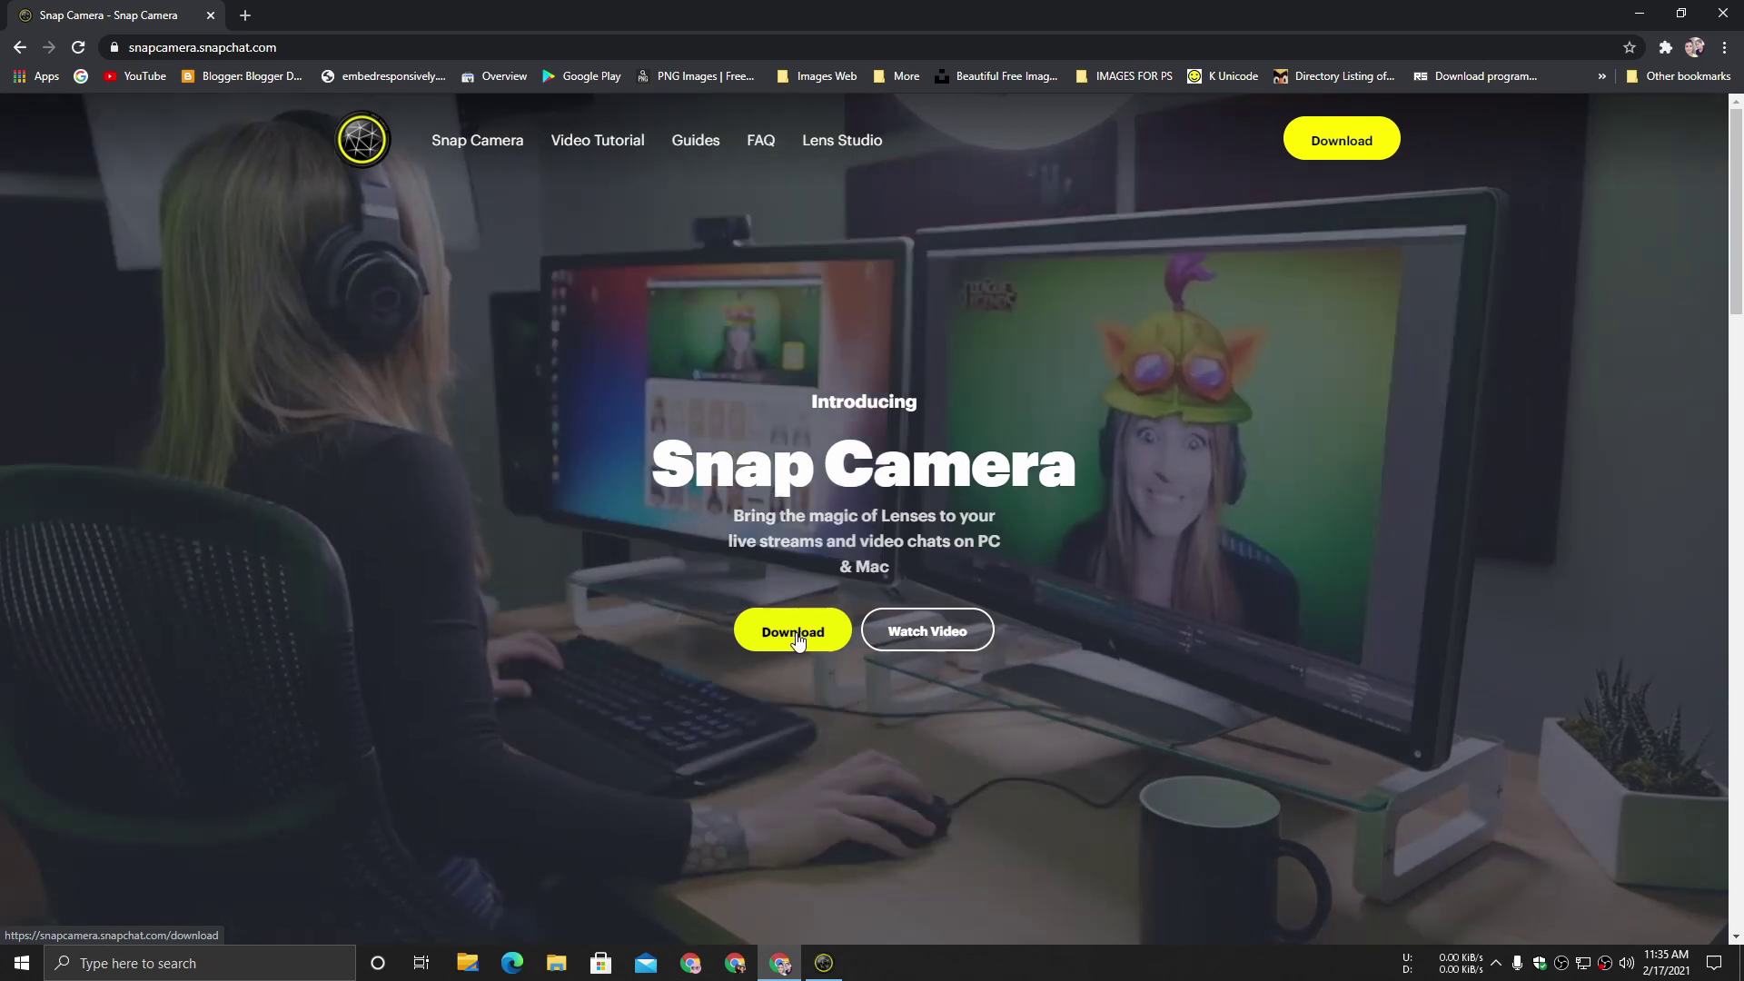
click(801, 640)
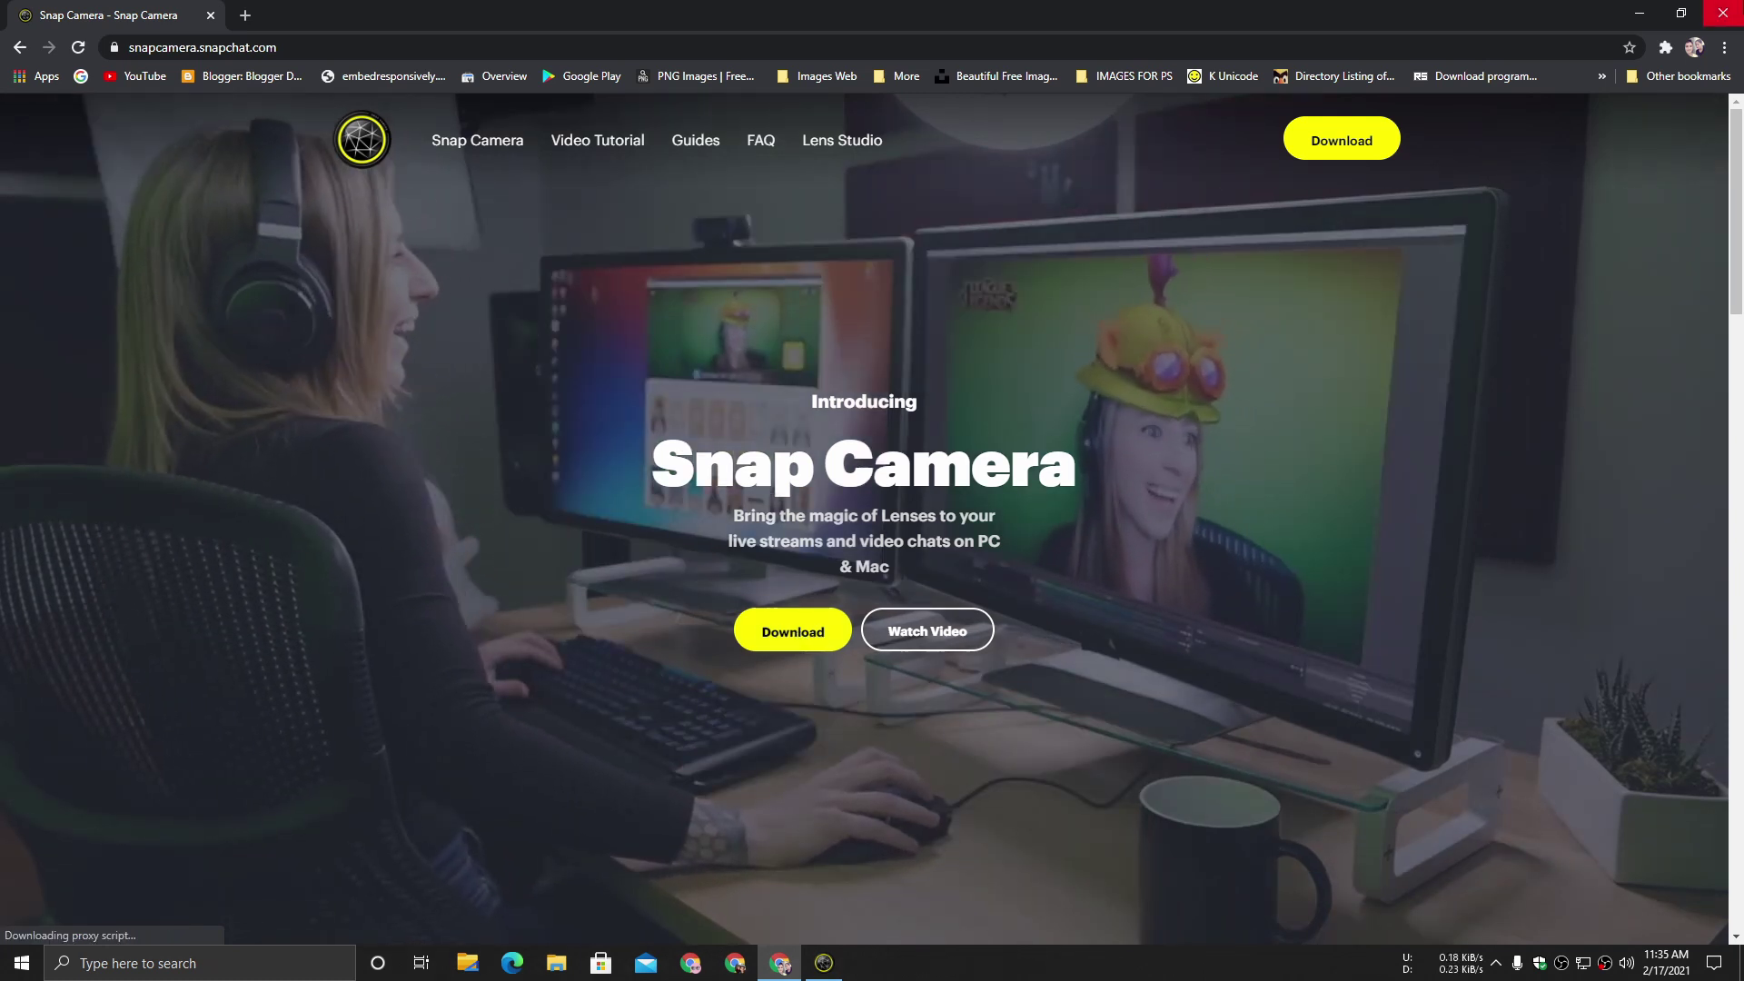
click(1723, 13)
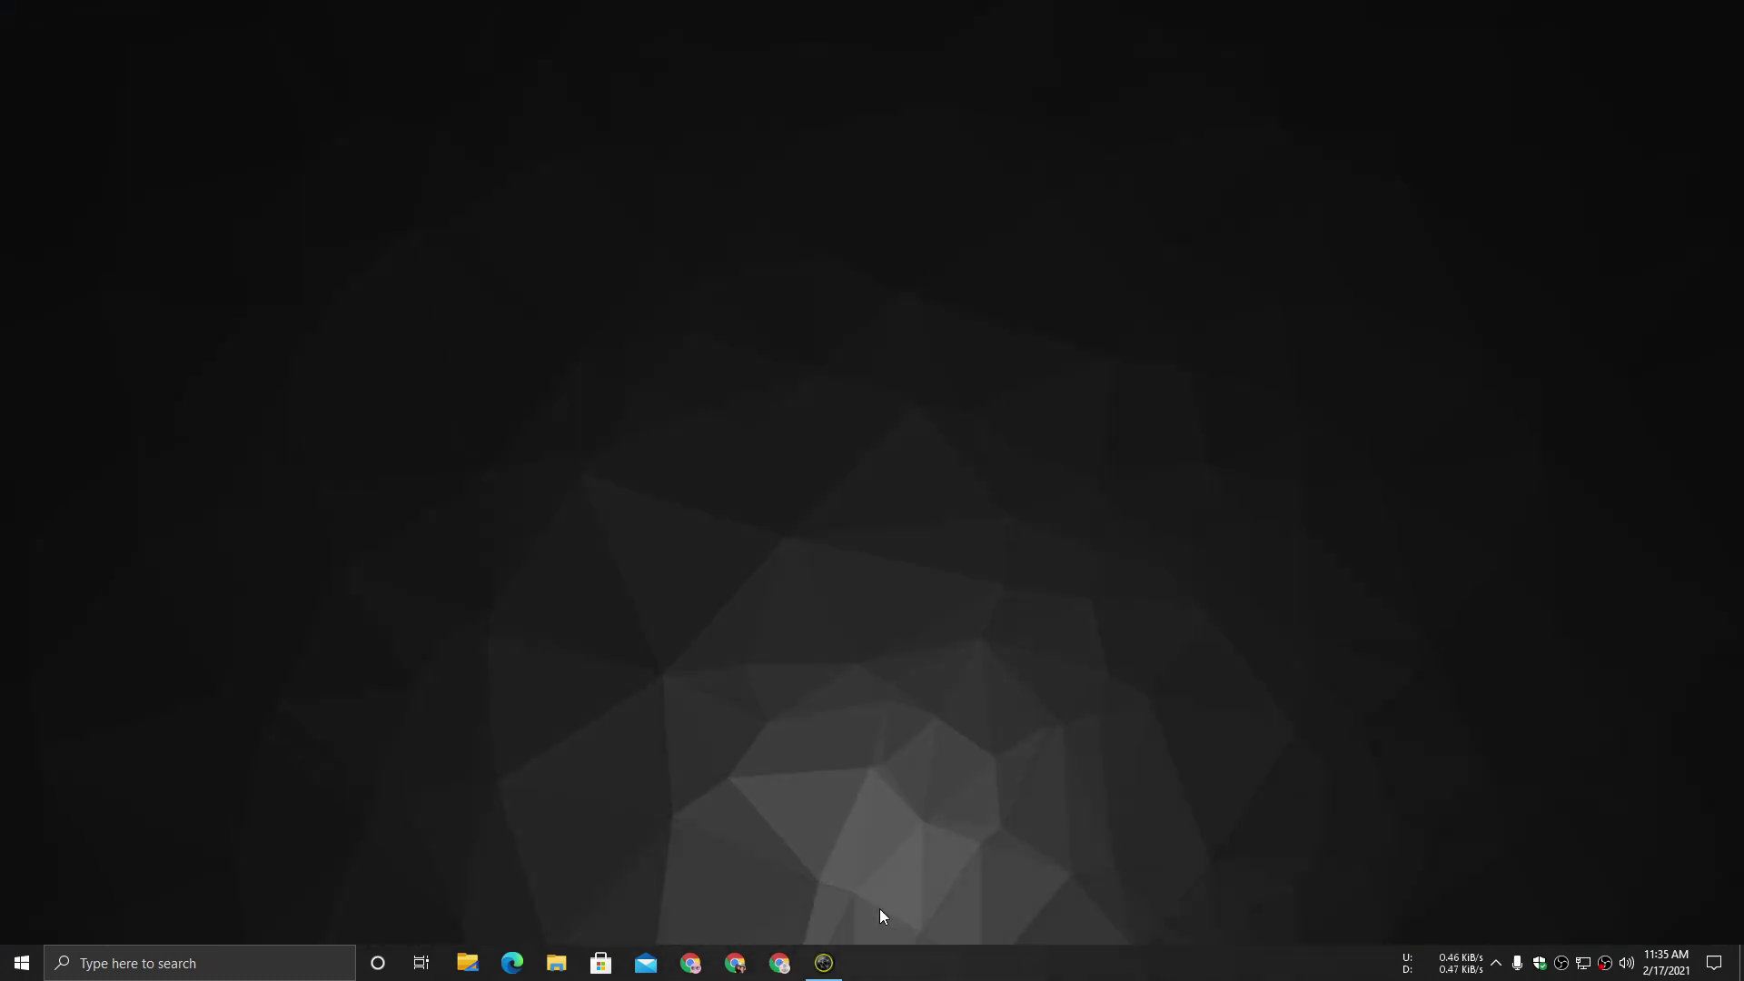
Step: Switch to Snap Camera, check which camera is chosen in its settings, and return to the lens overview
click(829, 963)
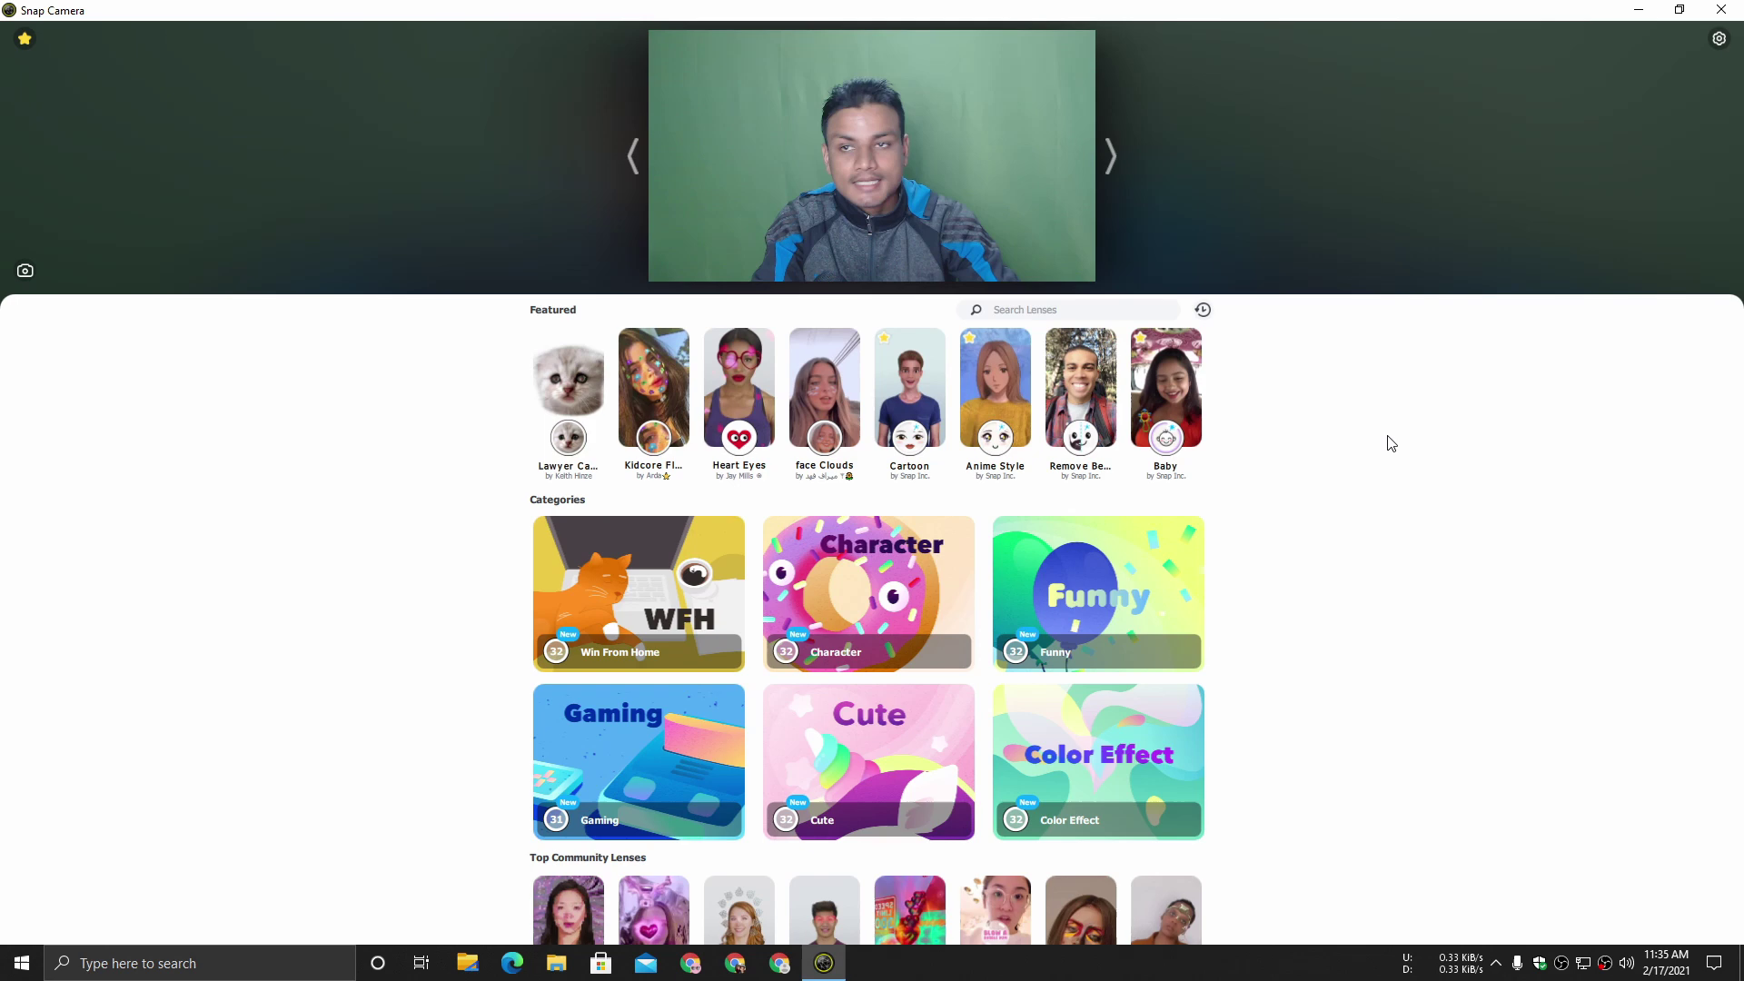
scroll(877, 525, down, 2)
scroll(878, 530, up, 2)
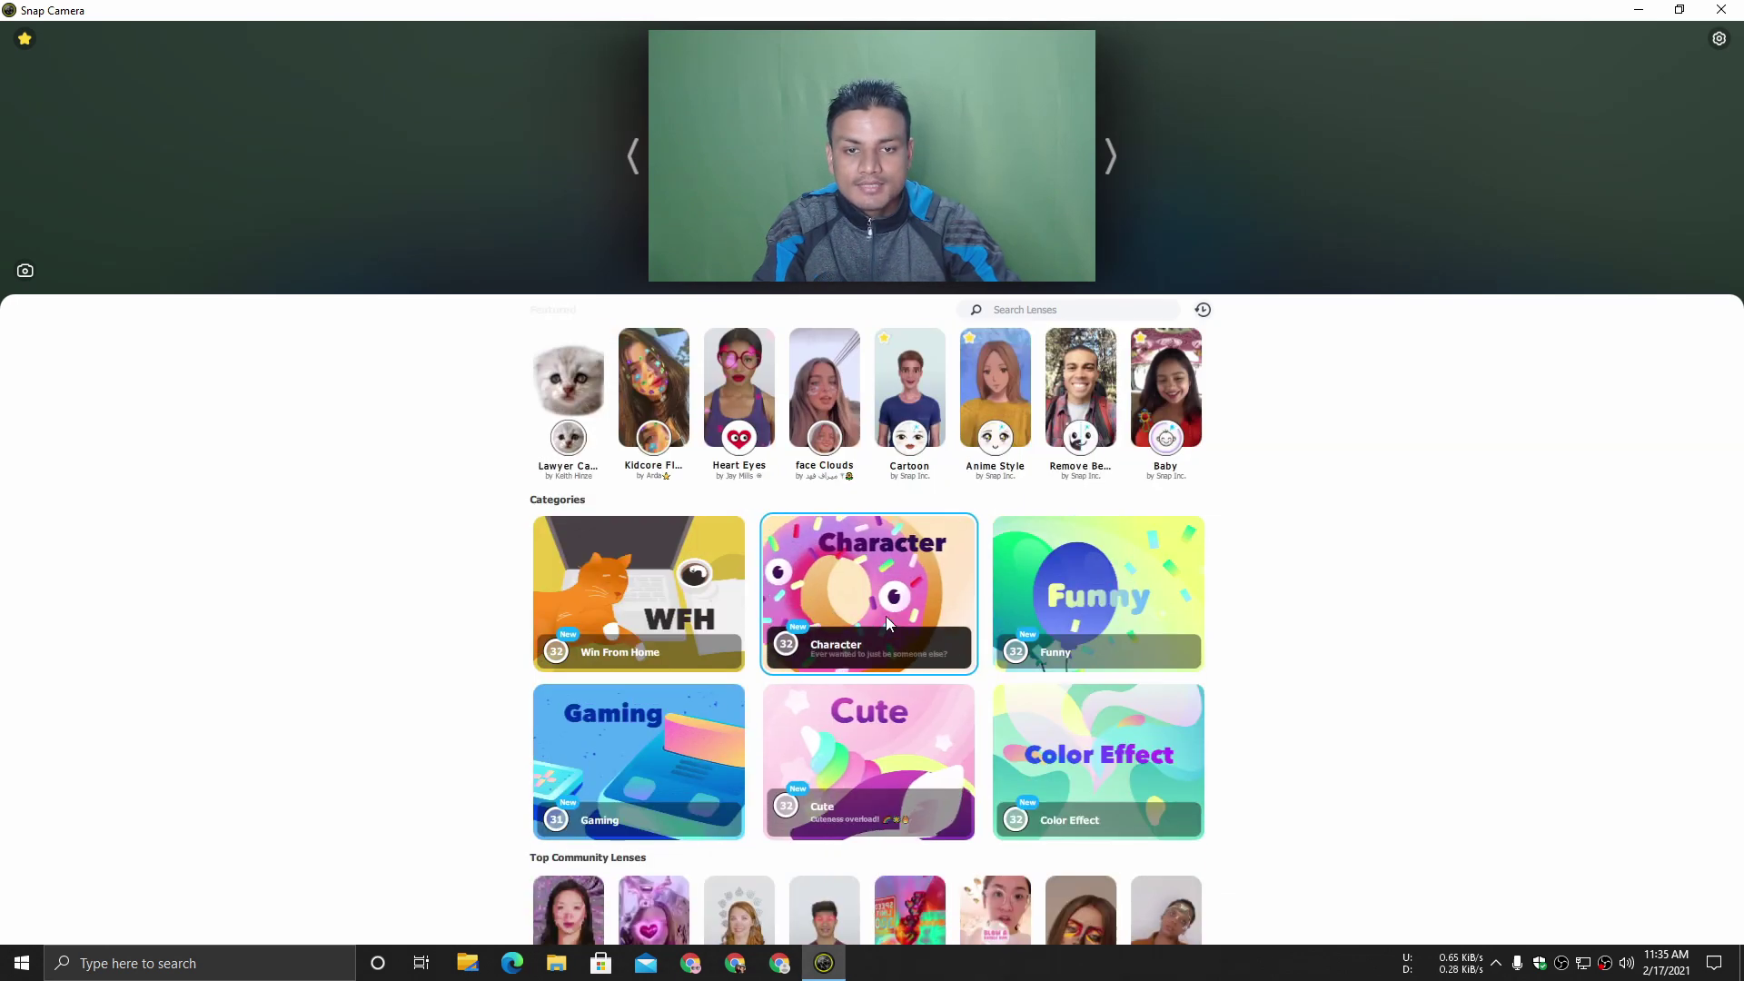
click(1718, 39)
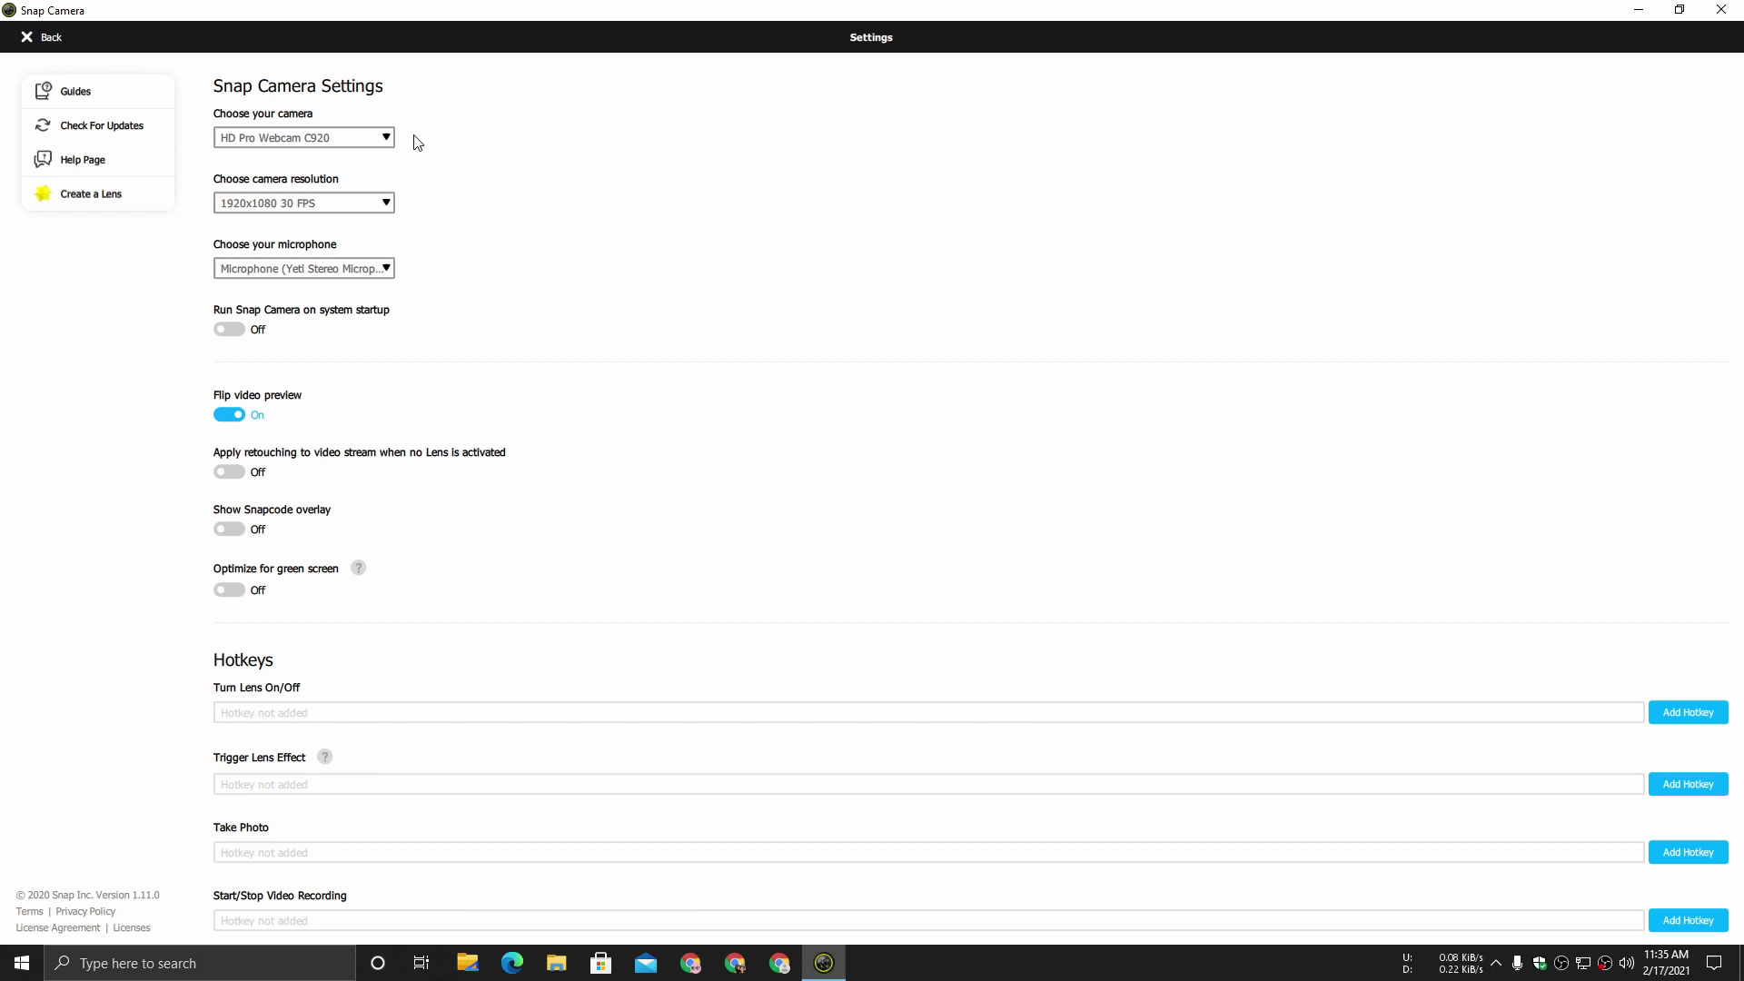
click(509, 137)
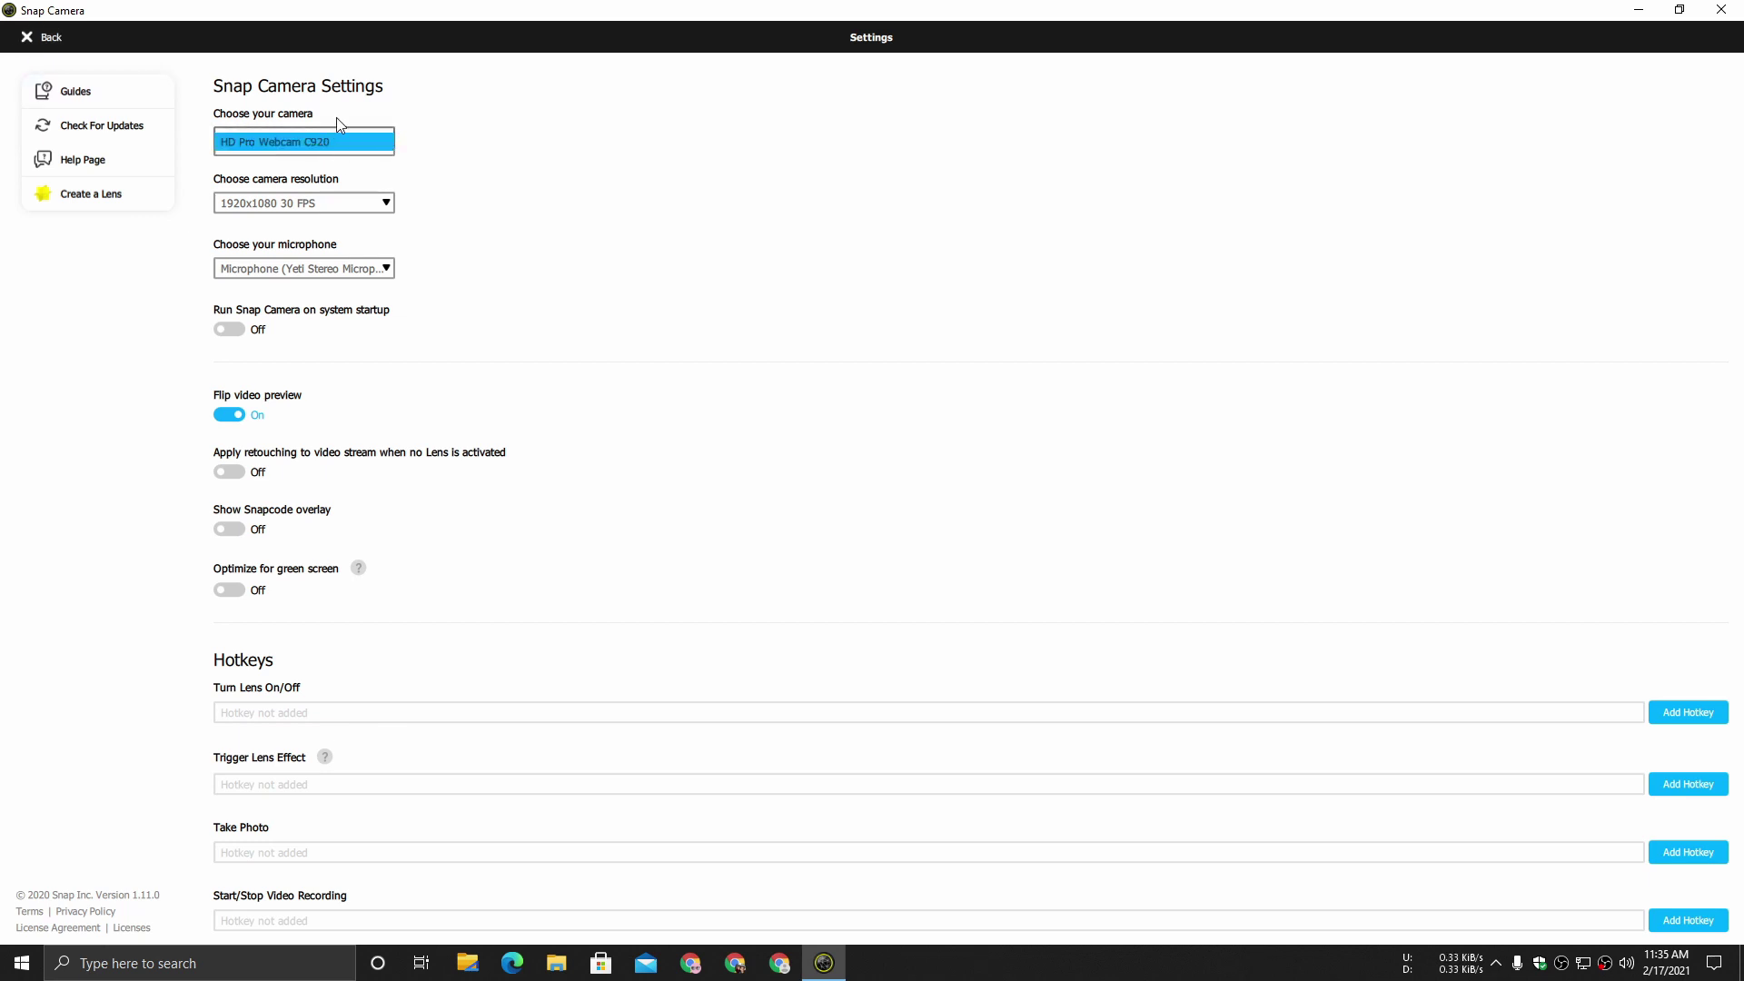
click(45, 38)
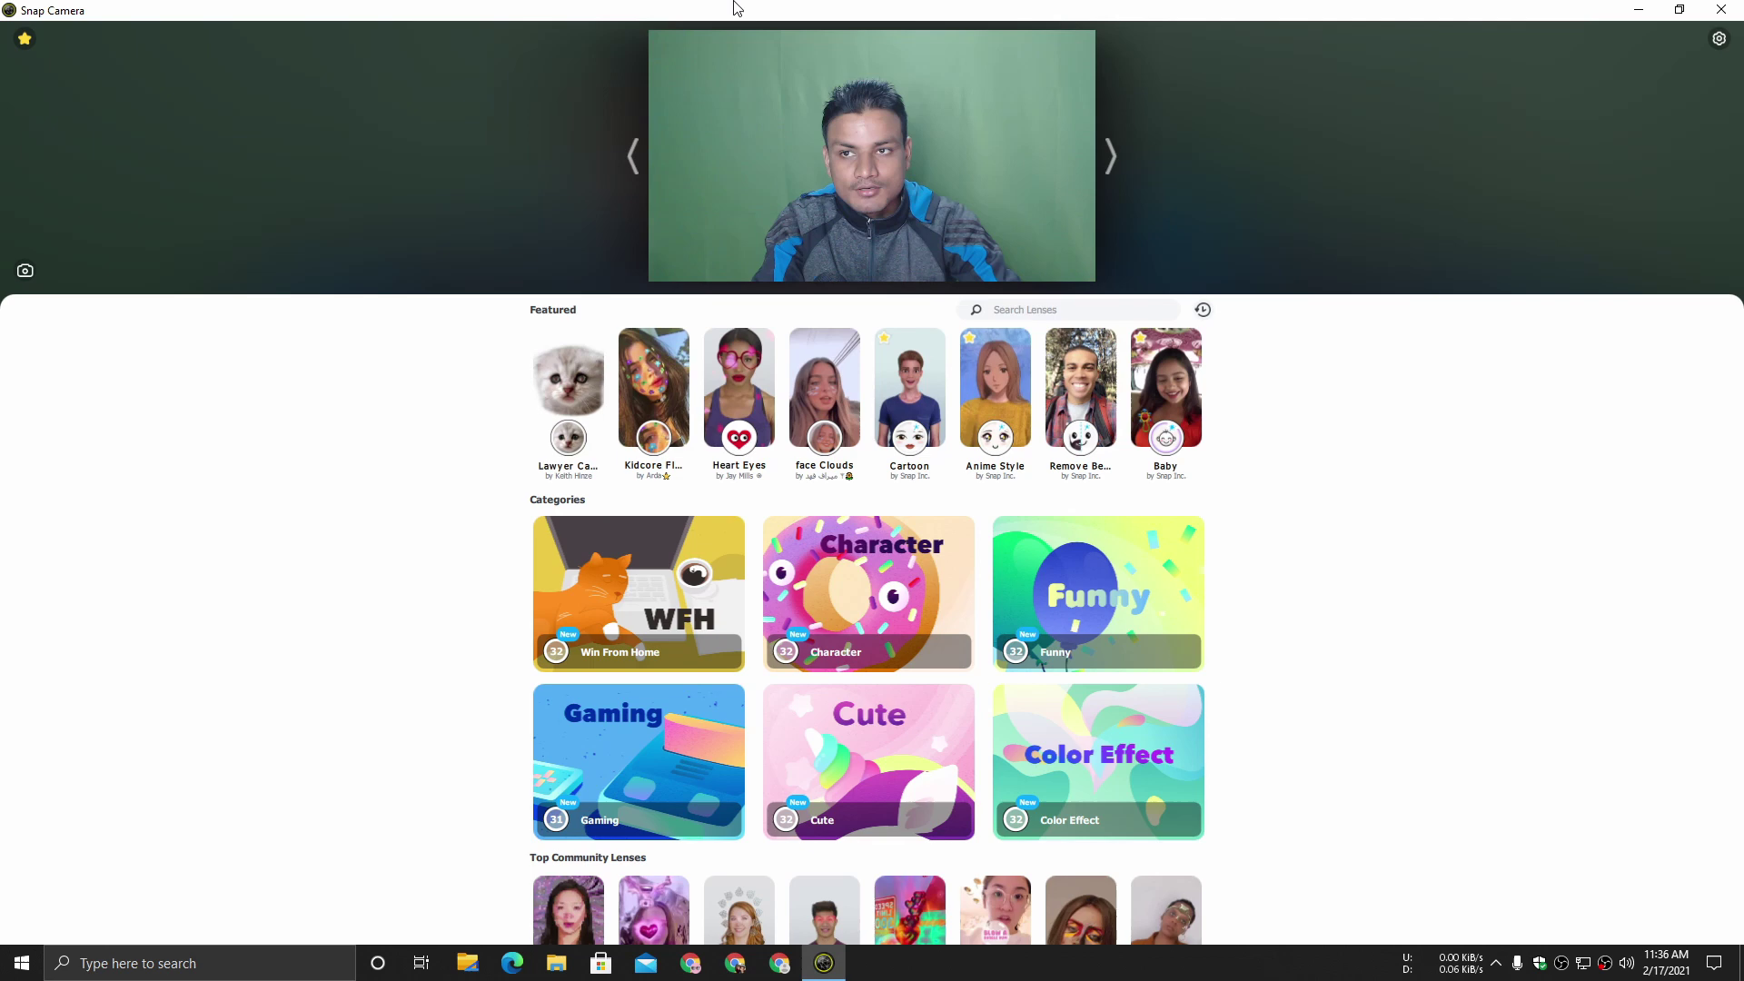
Step: Switch to OBS and add a new Video Capture Device source with Snap Camera as its device
click(1640, 11)
click(1562, 963)
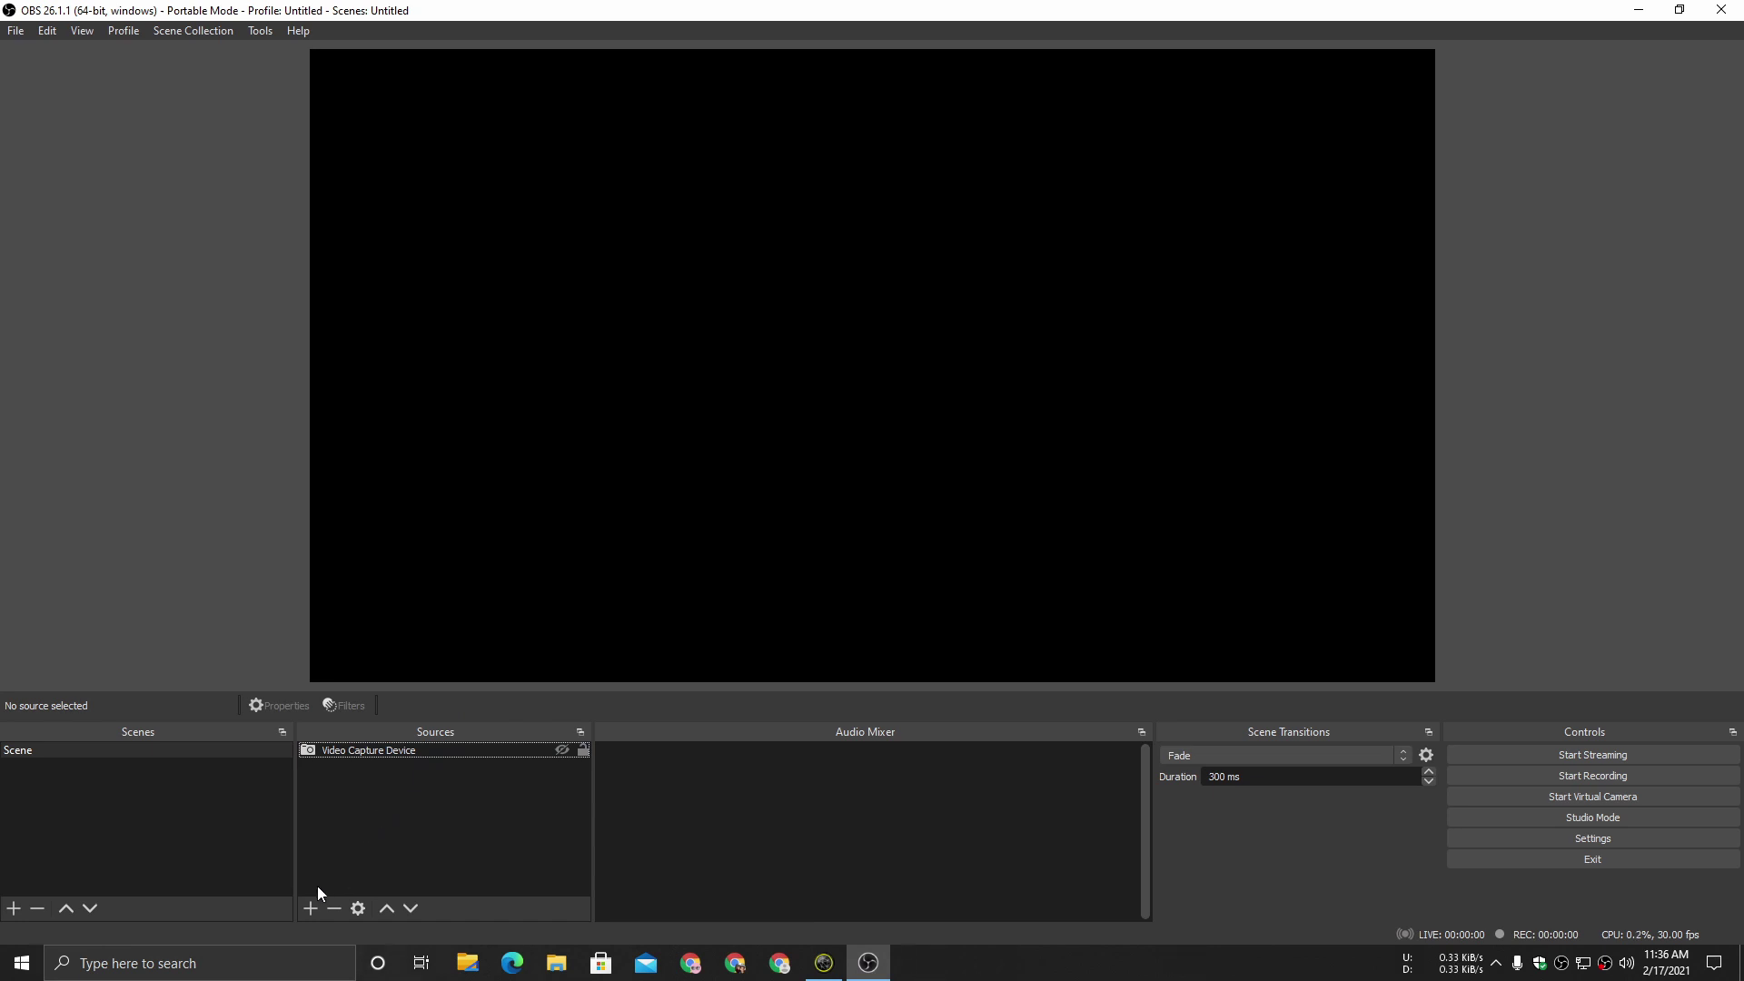
click(311, 909)
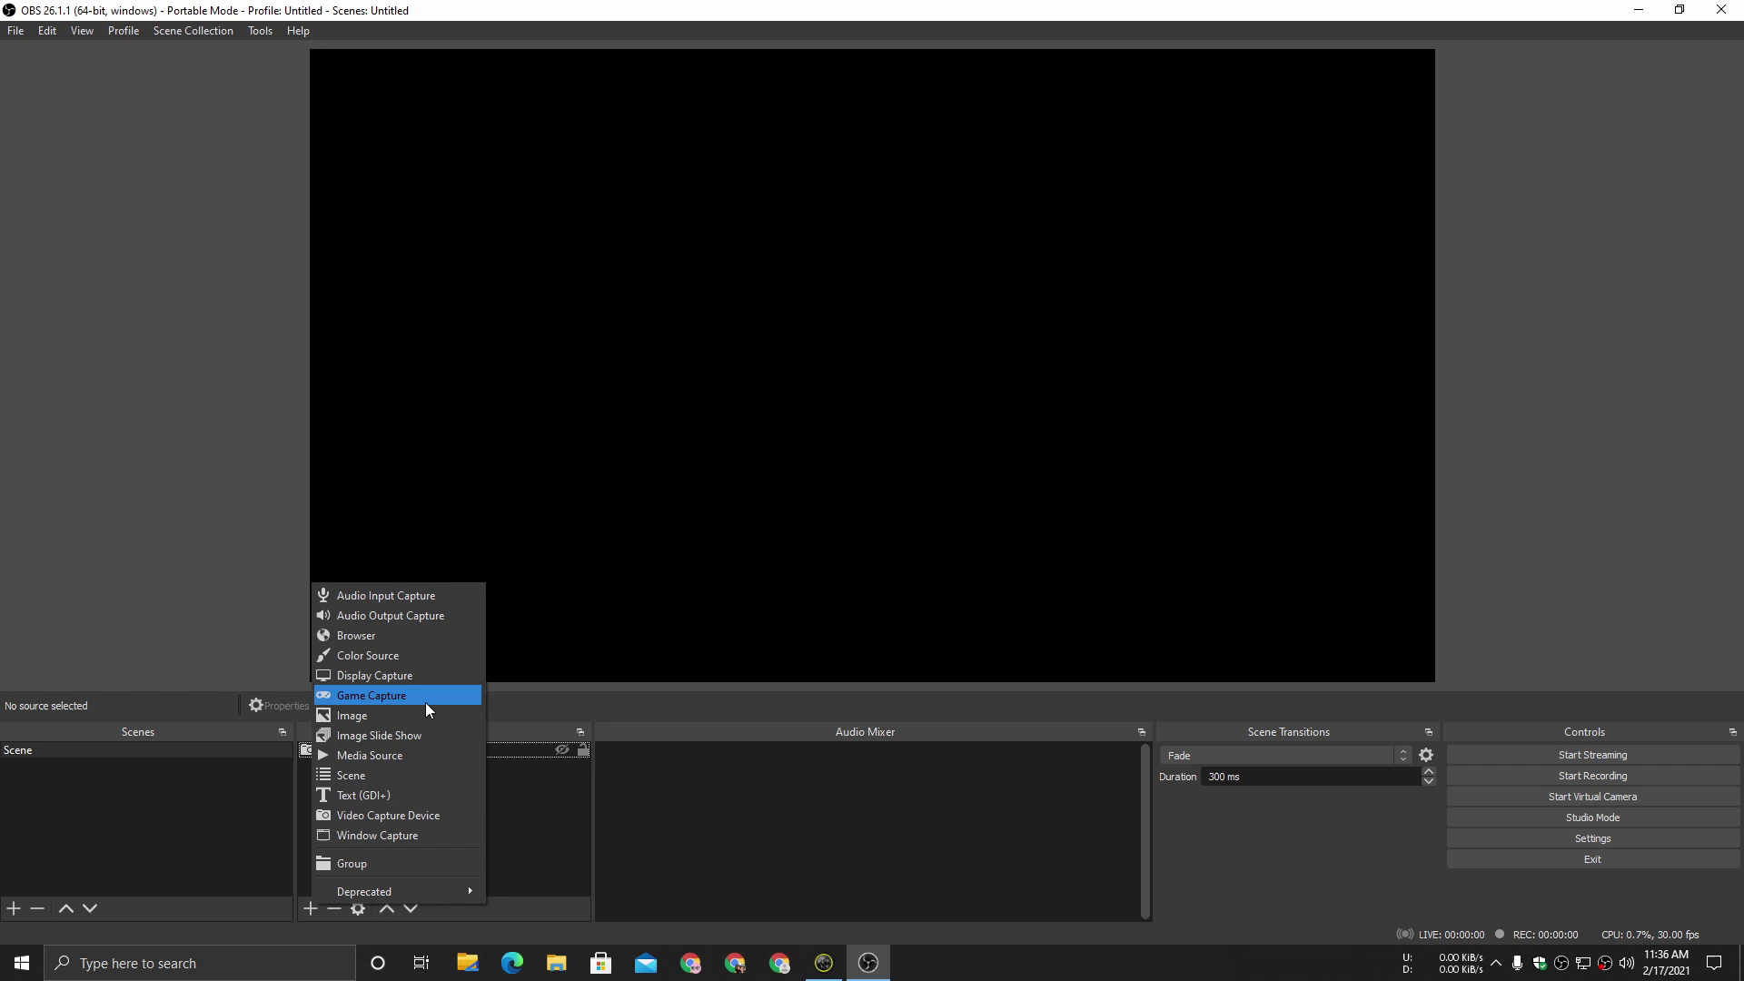
click(427, 813)
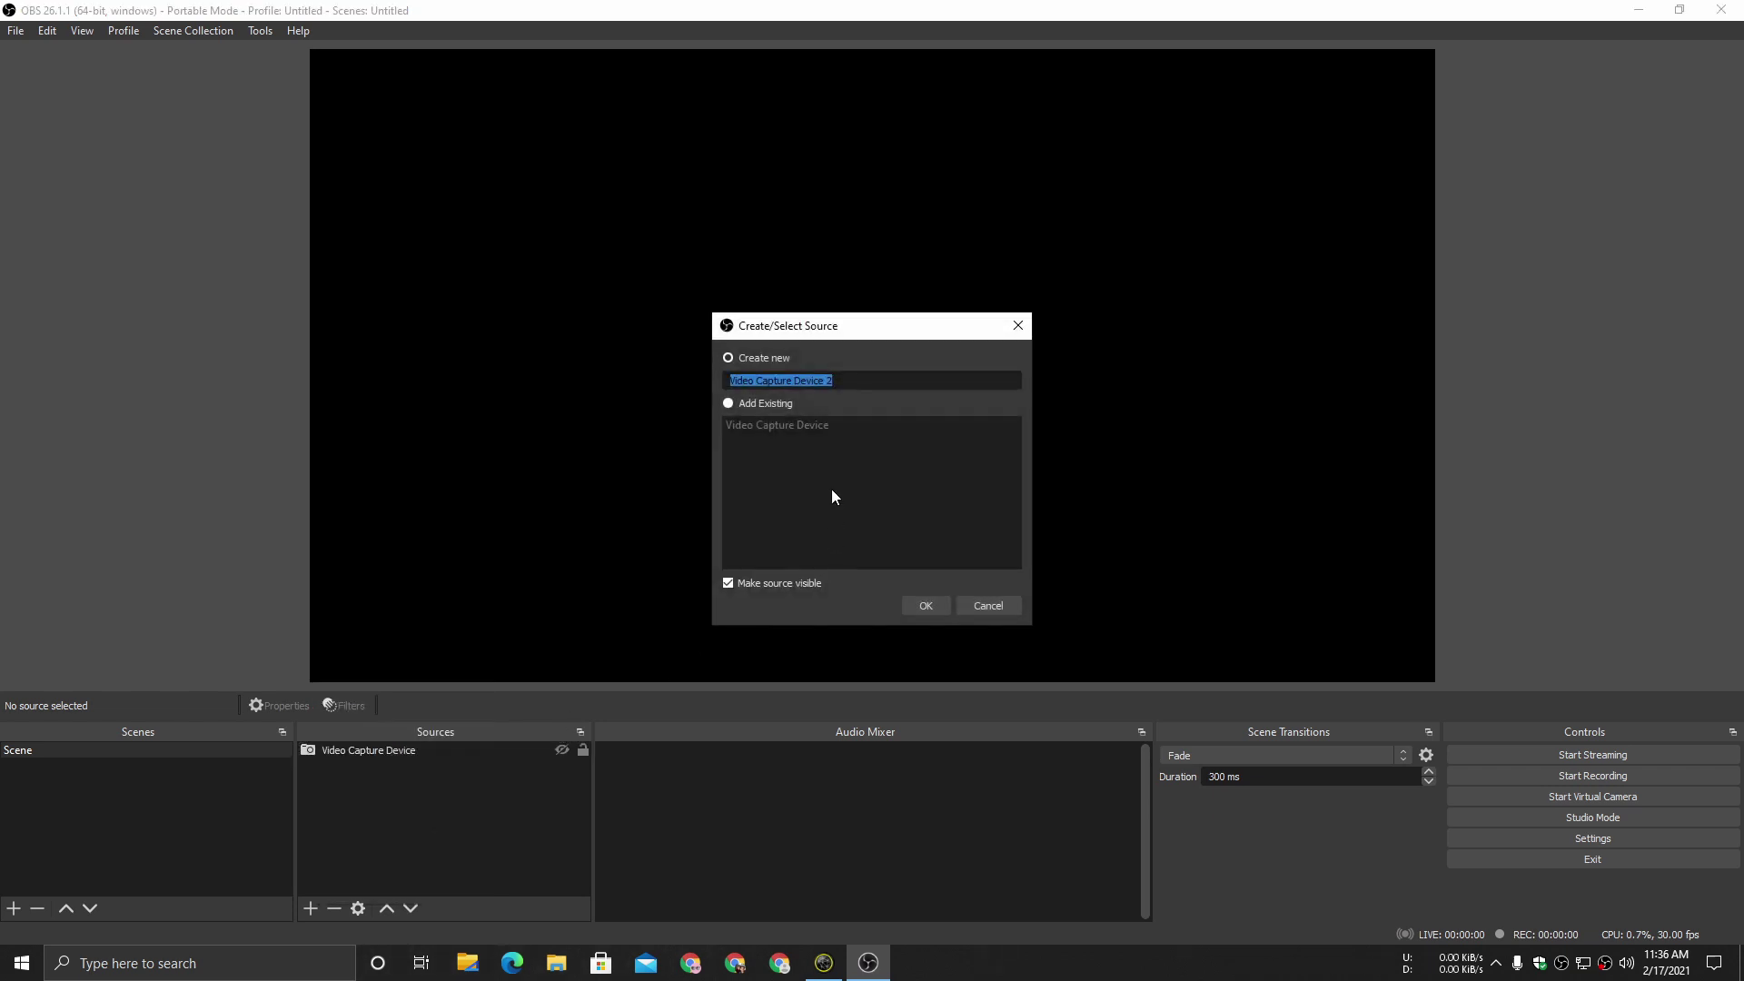
click(924, 606)
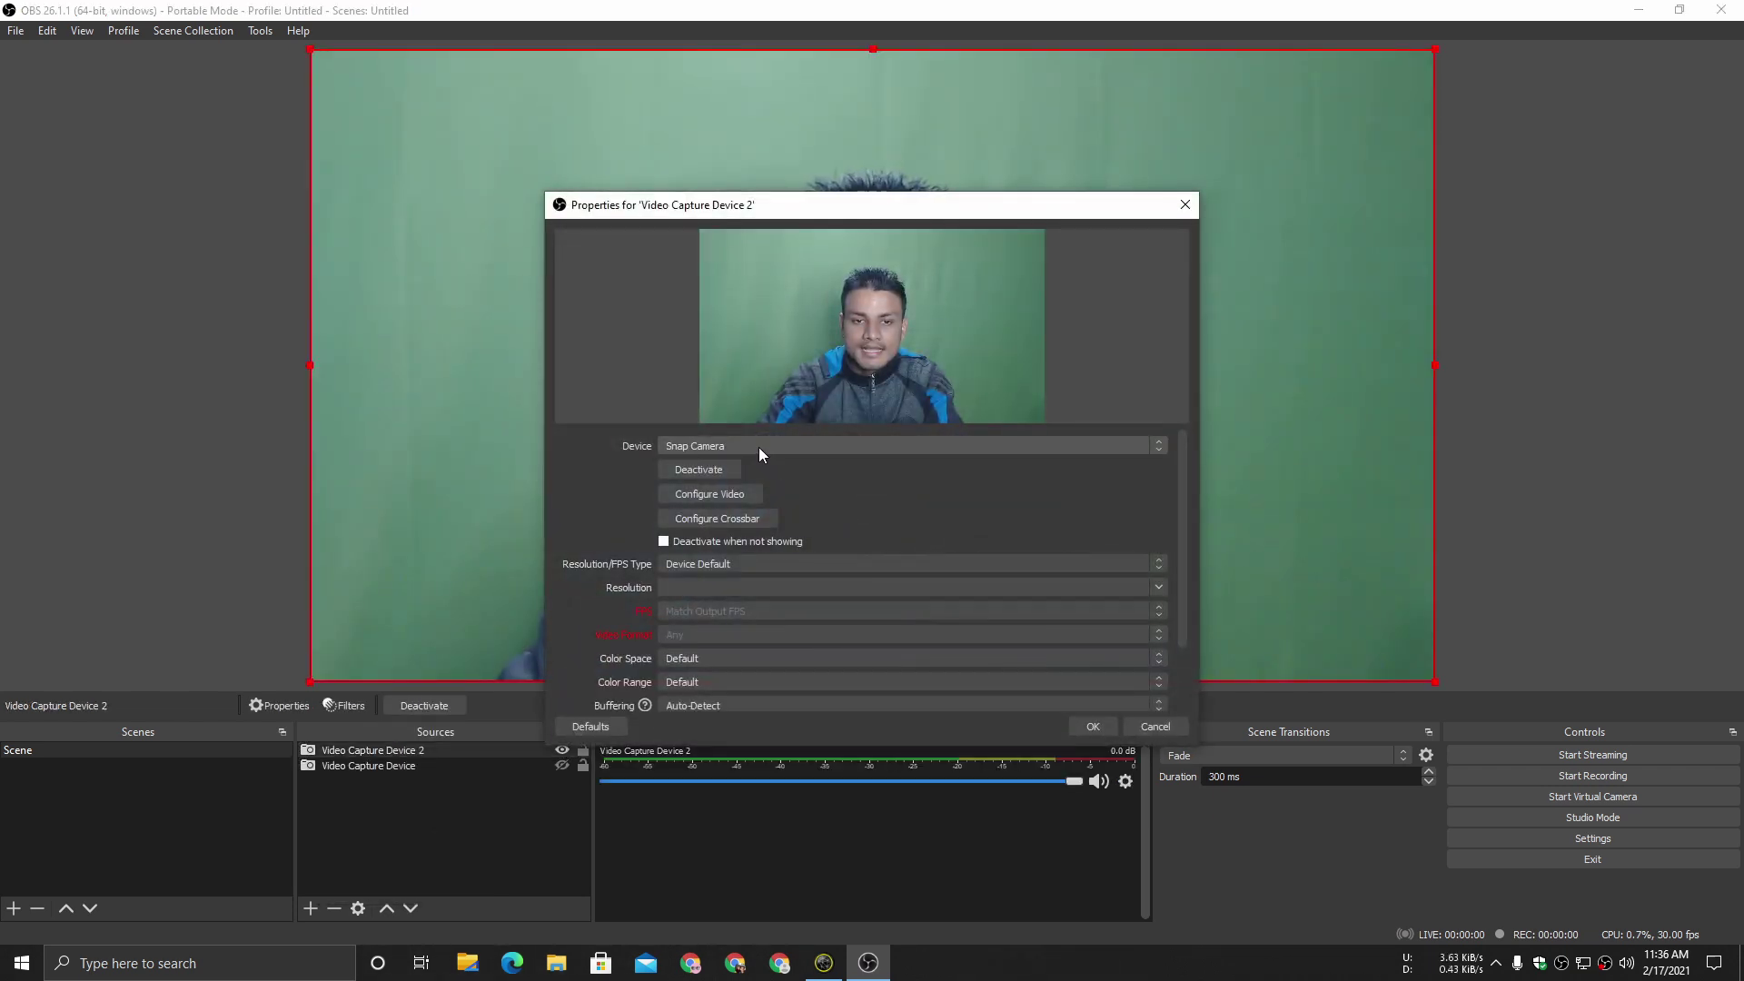
click(760, 446)
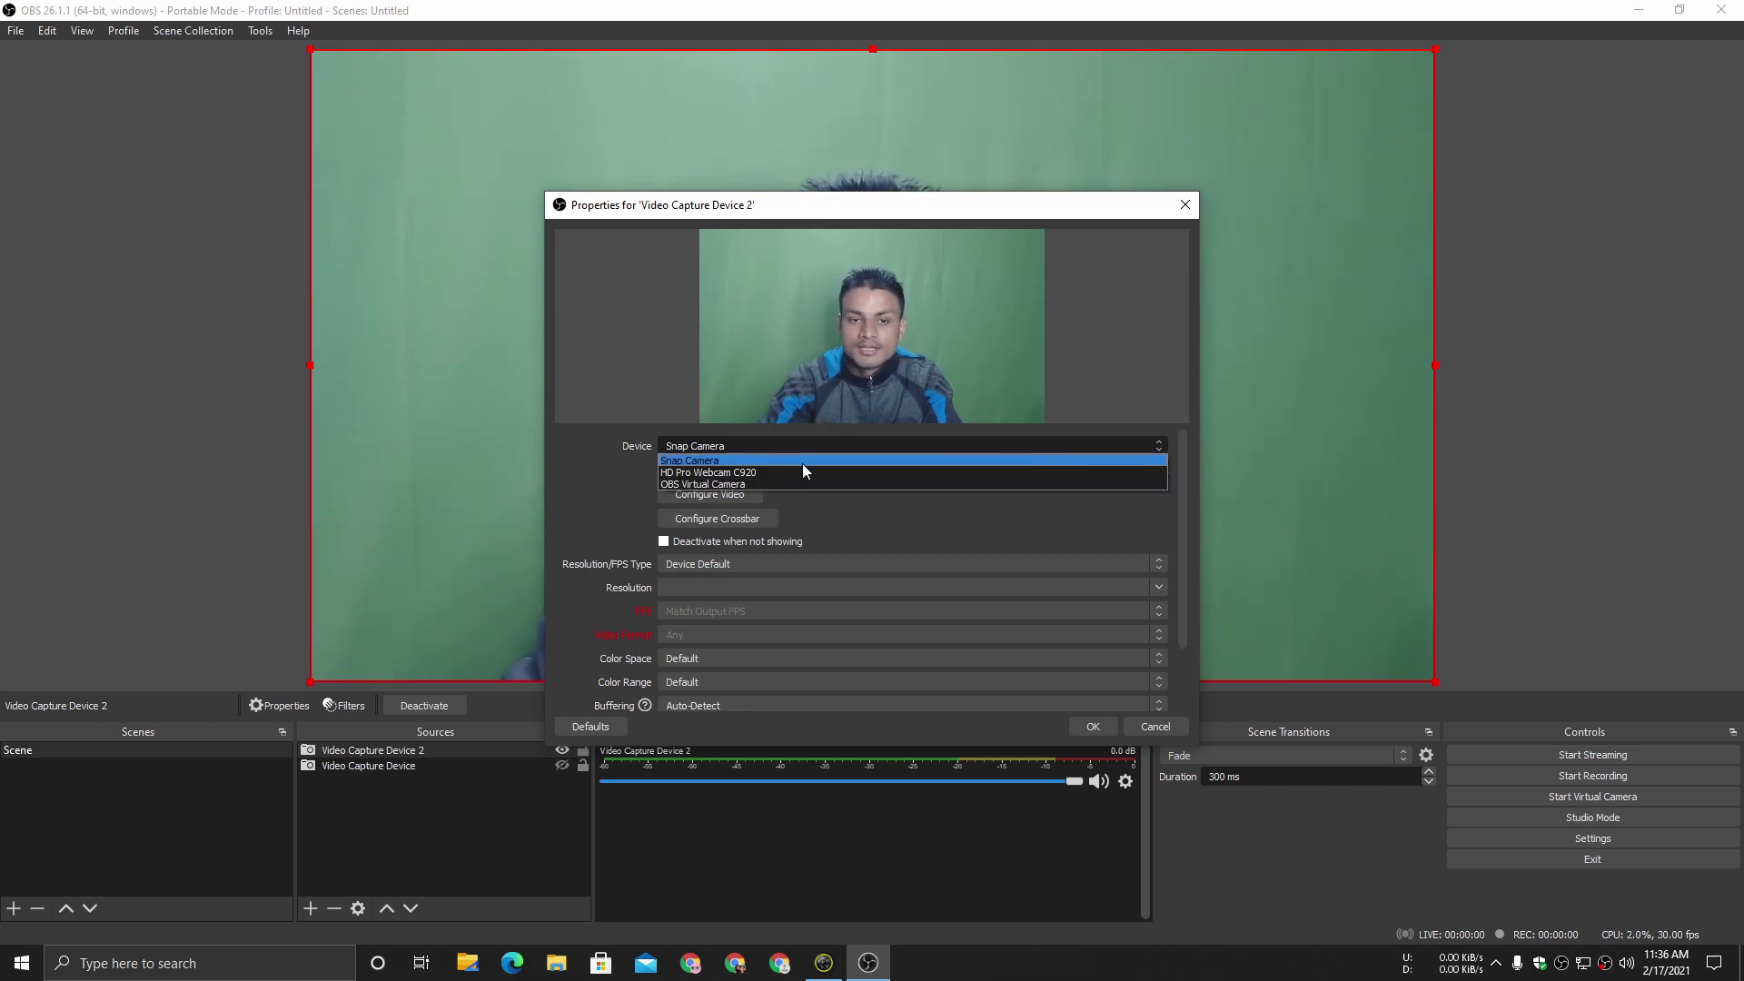
click(727, 461)
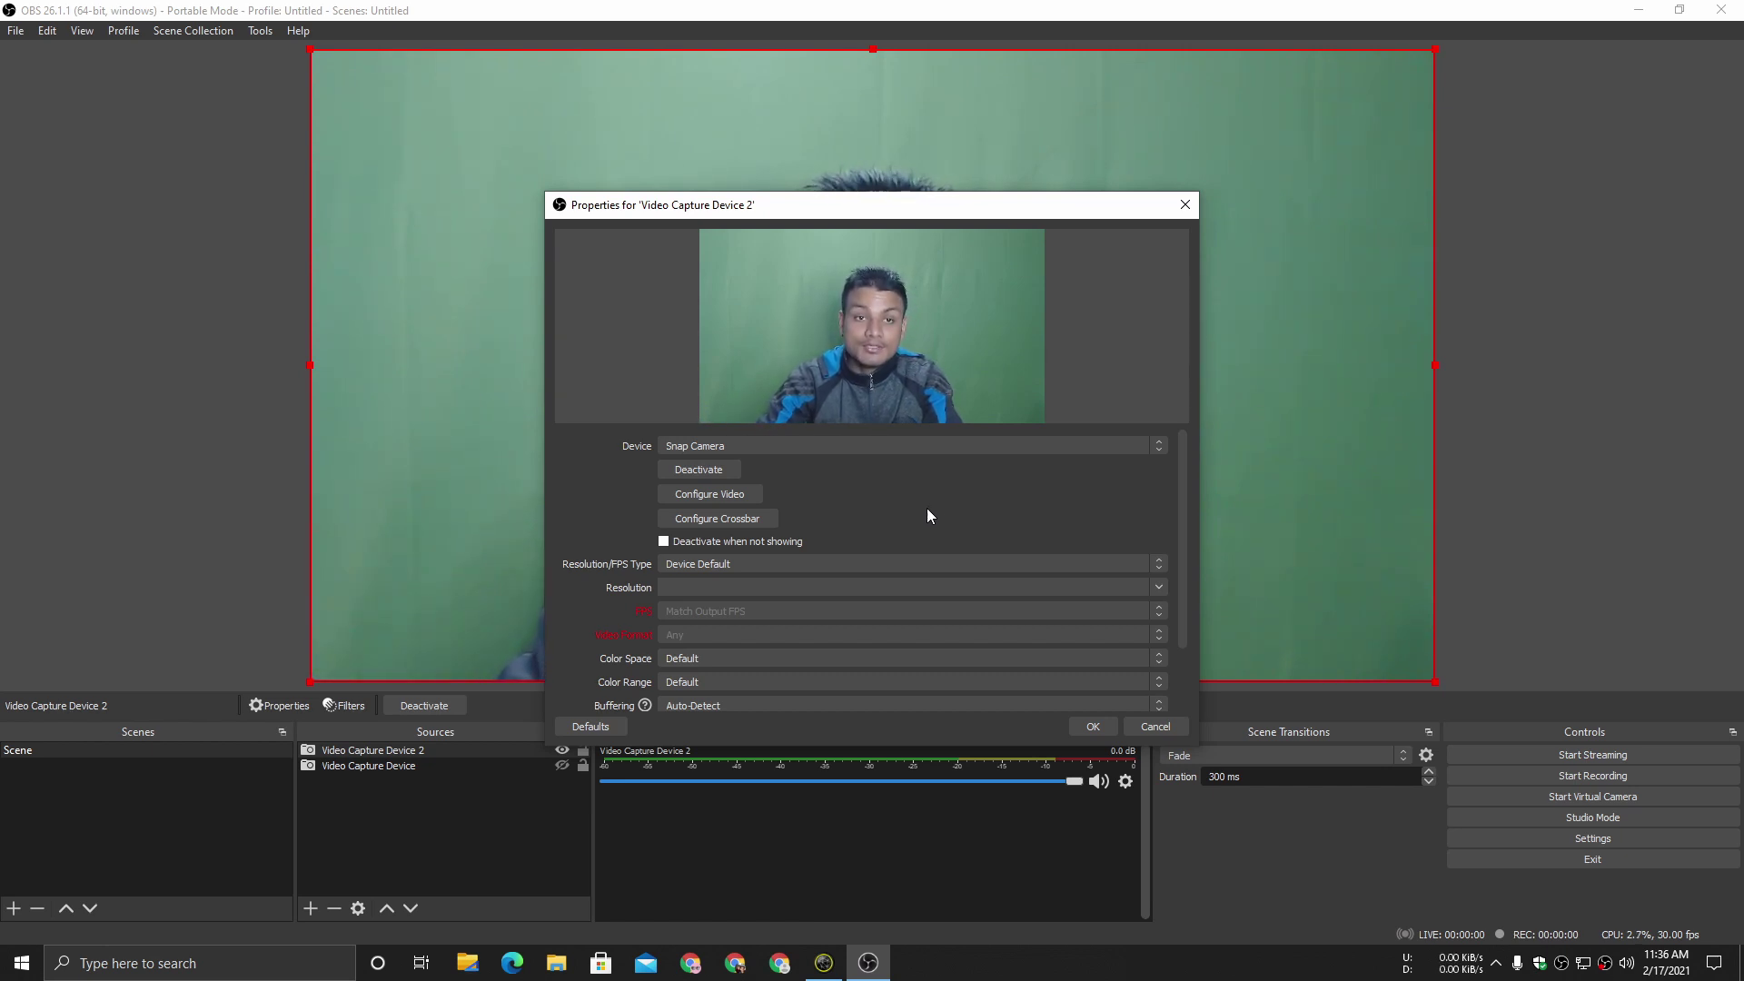
click(1093, 726)
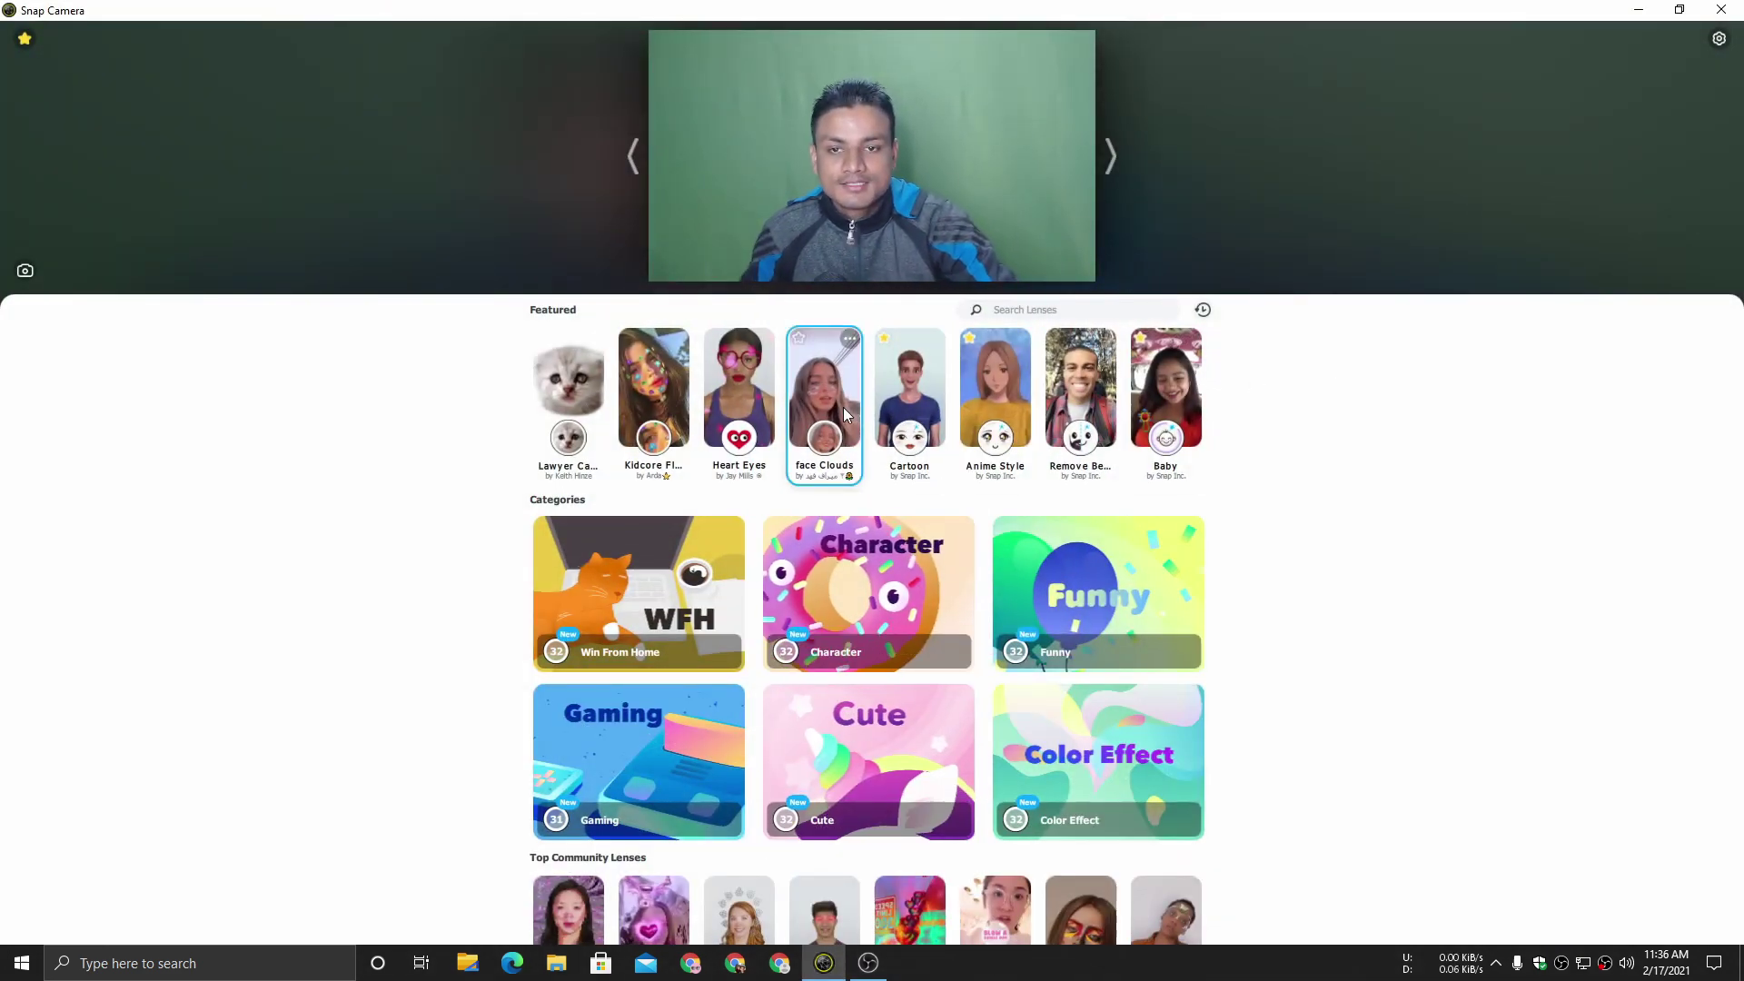
Step: In Snap Camera, apply the featured face Clouds lens, followed by the Full of Love community lens
click(841, 379)
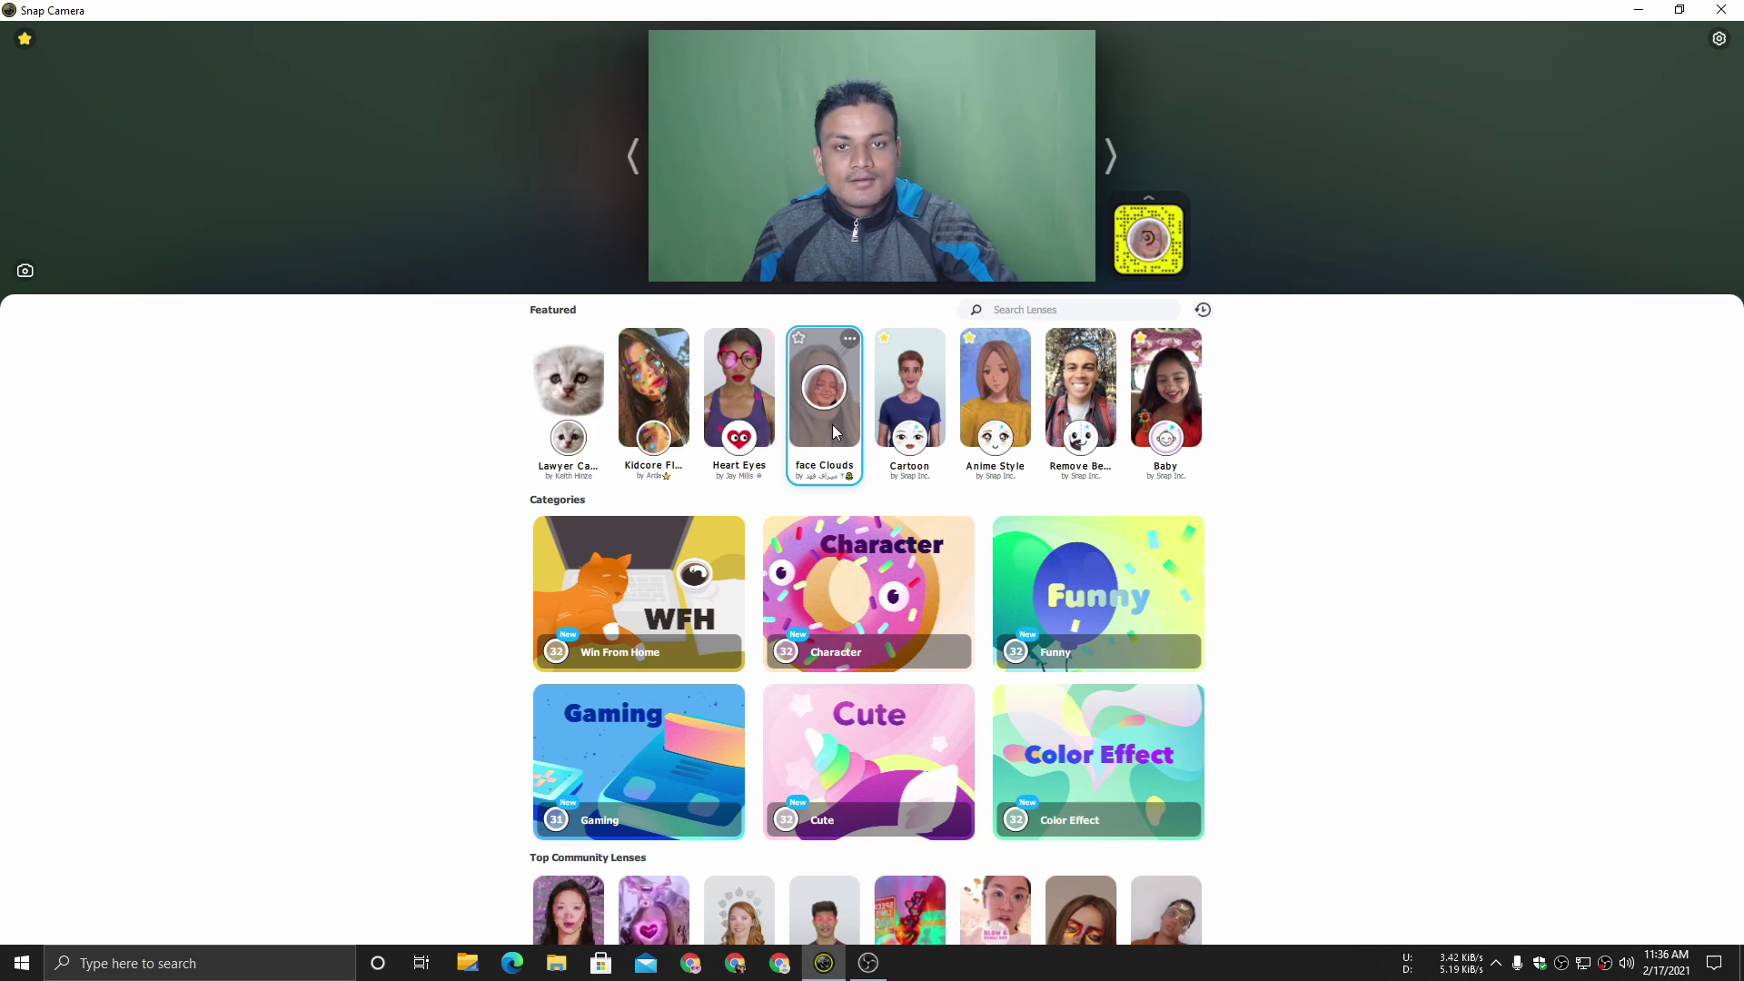
scroll(845, 564, down, 3)
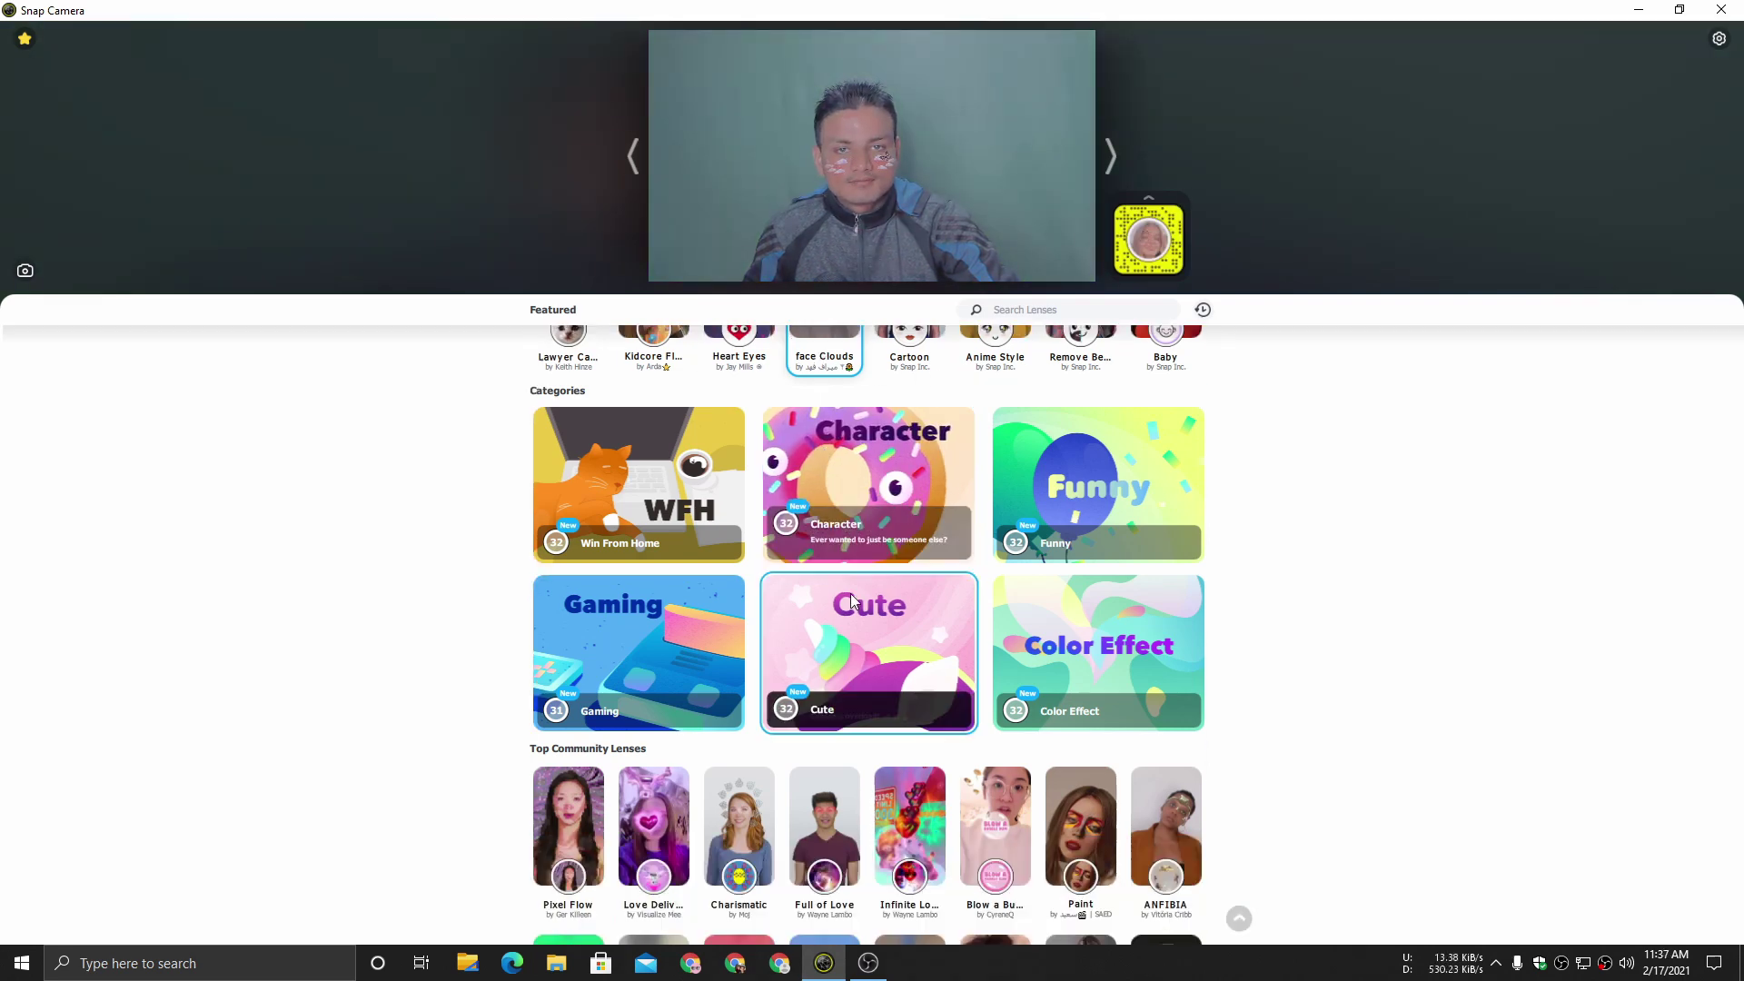
click(842, 652)
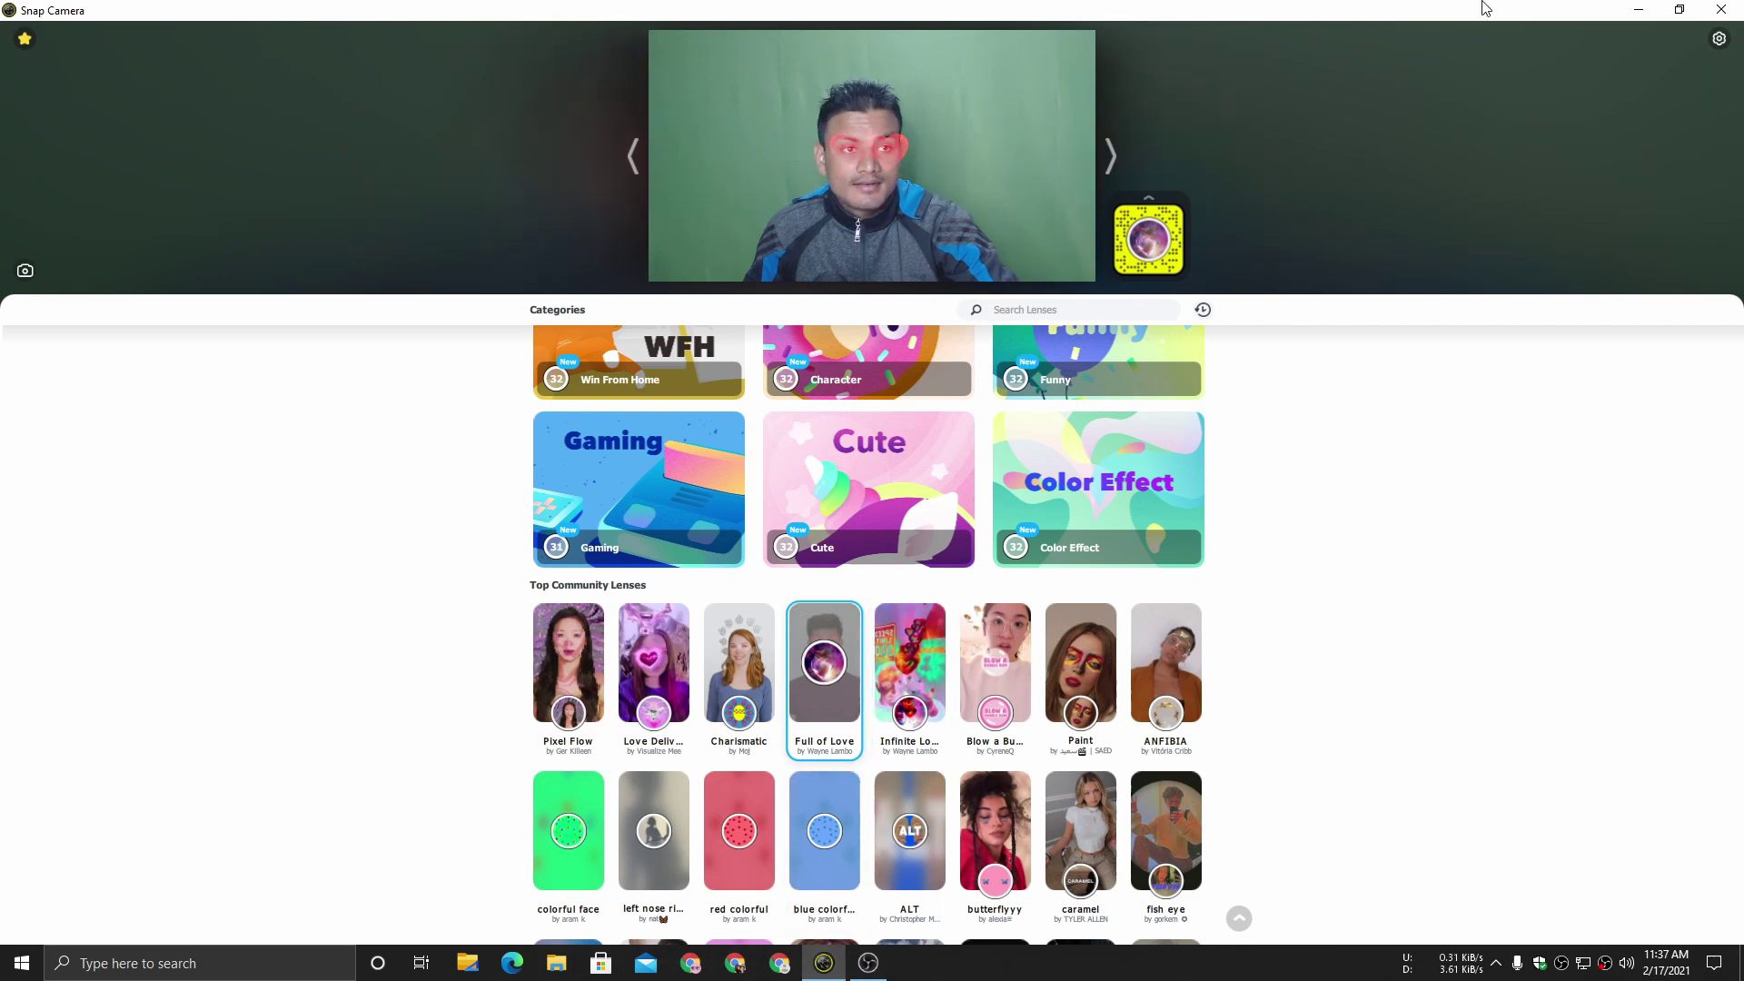
Step: Reduce the Snap Camera window from full screen and place it beside the camera image in the OBS preview
click(1679, 11)
drag(1485, 317, 1558, 395)
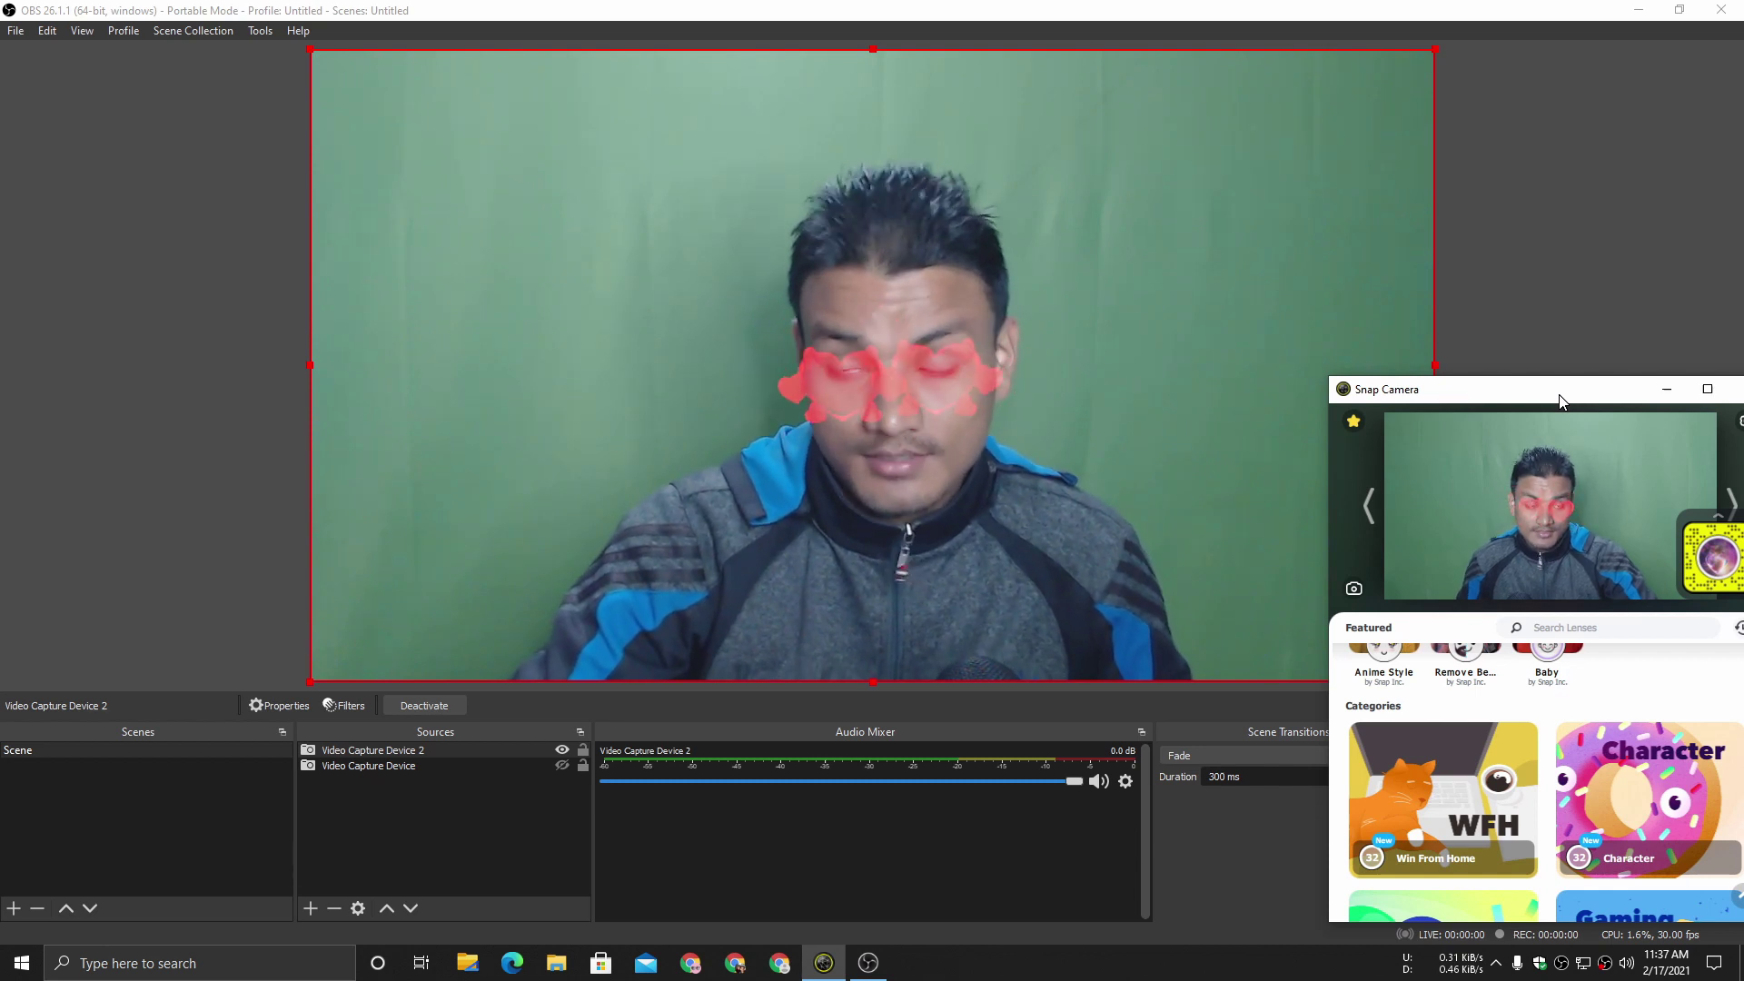
drag(1557, 395, 1538, 284)
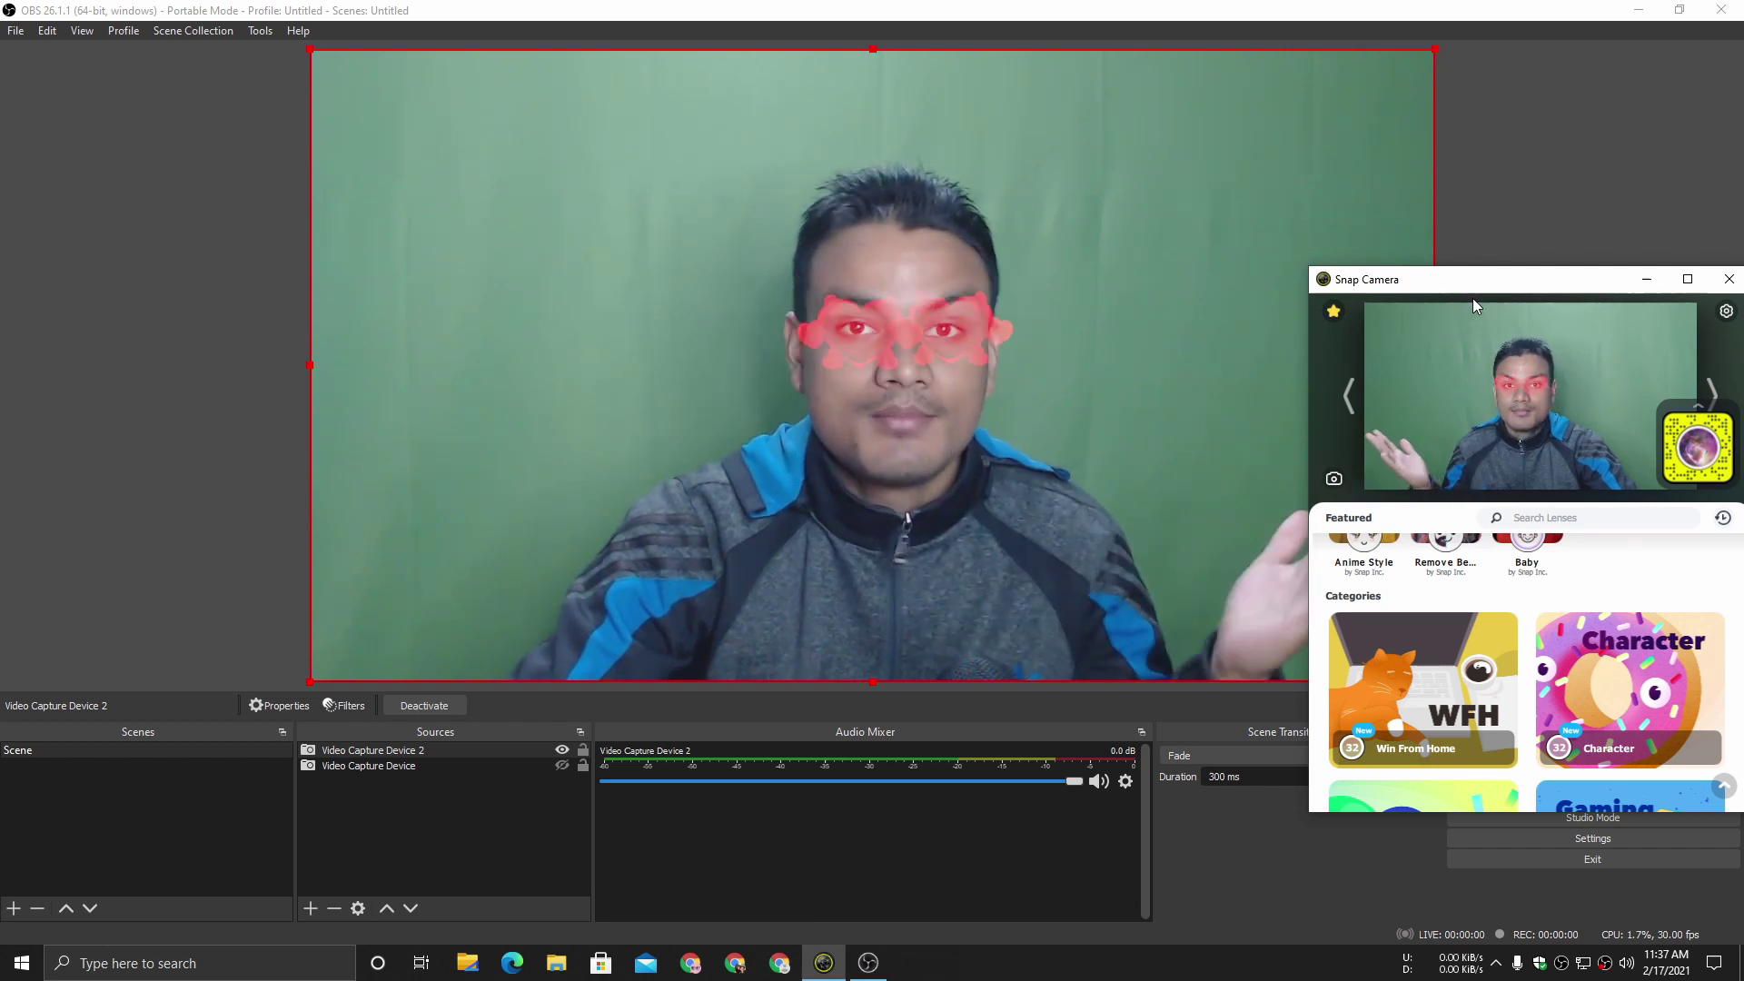
Step: Apply the Anime Style lens from the favorites and move the Snap Camera window to the opposite side of the OBS preview
click(1332, 307)
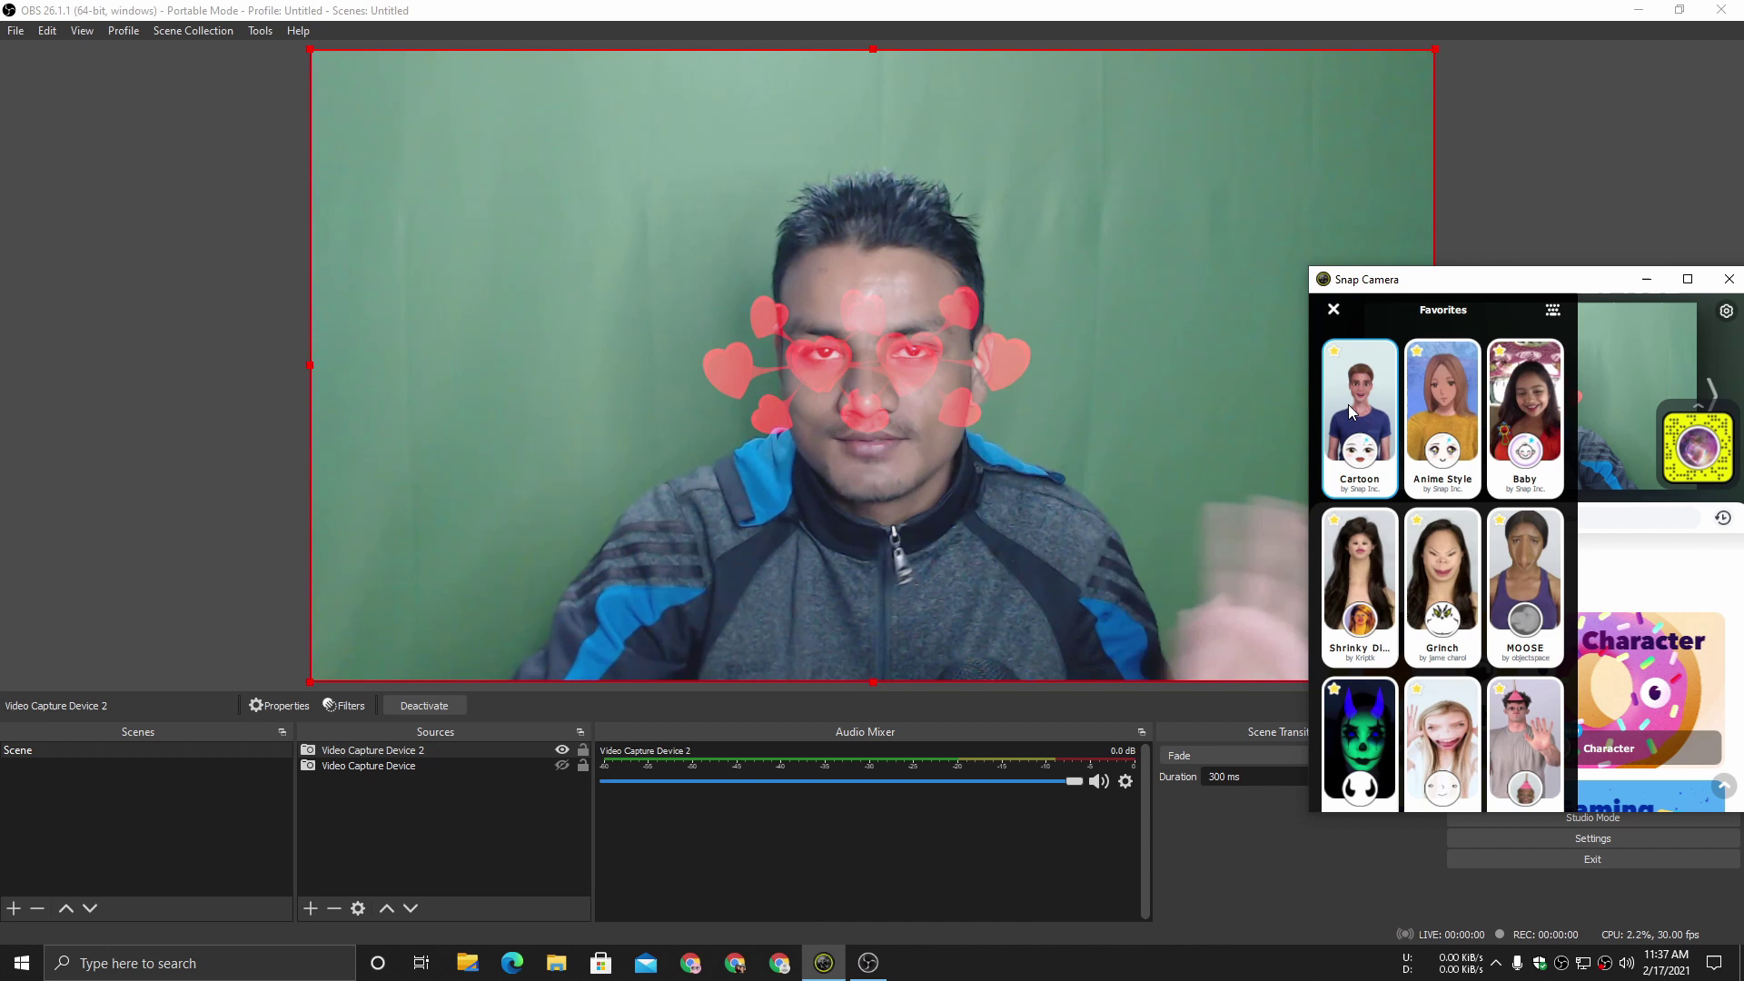
click(1439, 404)
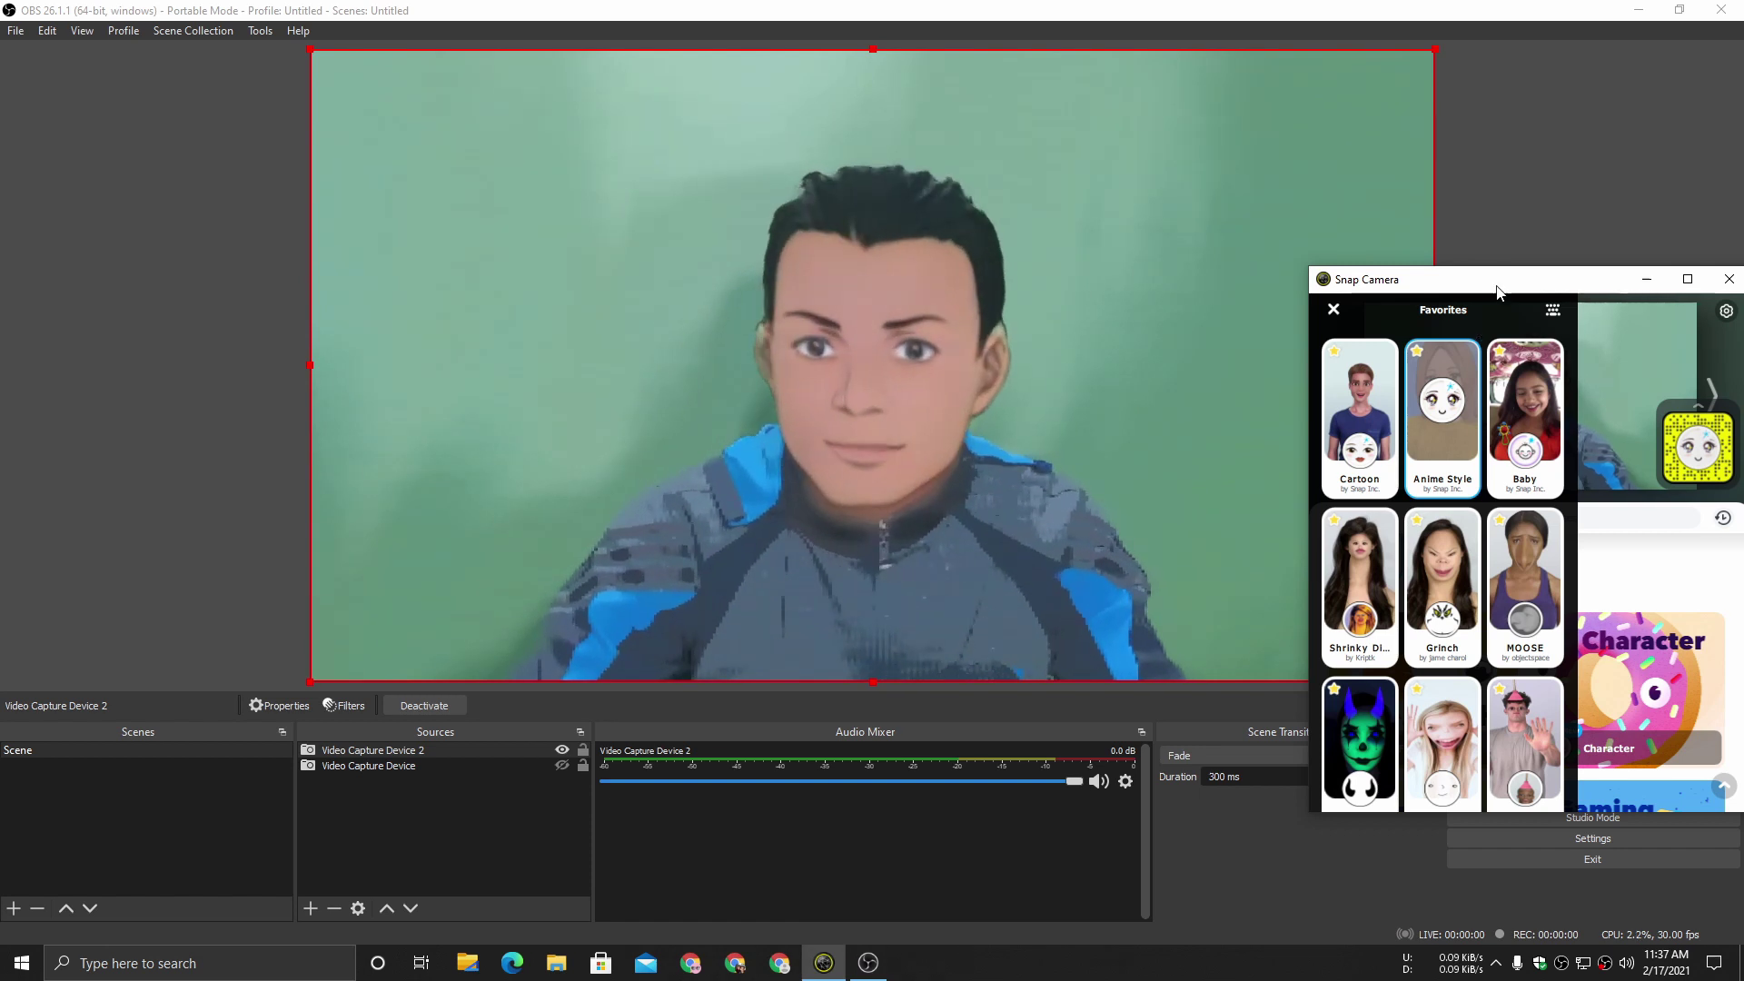
drag(1512, 284, 1522, 275)
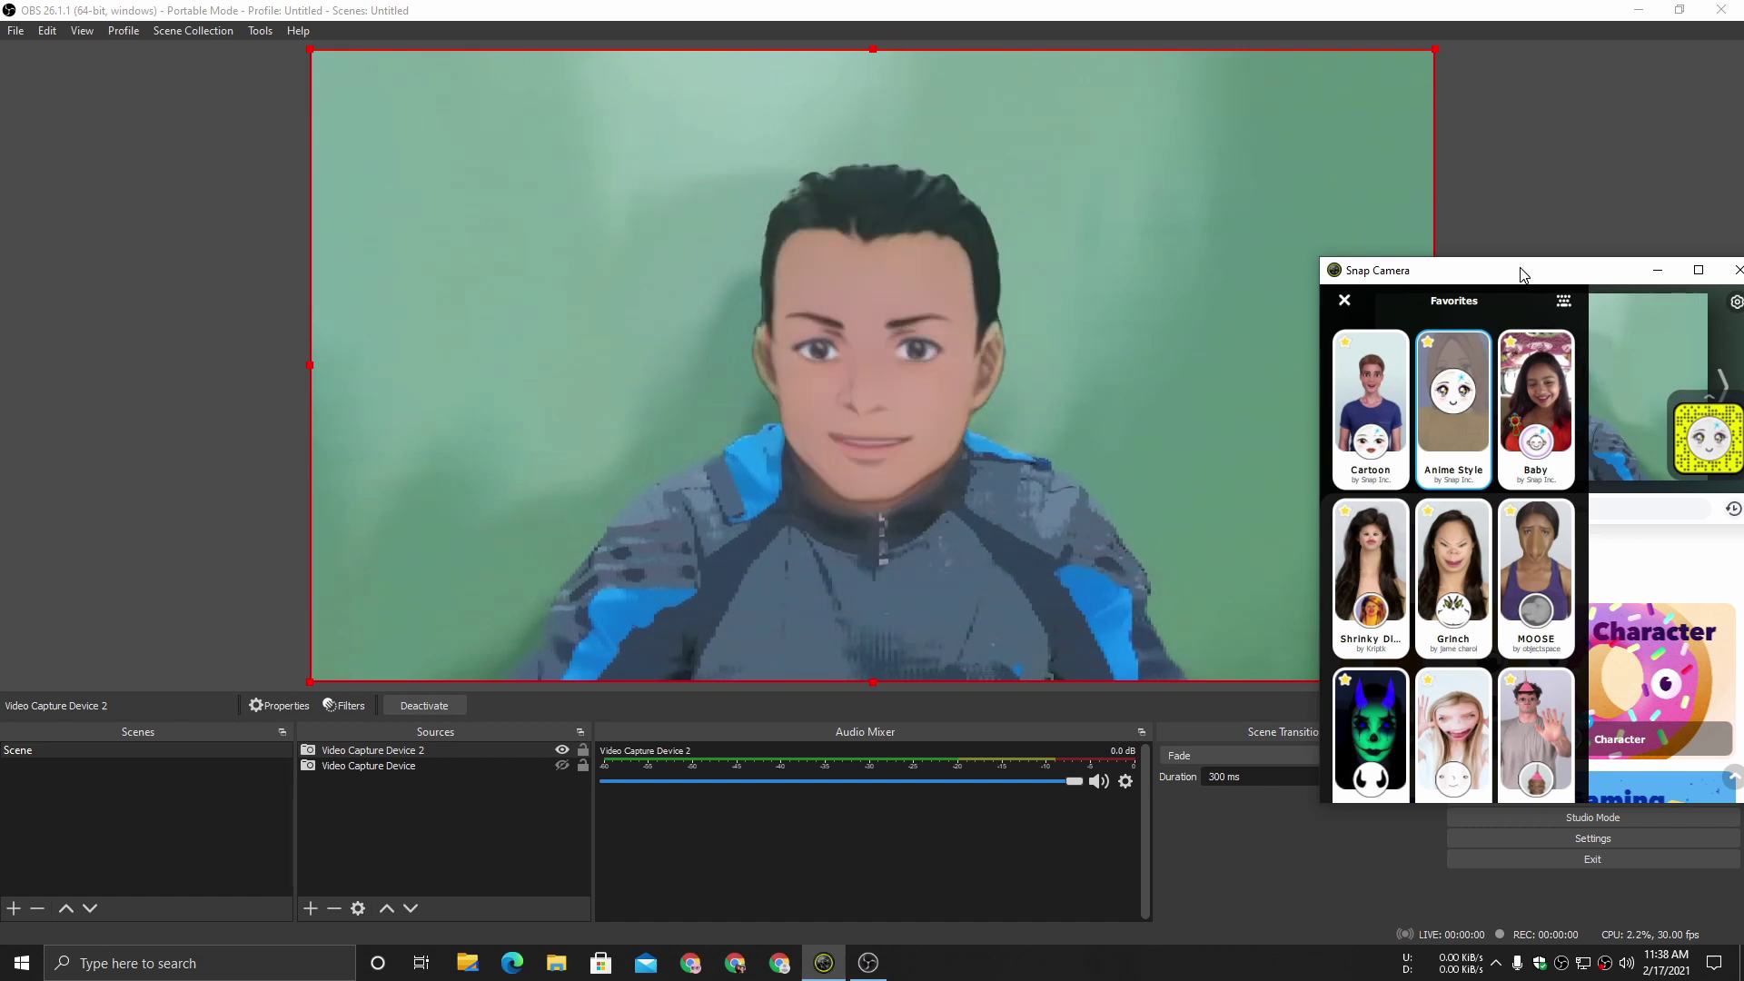
drag(1522, 274, 1518, 273)
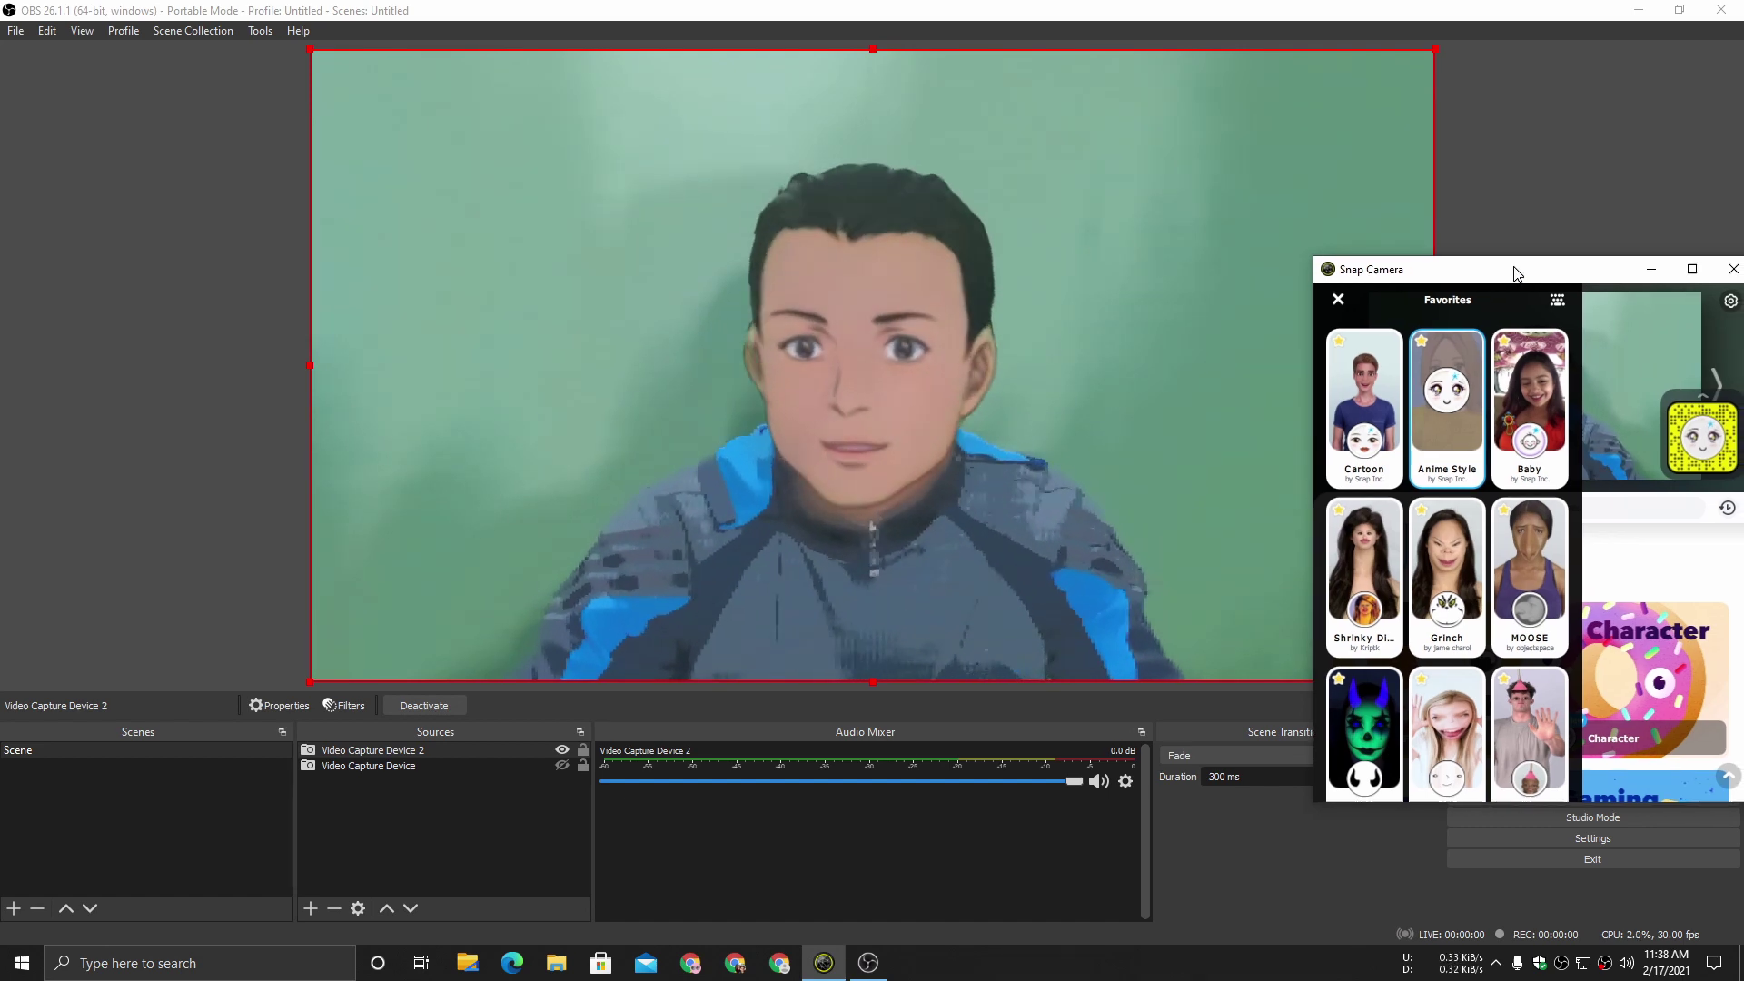
drag(1515, 273, 224, 295)
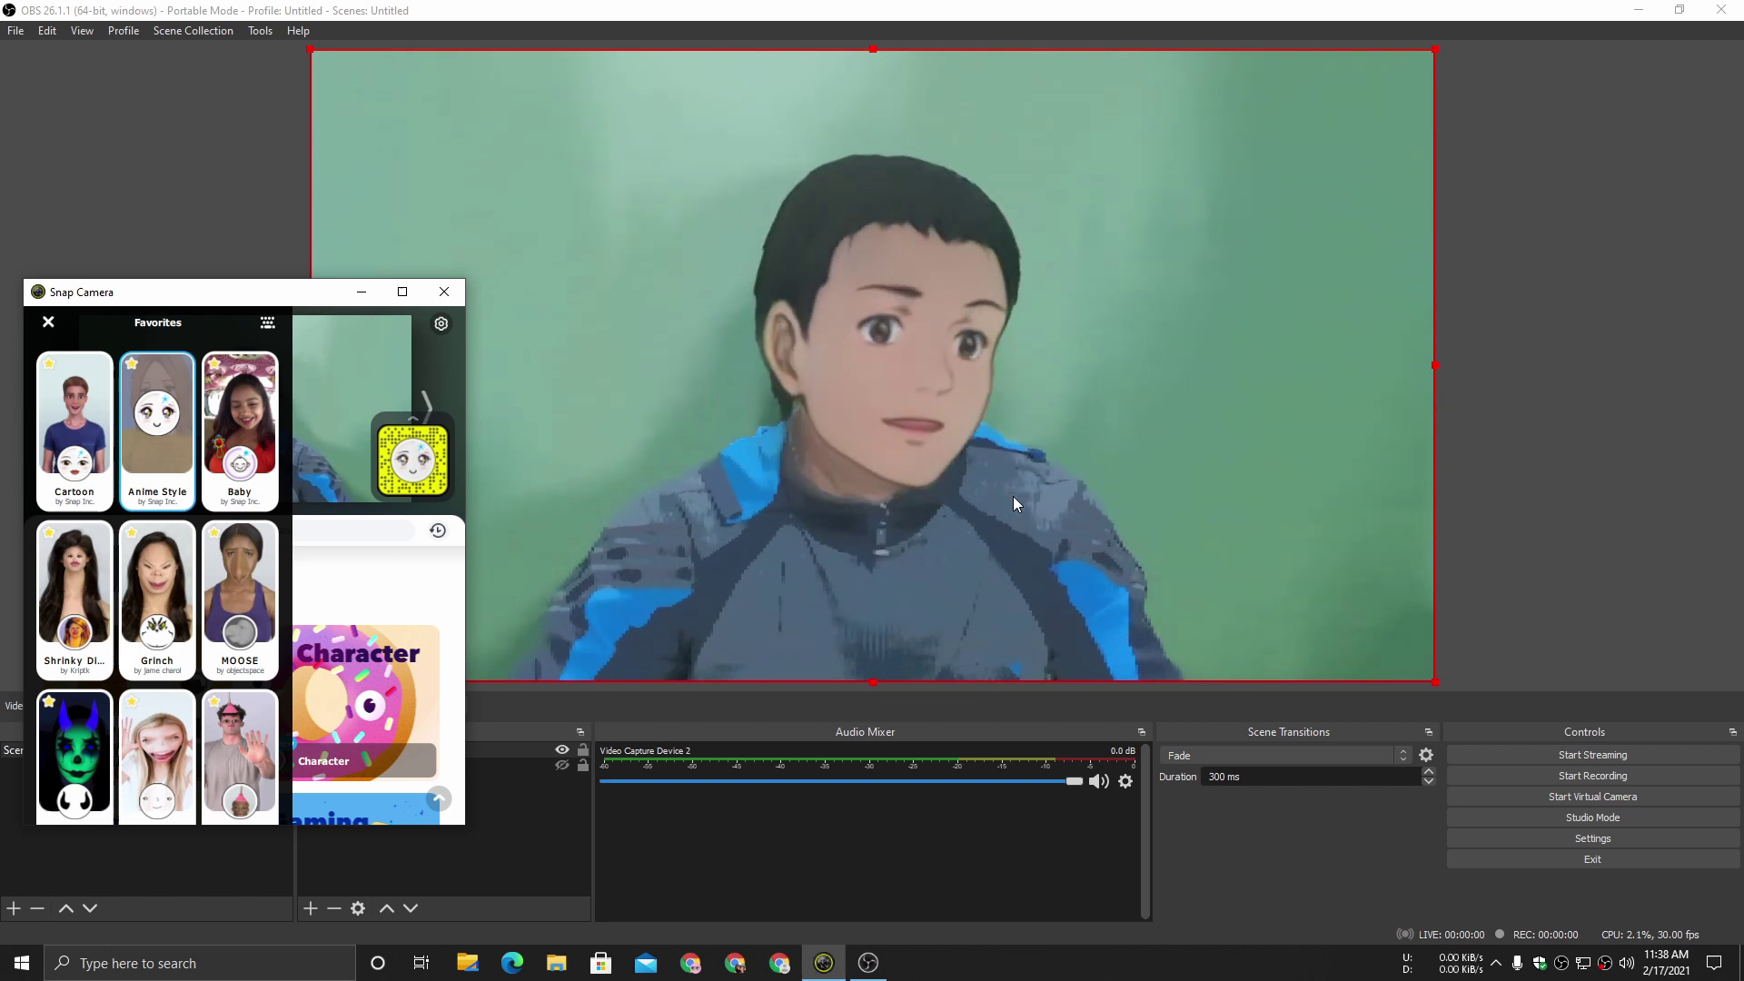
drag(258, 299, 235, 224)
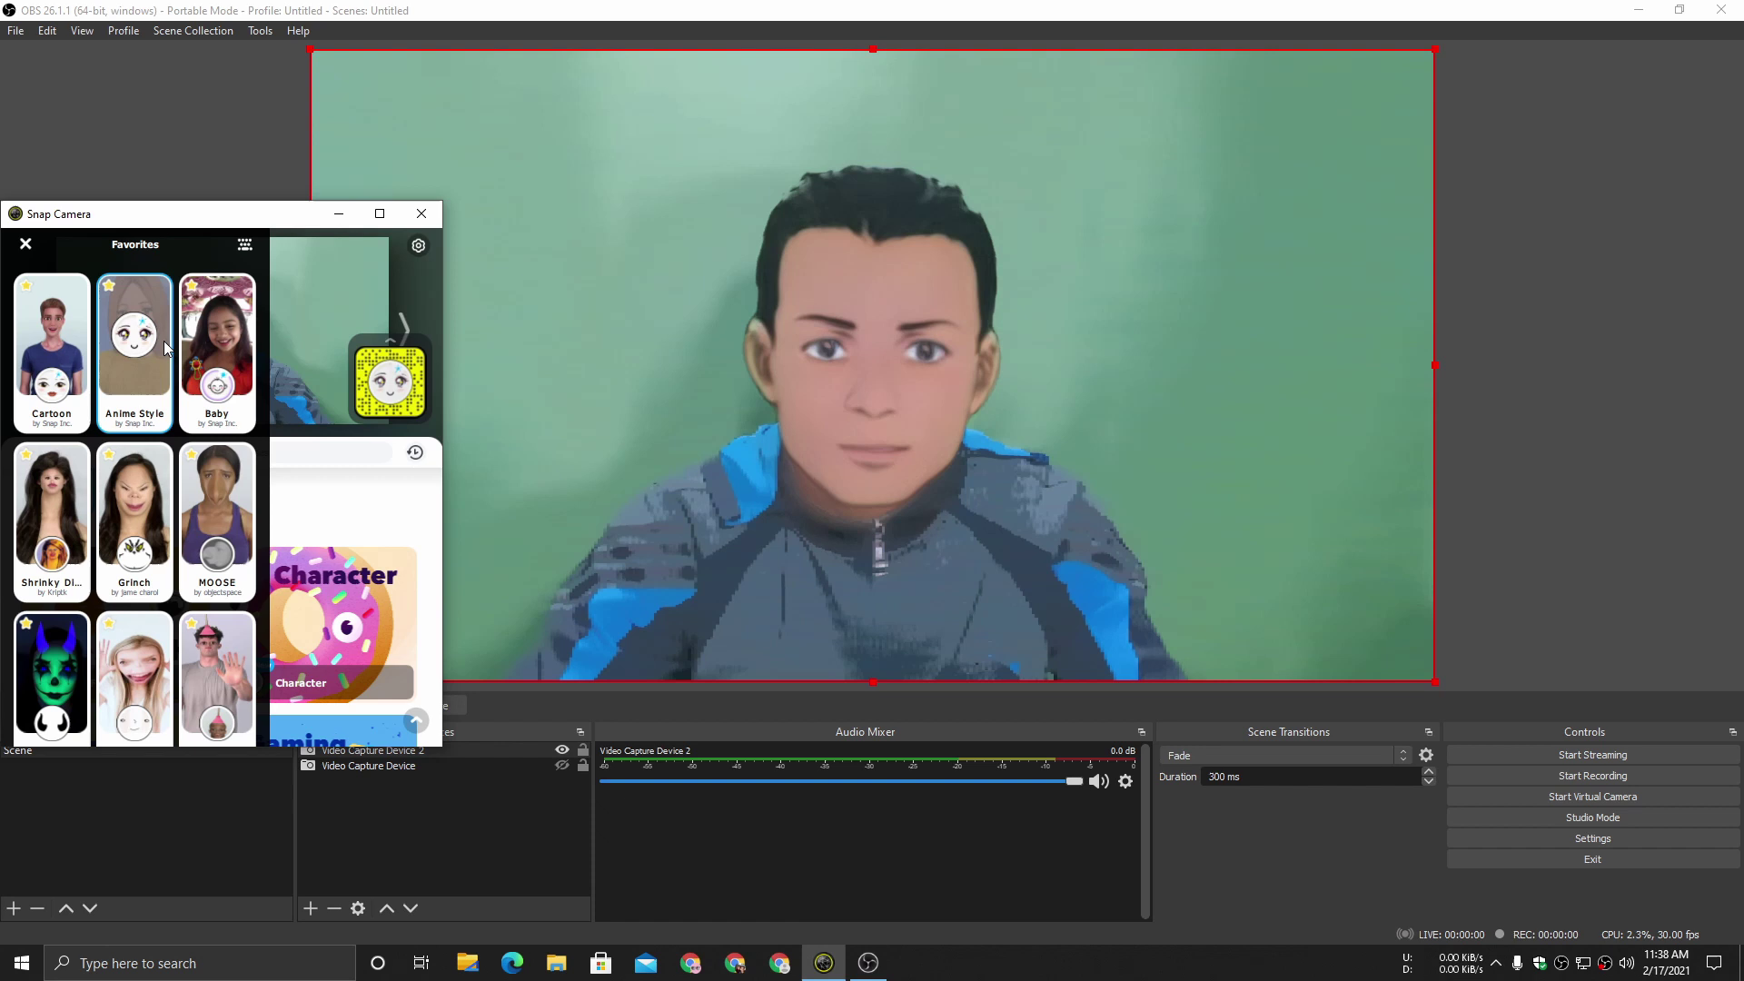
Step: Apply the Cartoon, Shrinky Di..., Grinch and MOOSE lenses in turn from the favorites, shifting the Snap Camera window slightly within OBS
click(58, 329)
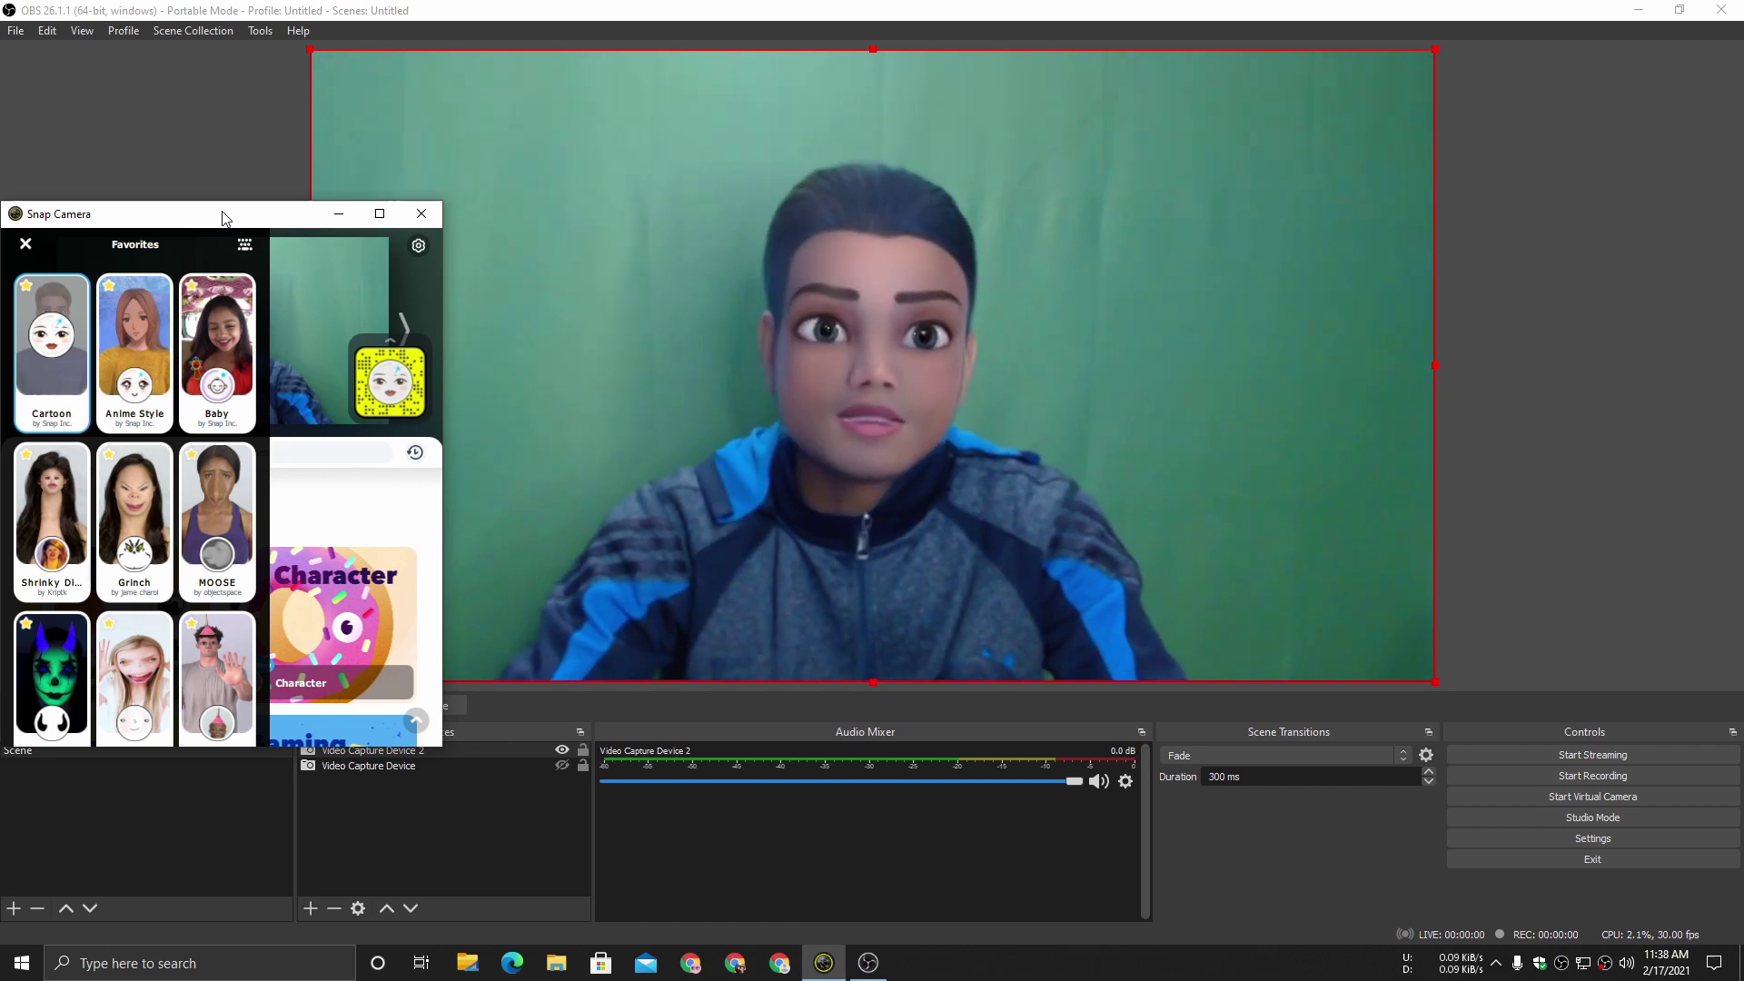
drag(223, 218, 263, 181)
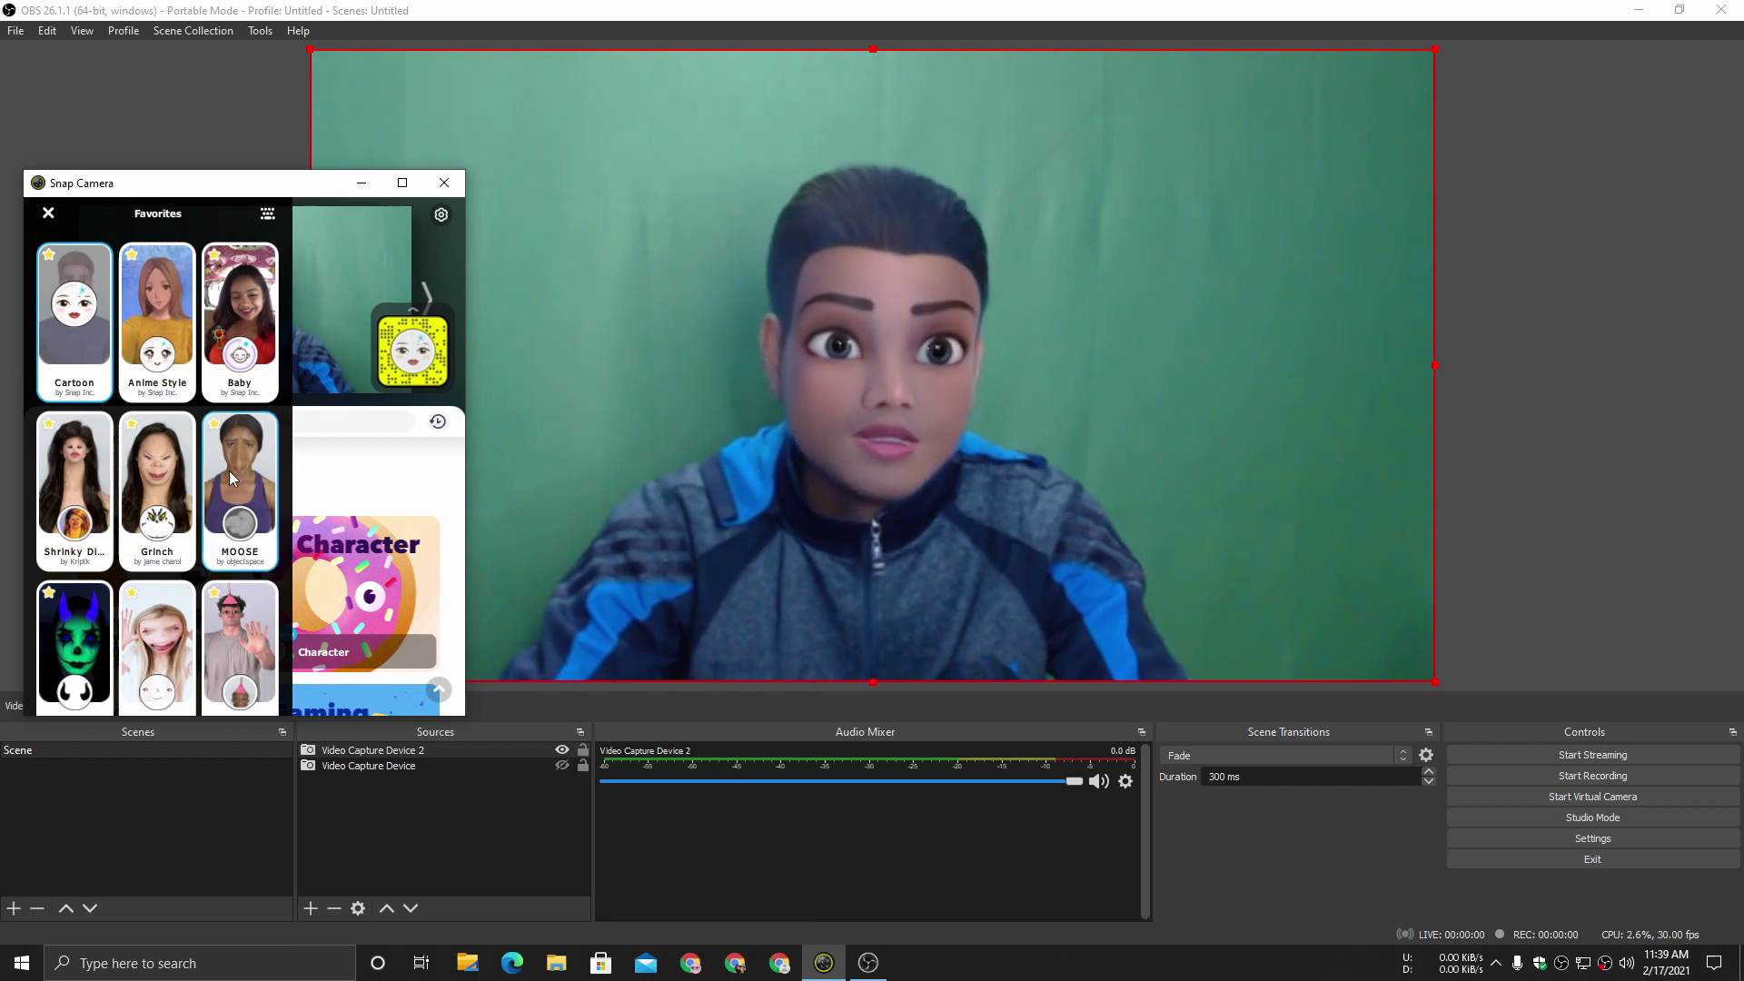
click(78, 488)
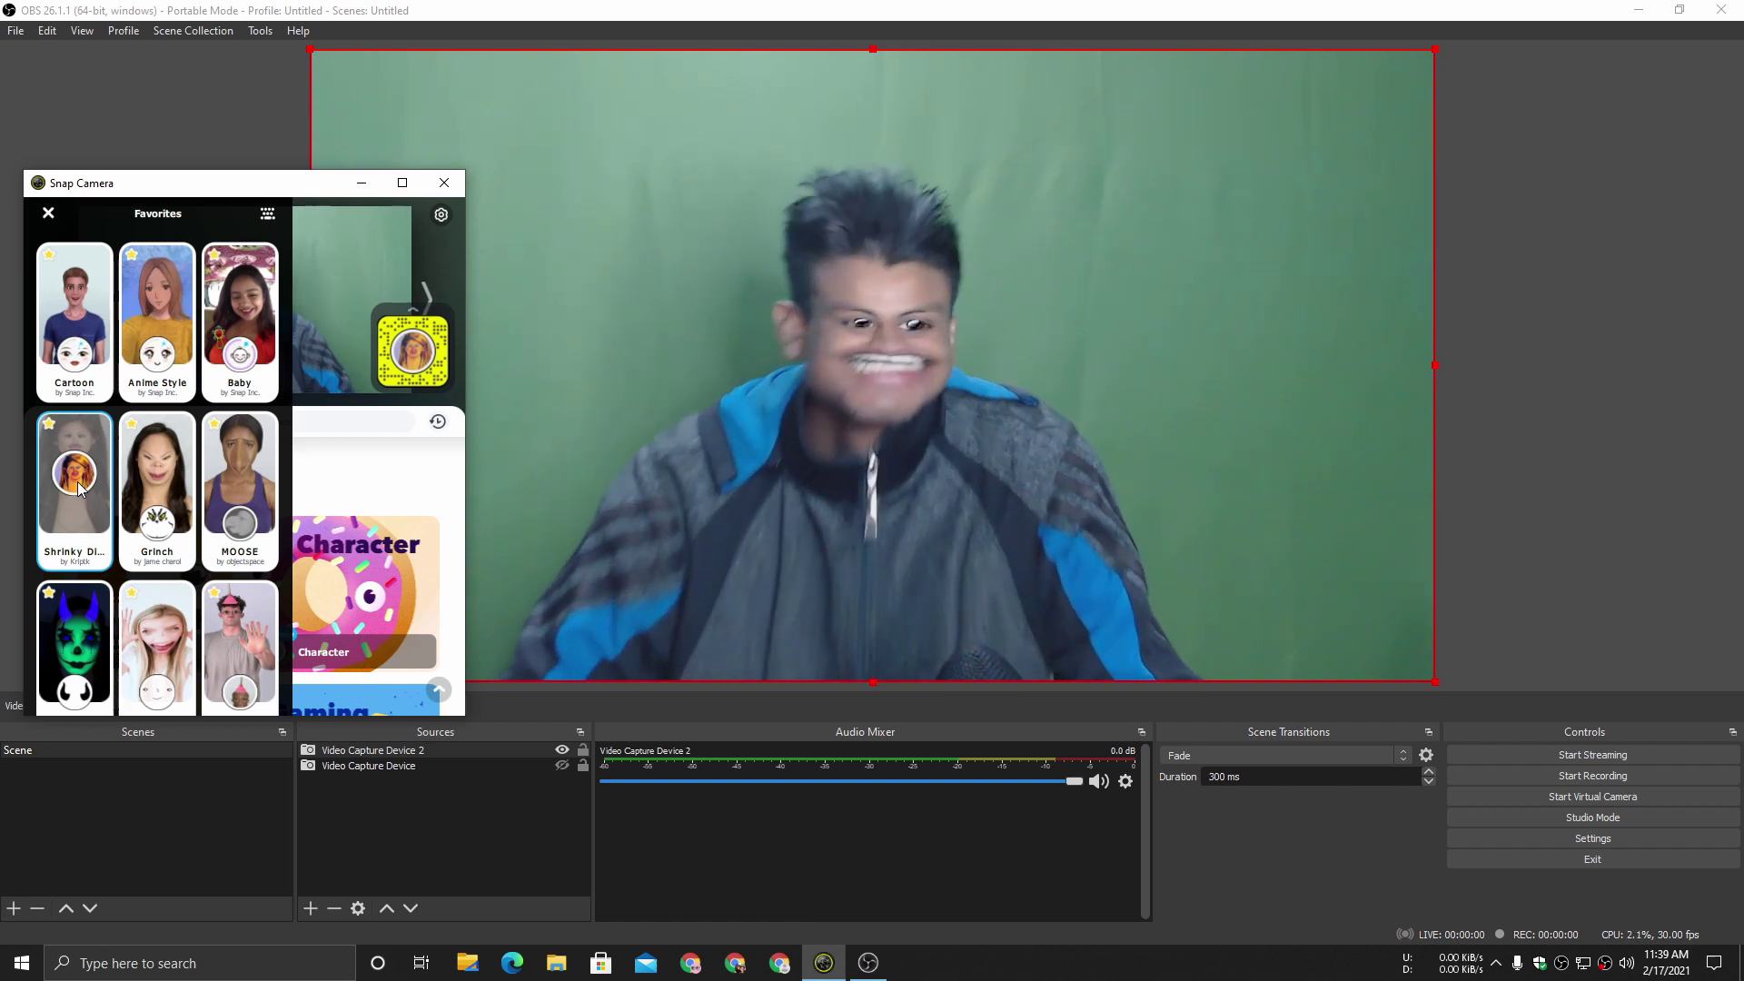
click(166, 464)
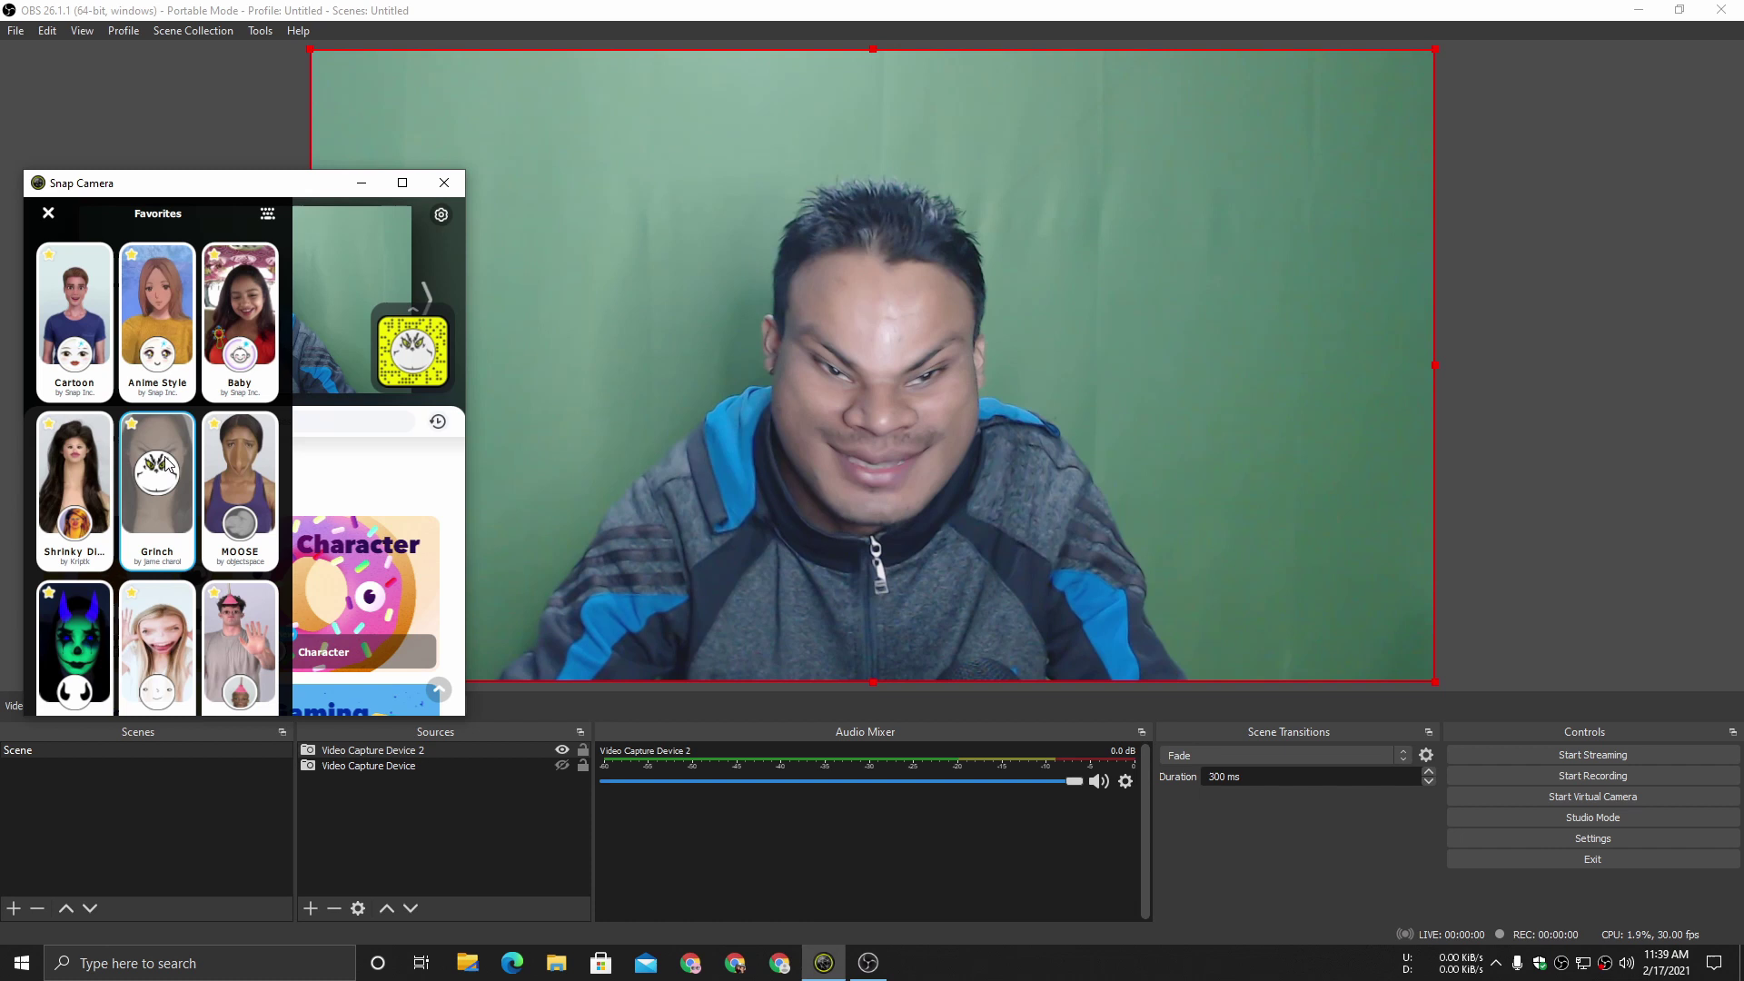
click(230, 484)
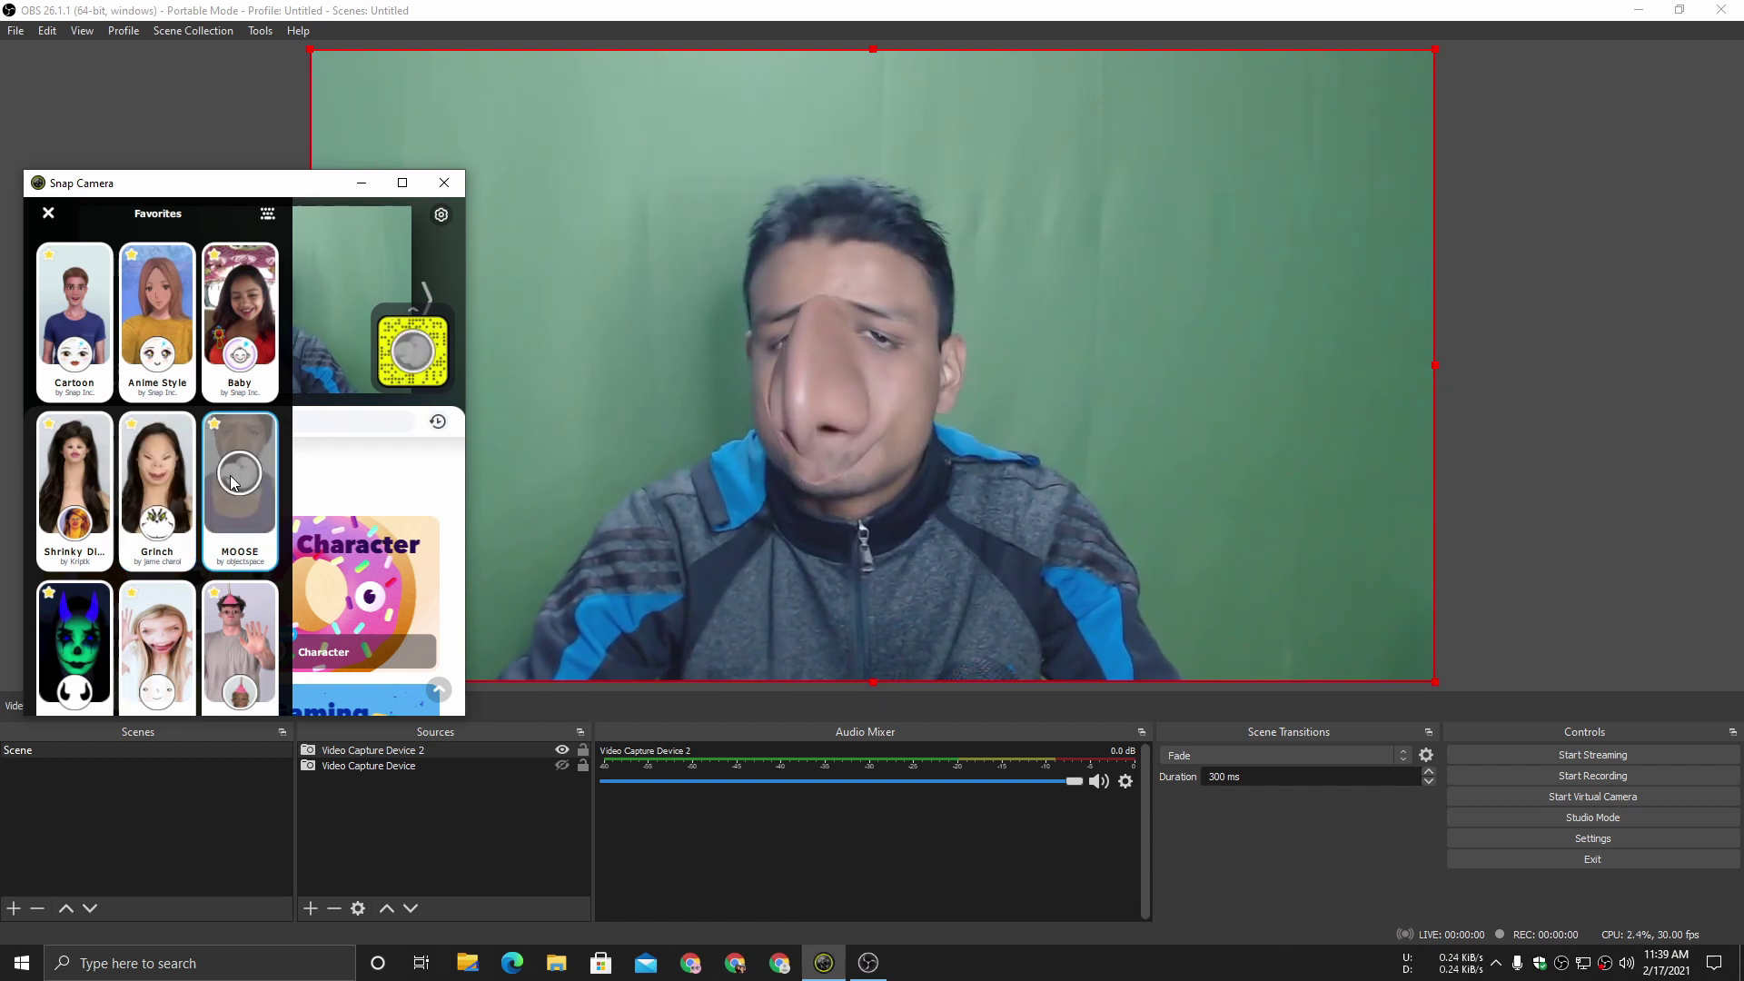
Step: Apply the Somewhat... lens from the favorites, followed by the Horns and... lens
scroll(185, 630, down, 2)
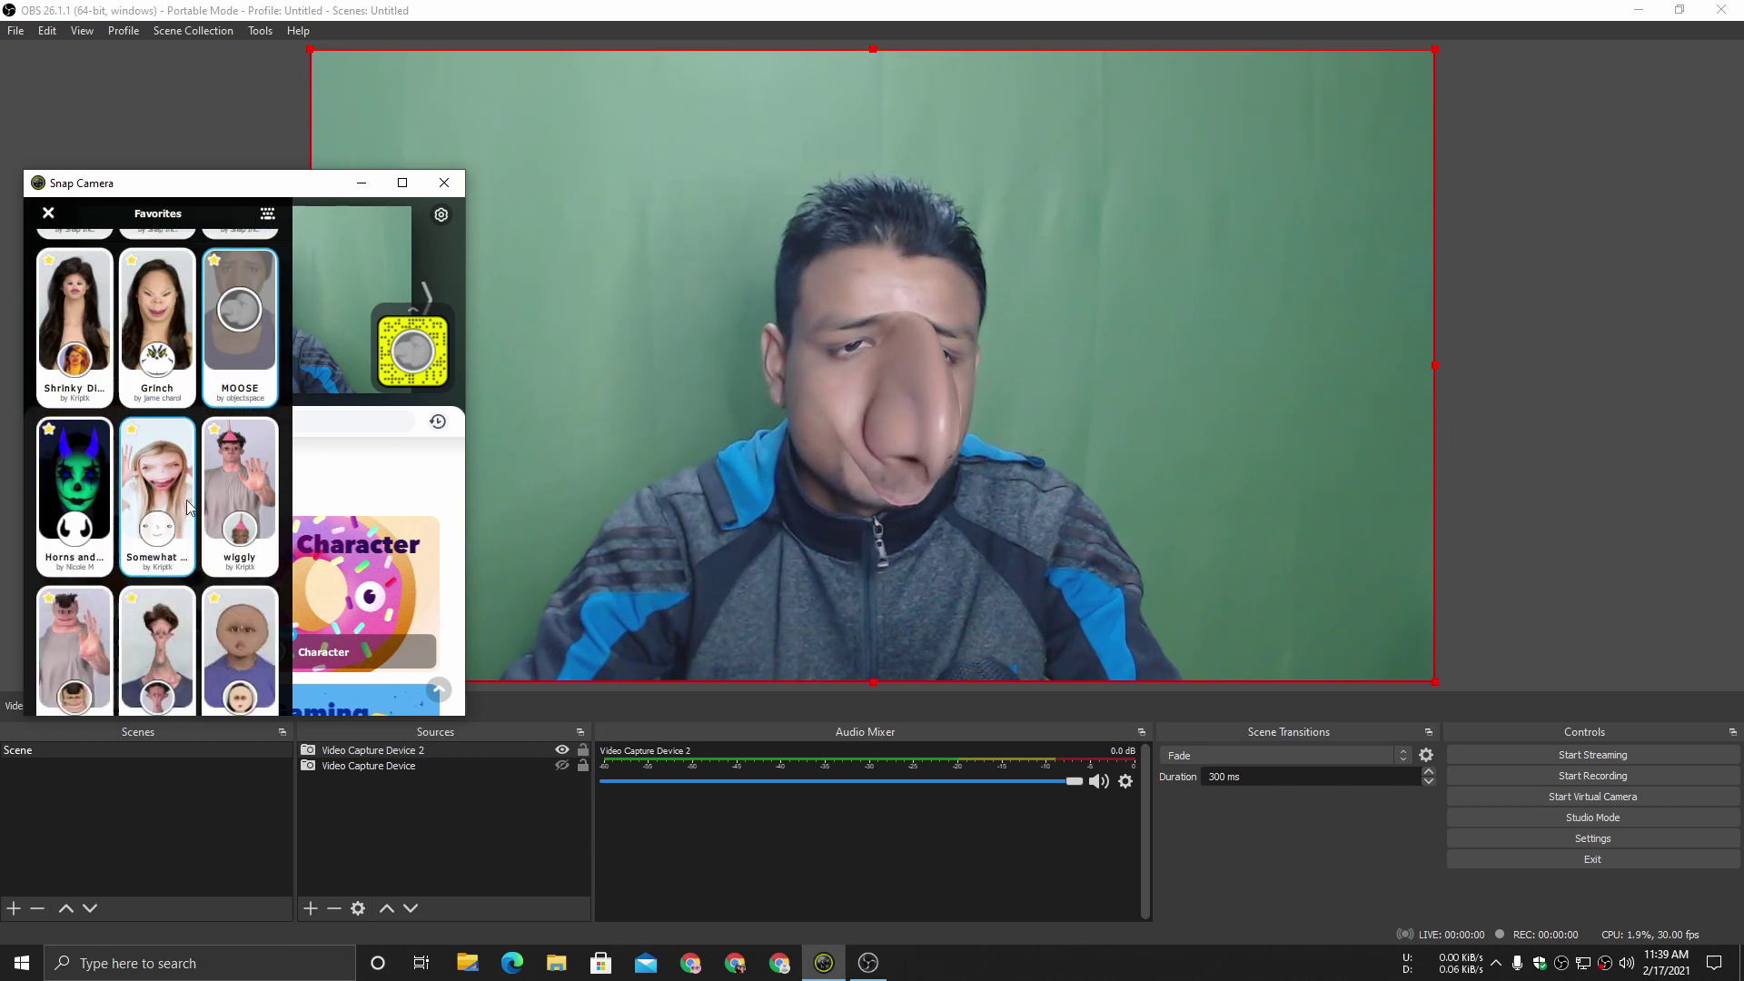
click(161, 475)
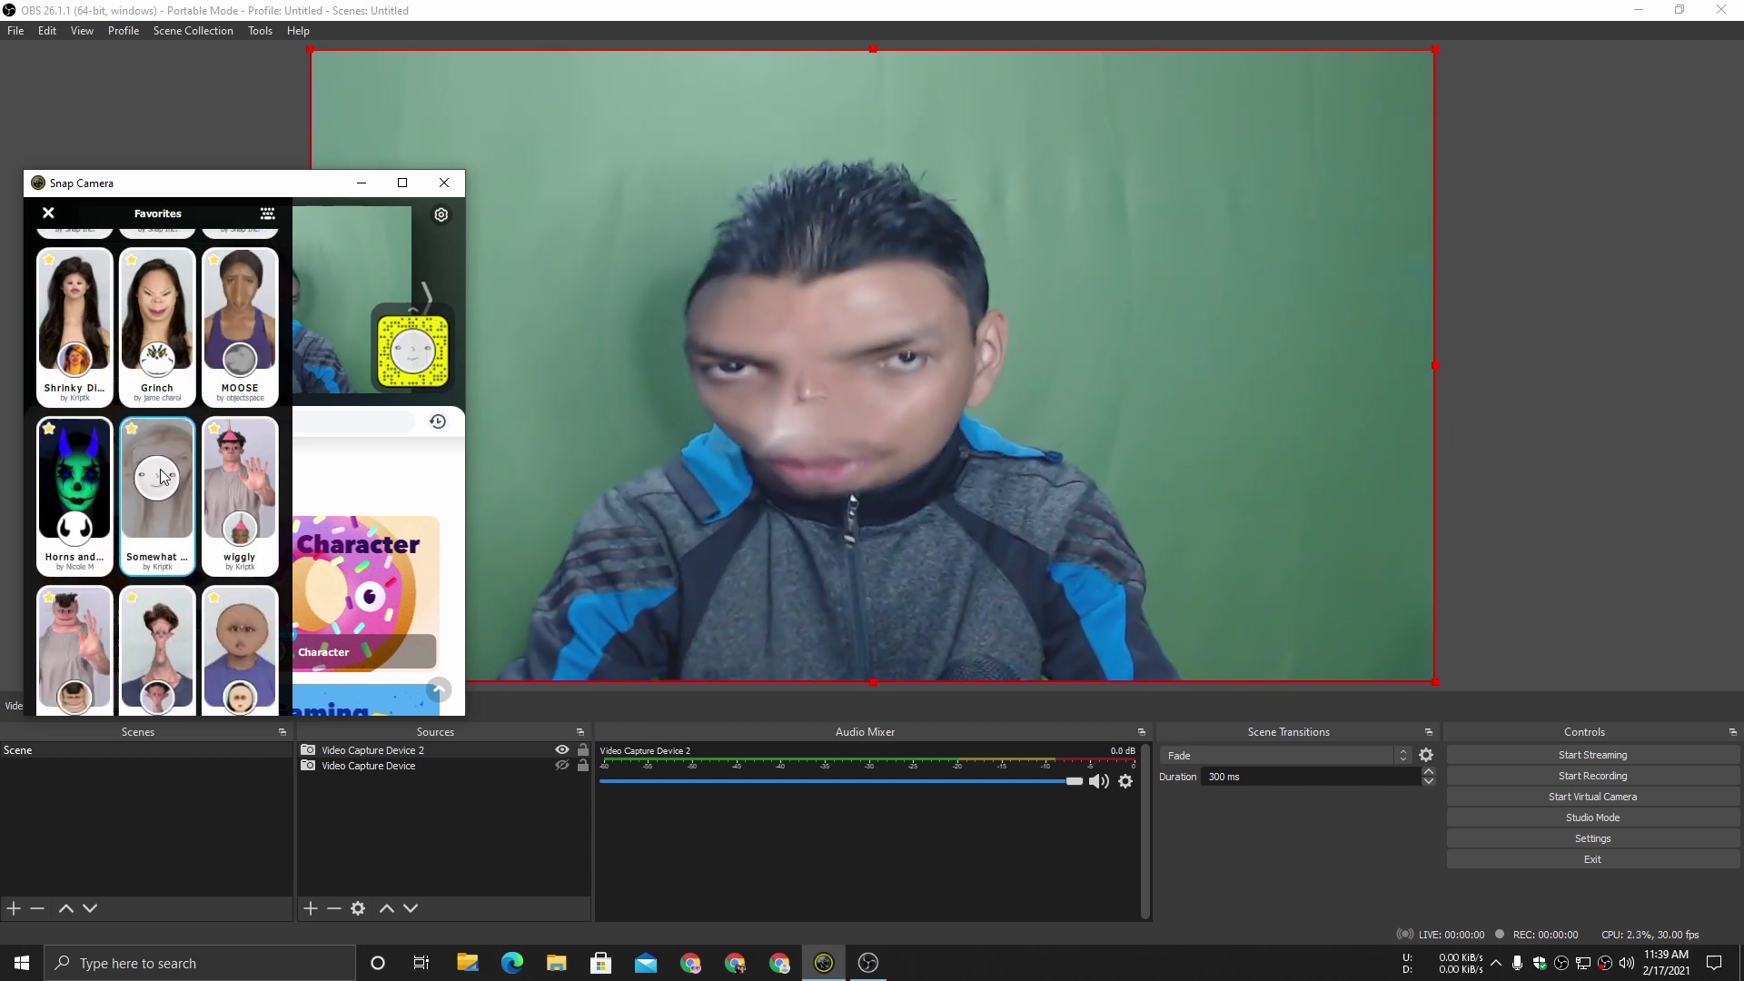
click(75, 480)
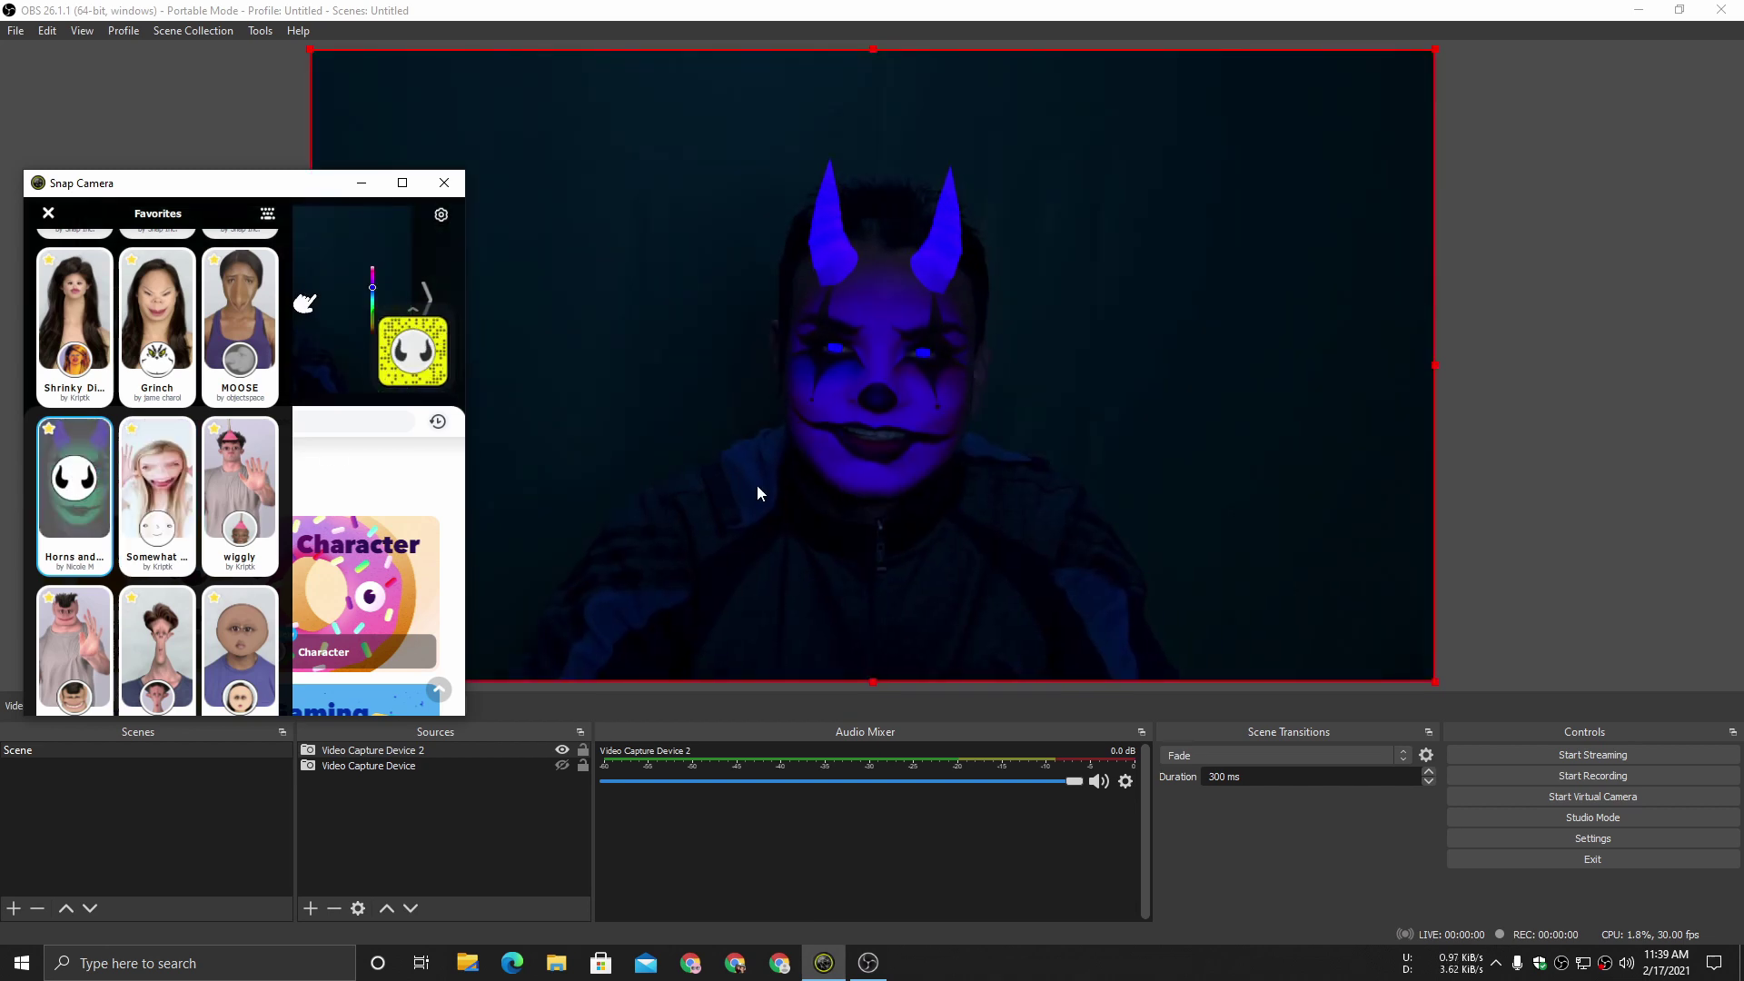
Step: Enlarge Snap Camera to full screen, recolor the Horns lens with magenta horns and a green face, and return to the OBS preview
click(403, 182)
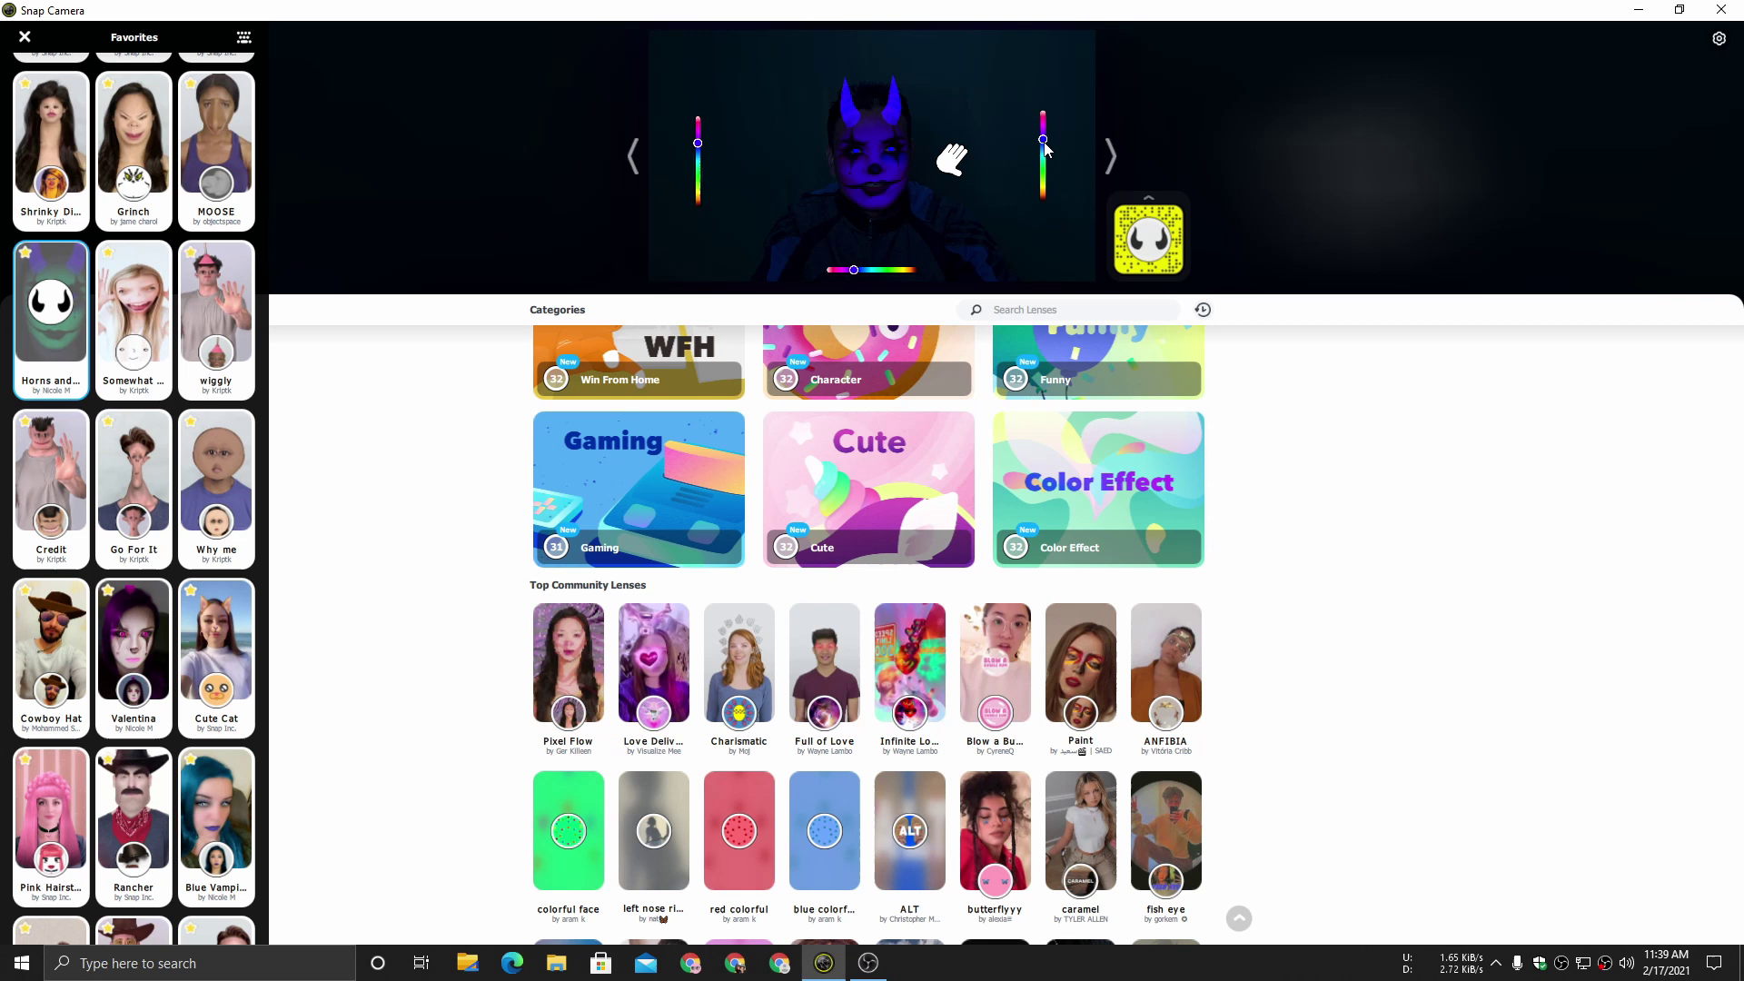
key(Escape)
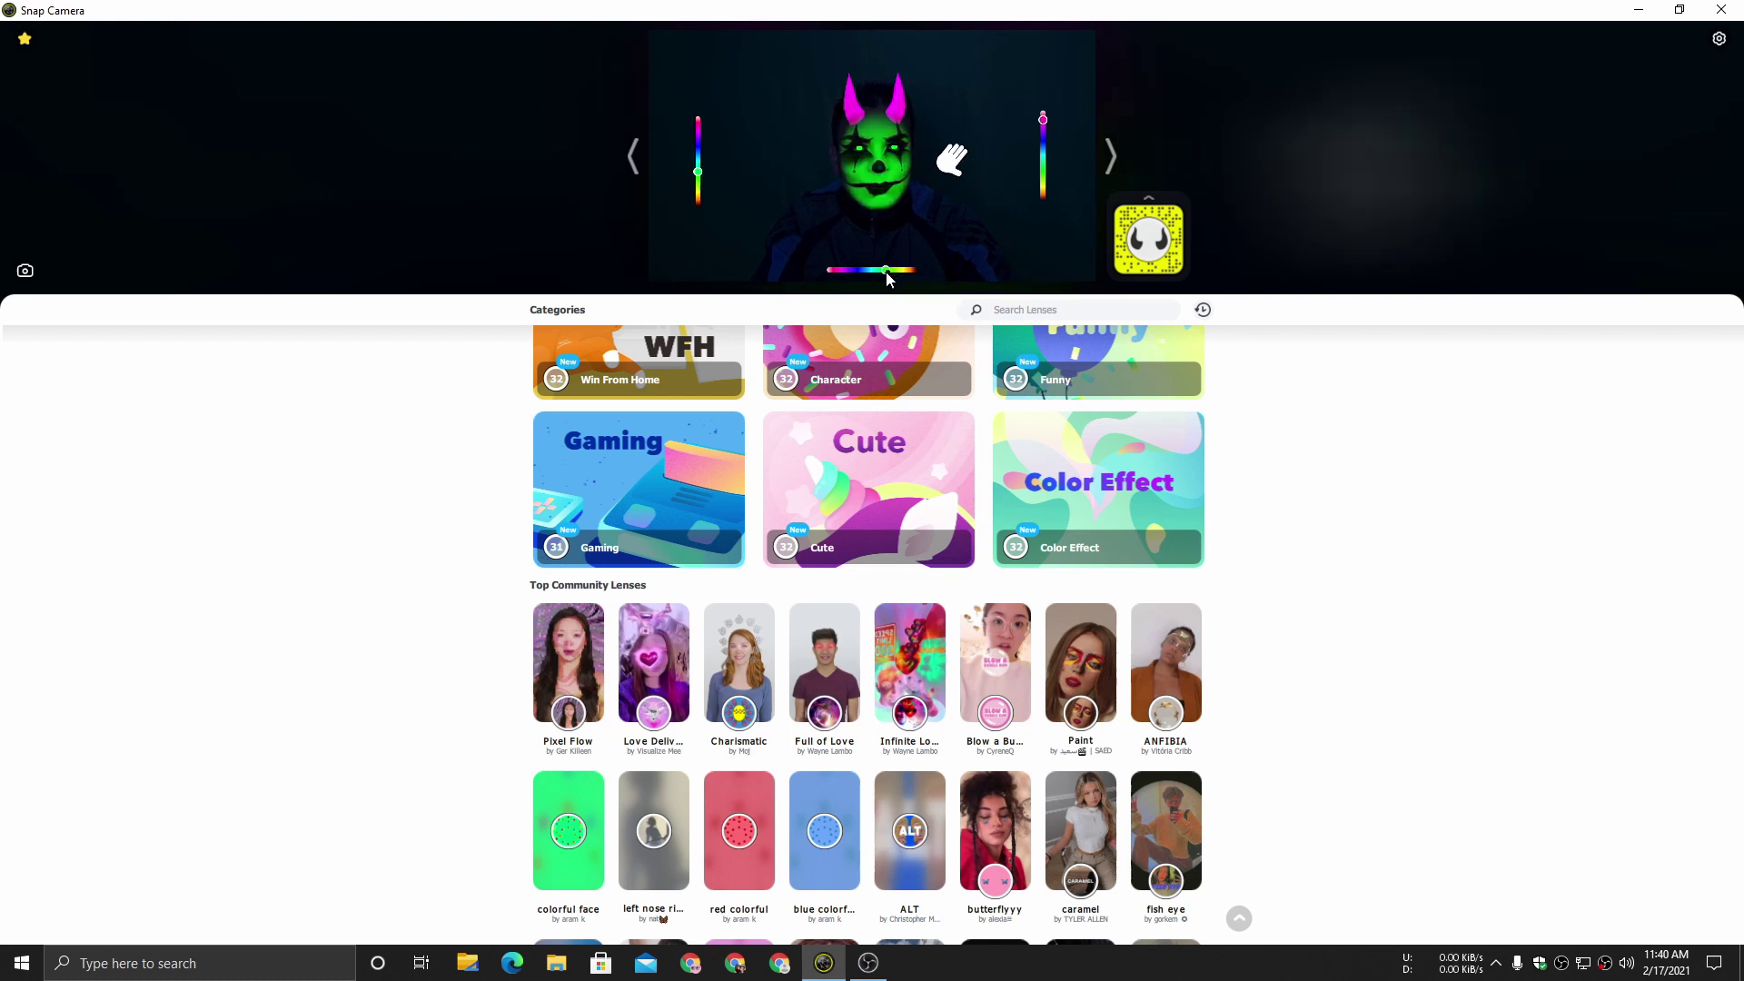
click(1639, 10)
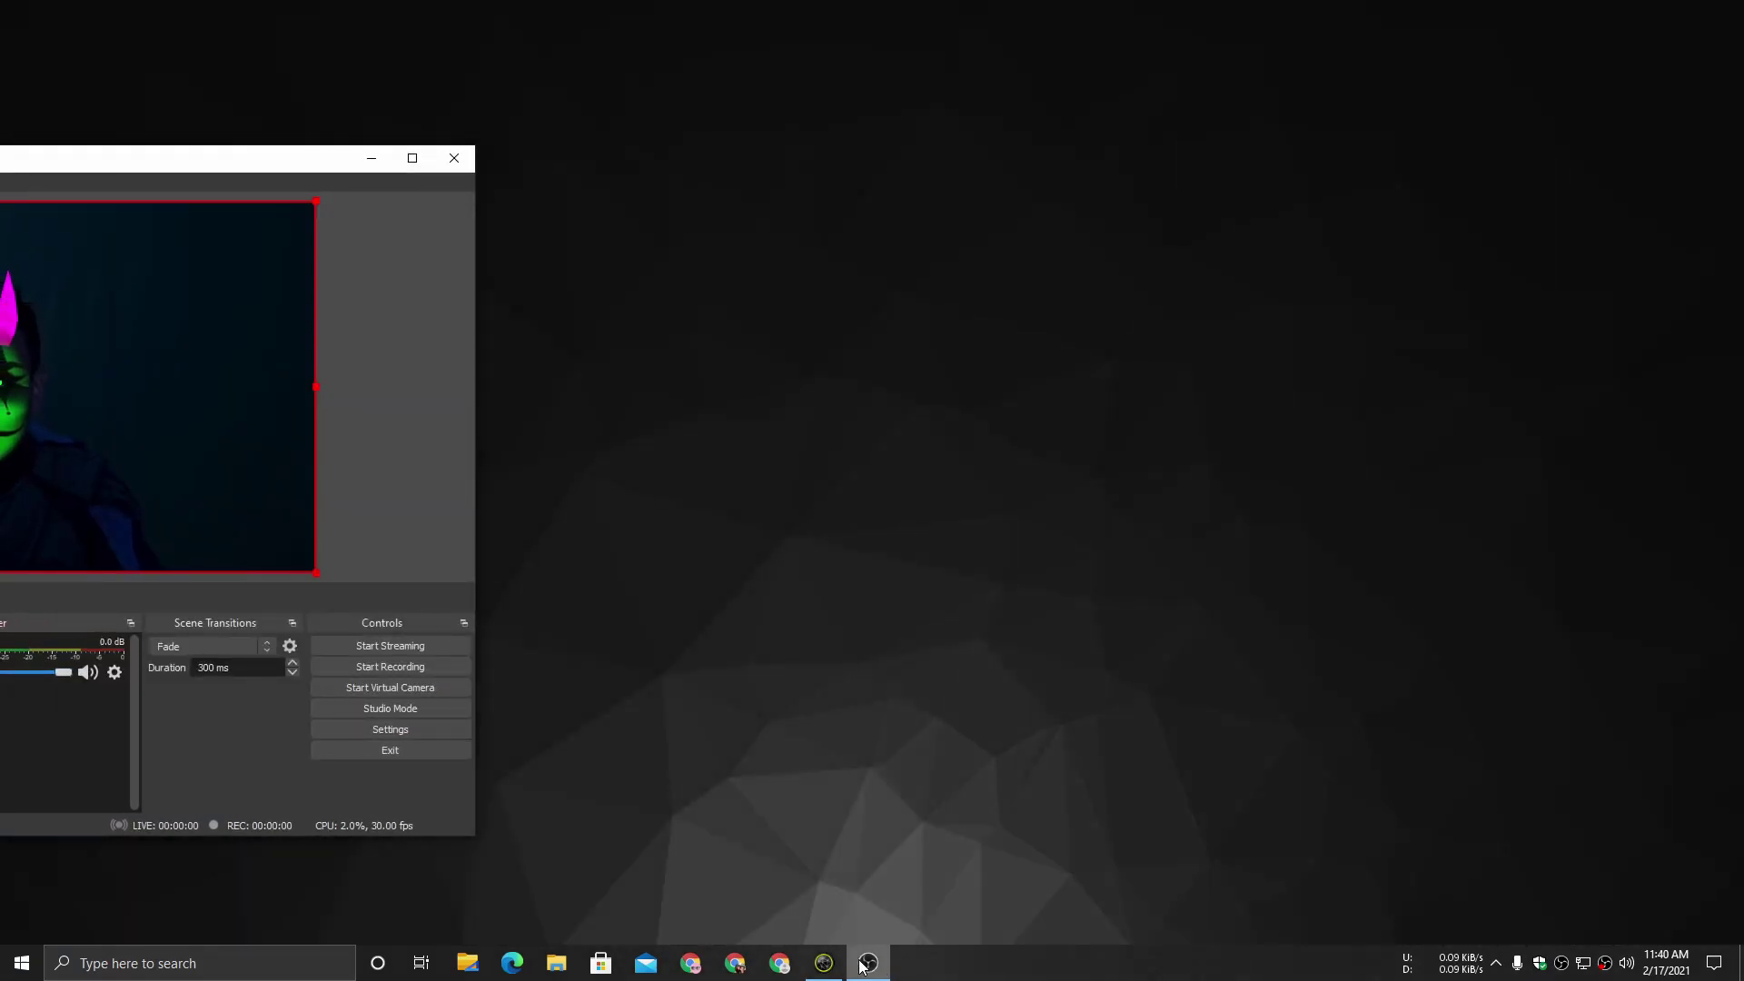
click(866, 961)
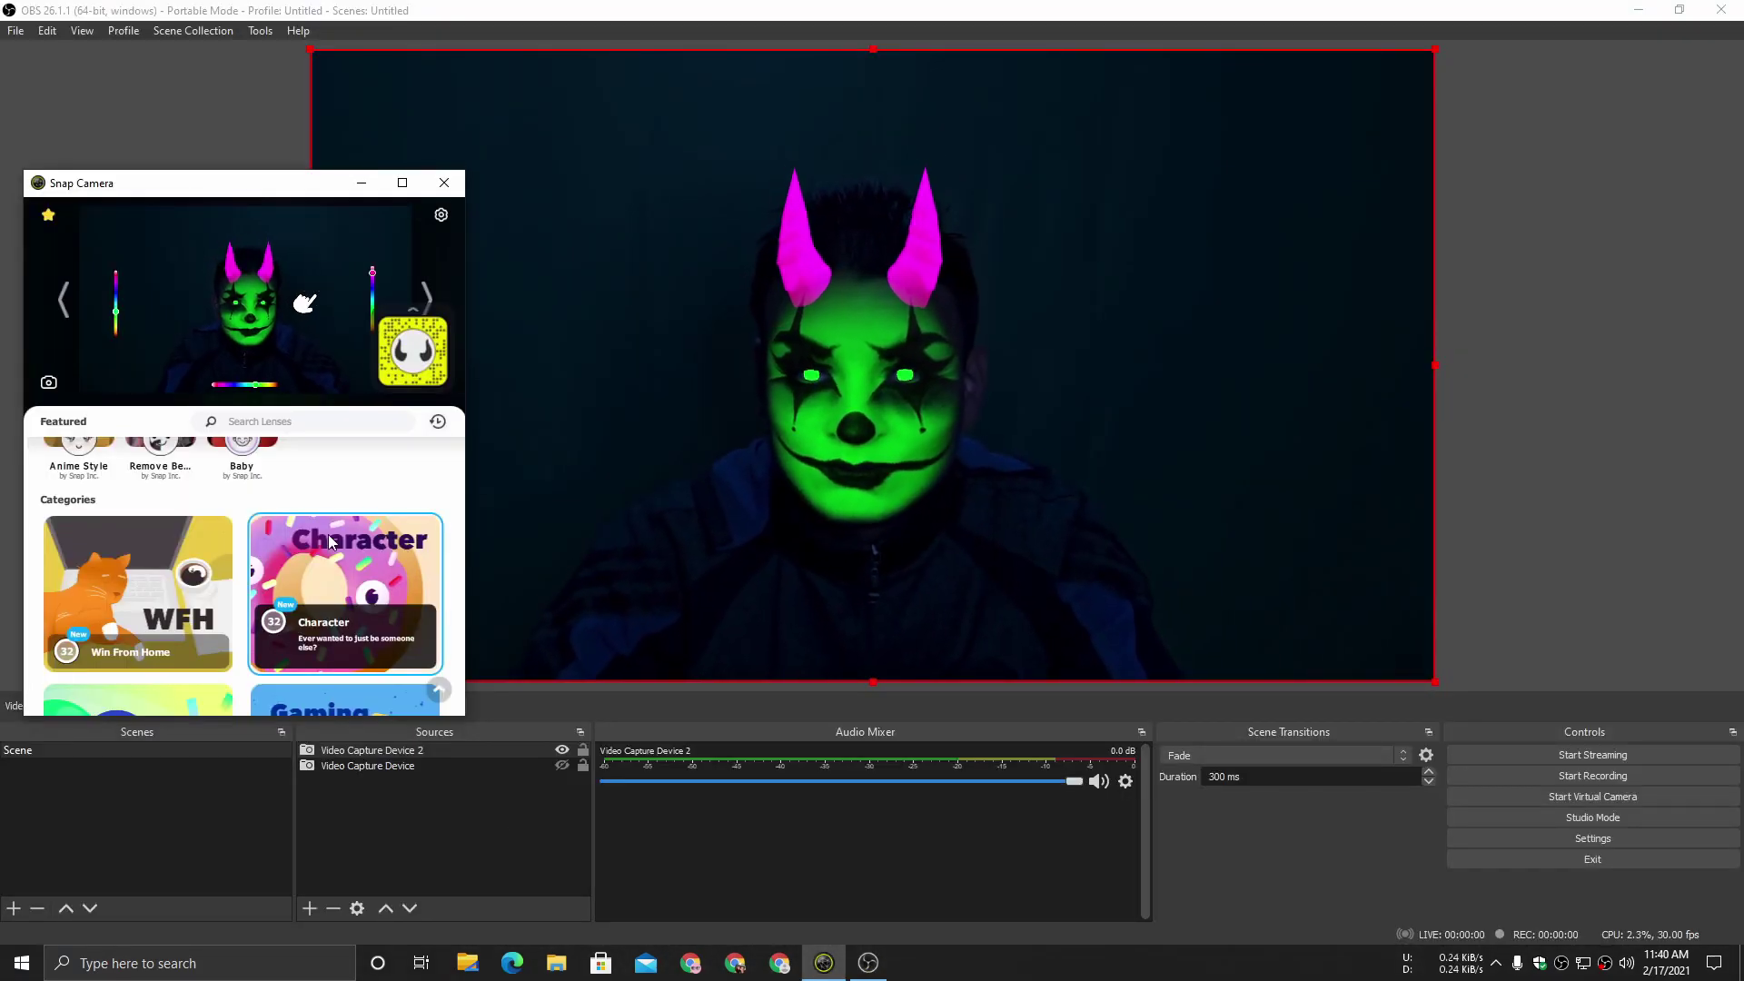
Step: Reopen the favorites in Snap Camera and apply the Why me lens, followed by the Go For It lens
scroll(329, 534, down, 3)
scroll(298, 575, up, 5)
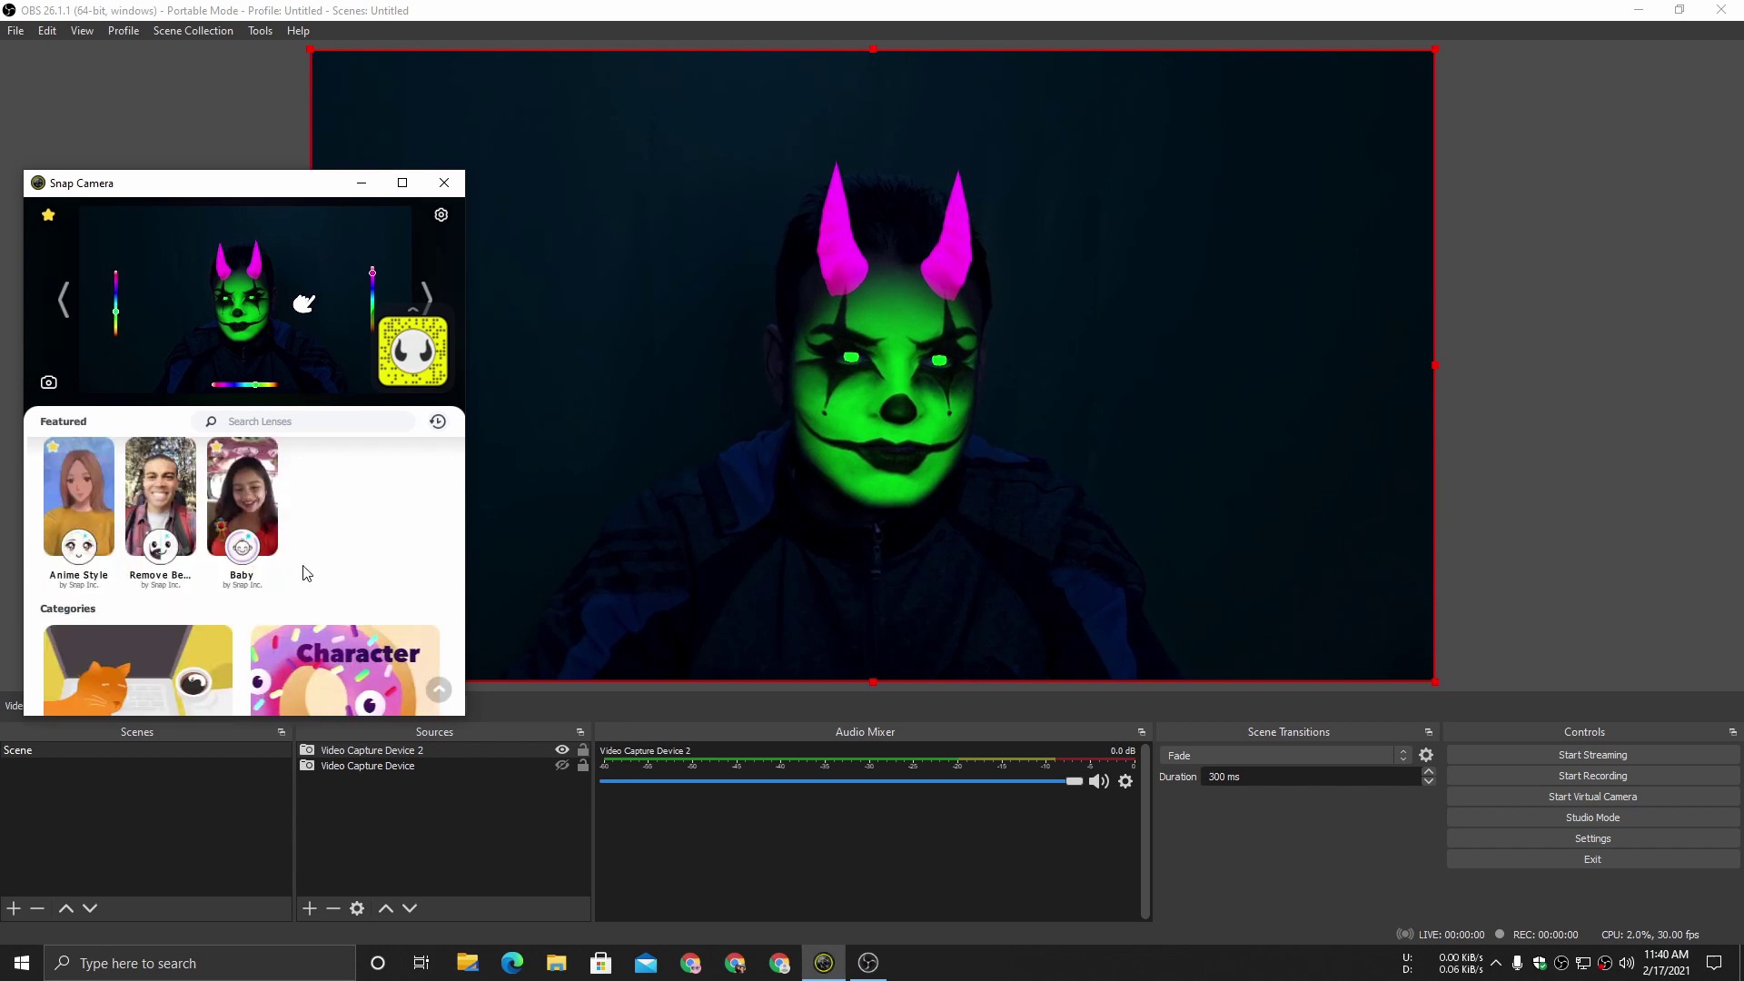
click(48, 216)
scroll(179, 545, down, 1)
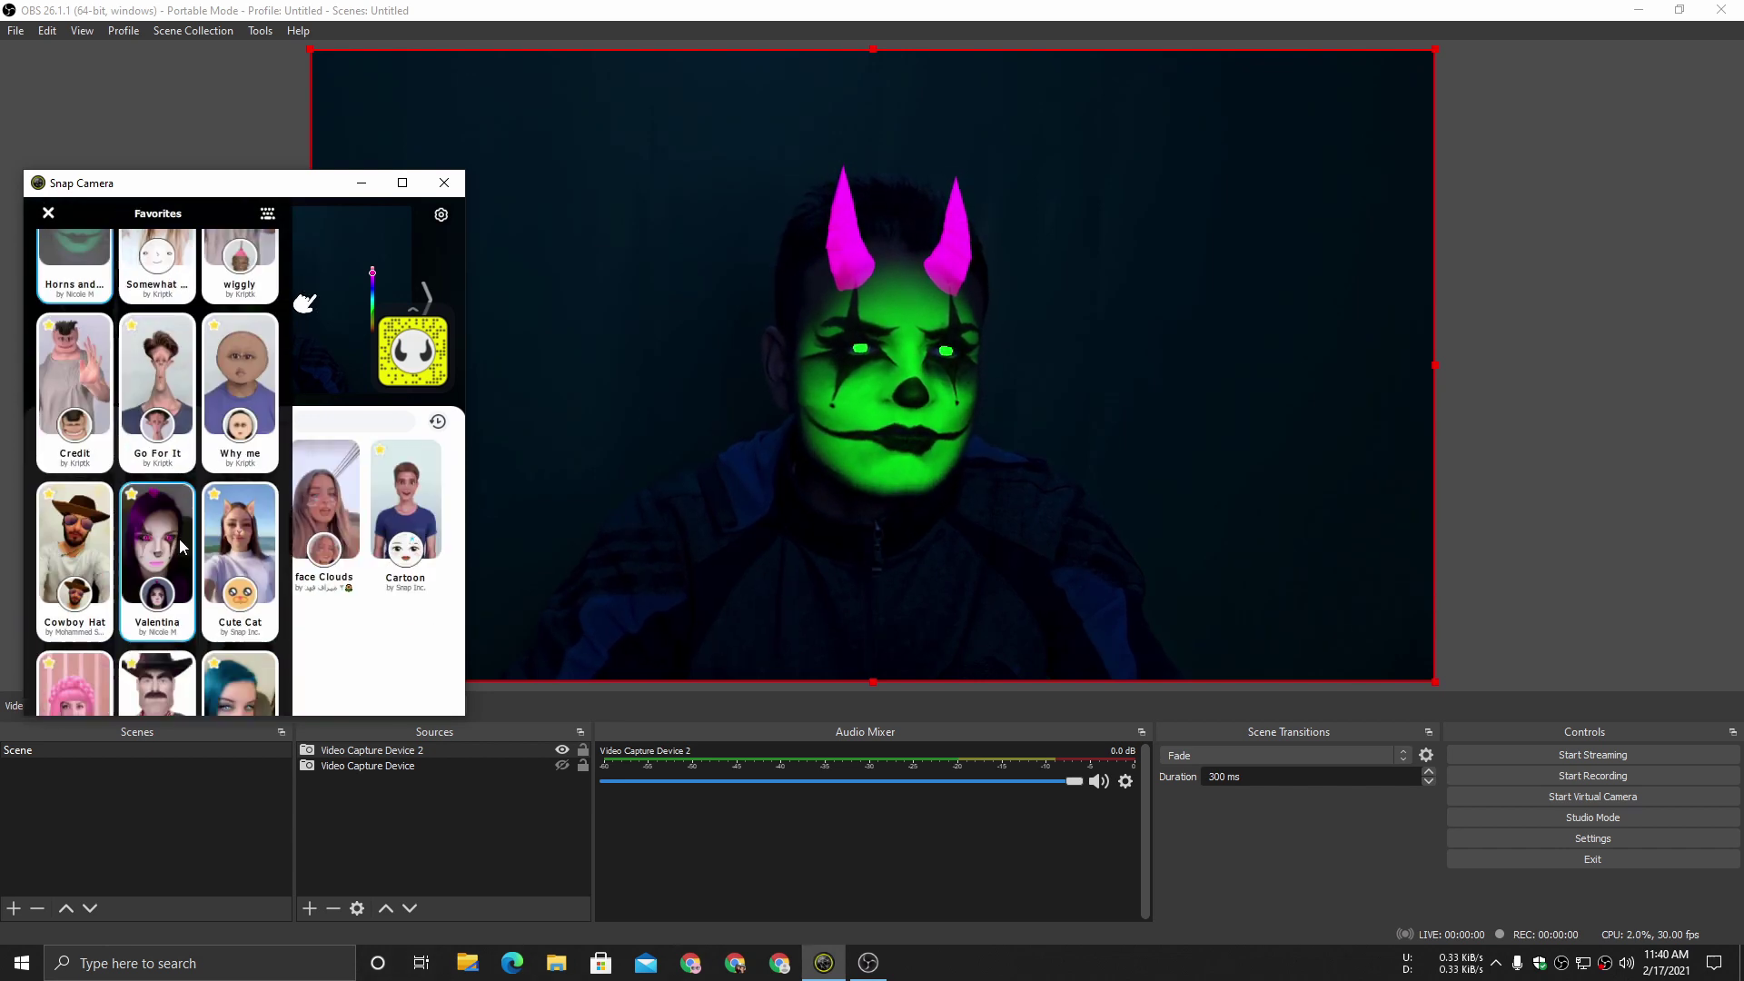
click(247, 367)
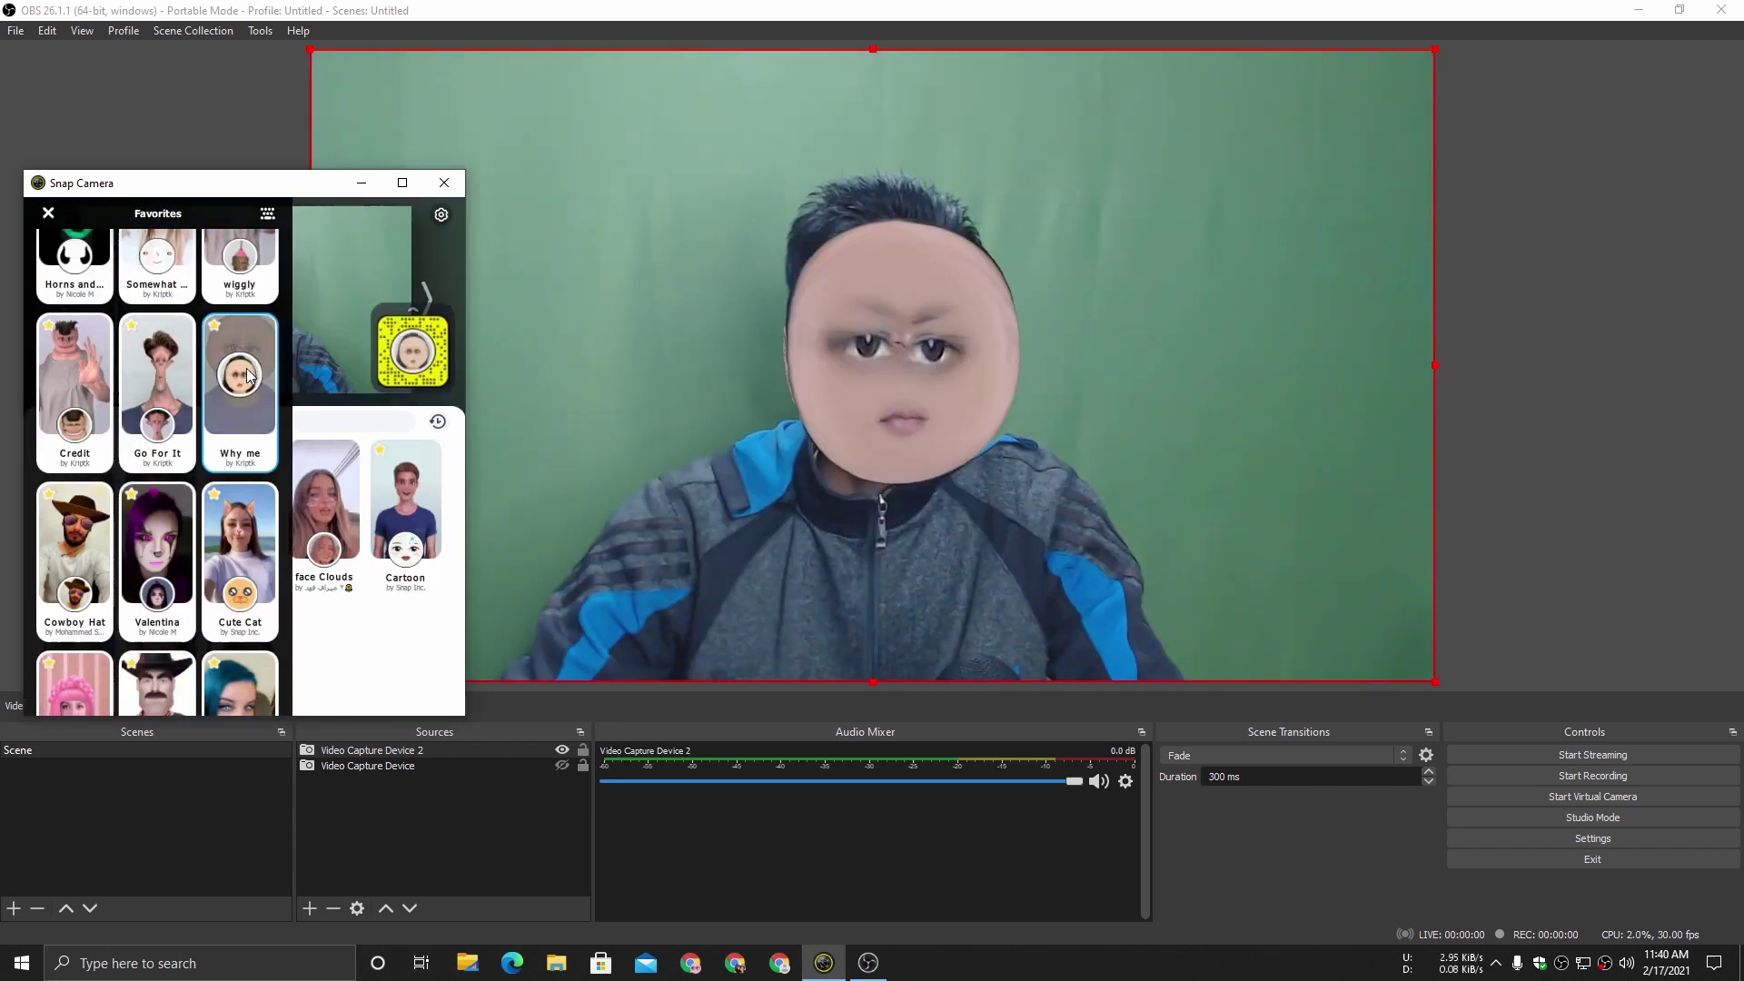
click(161, 390)
Step: Browse the favorite lenses and apply the Baby lens to the live feed
scroll(160, 523, down, 3)
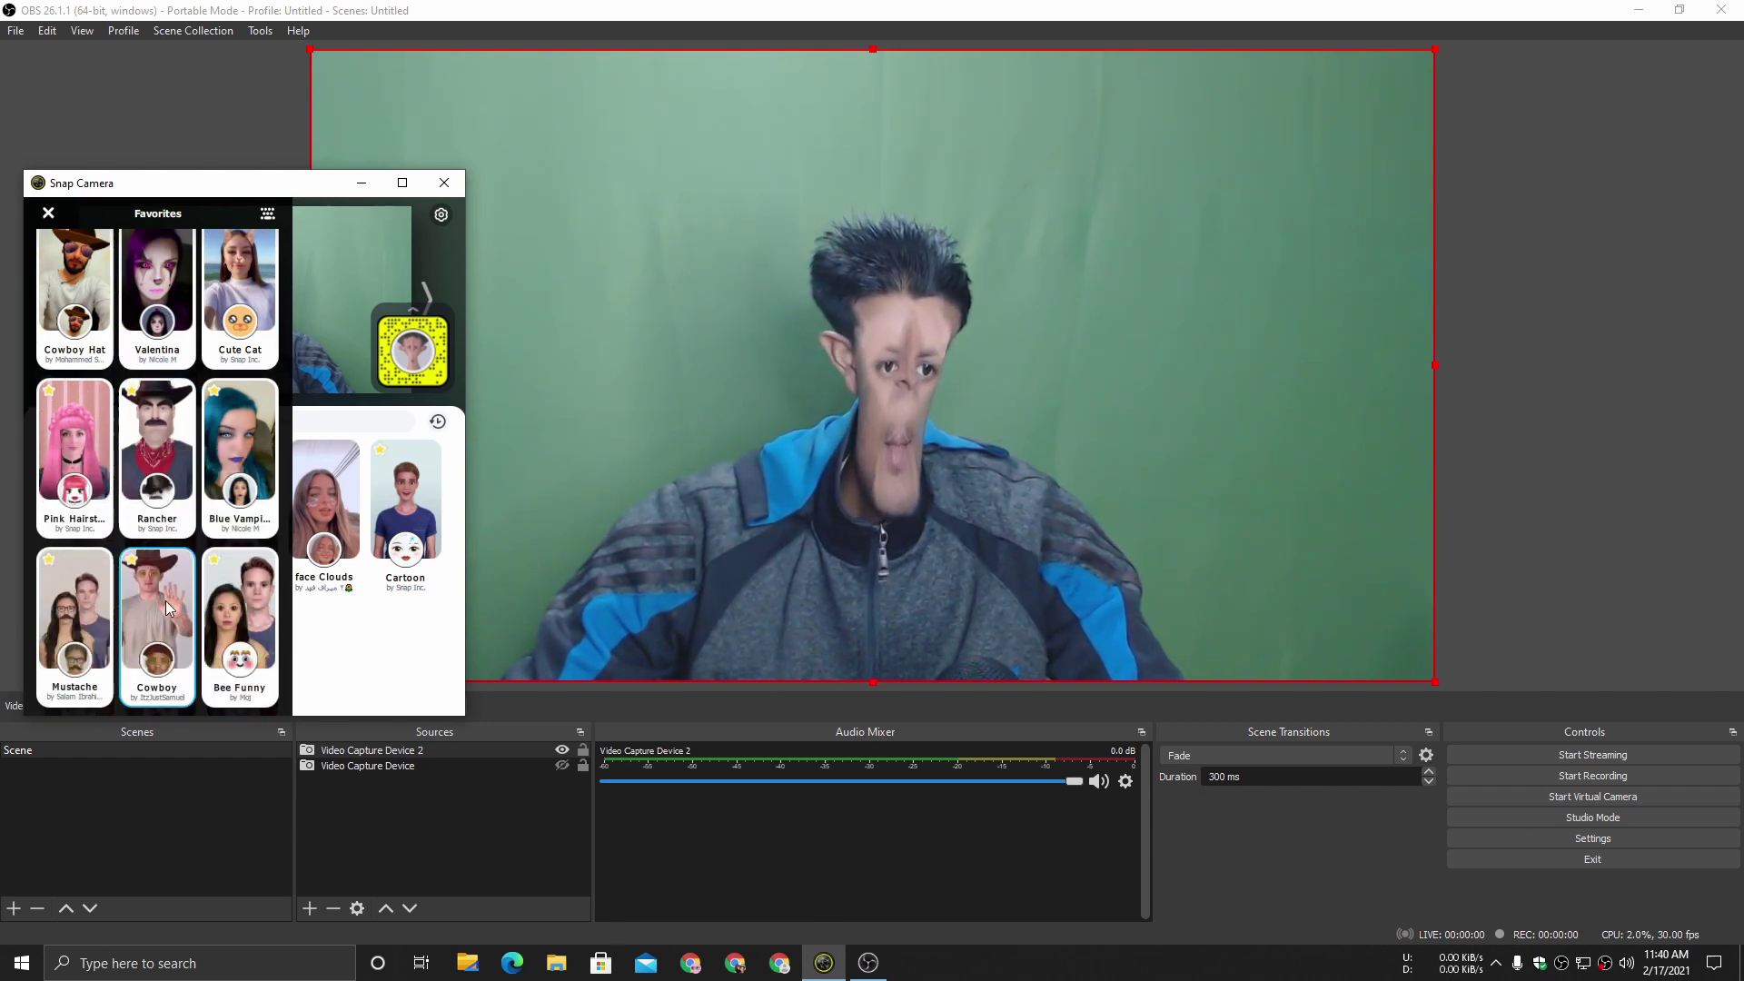
scroll(248, 618, up, 1)
scroll(141, 545, up, 1)
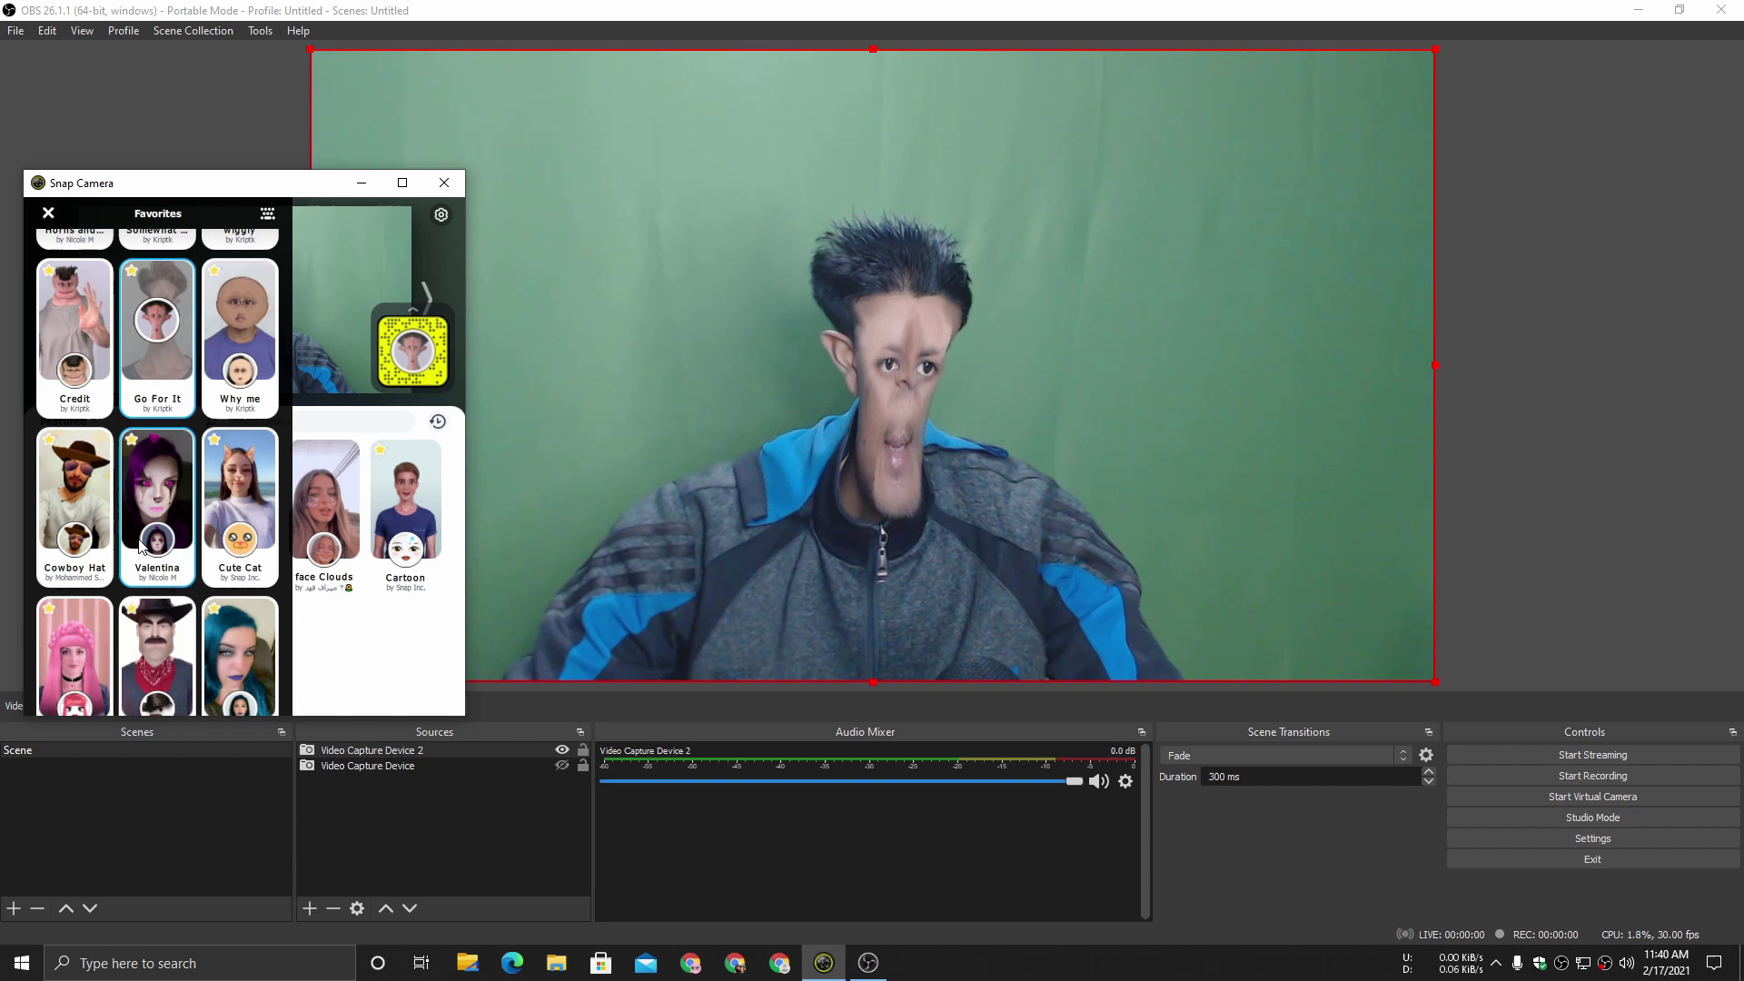
scroll(200, 445, up, 1)
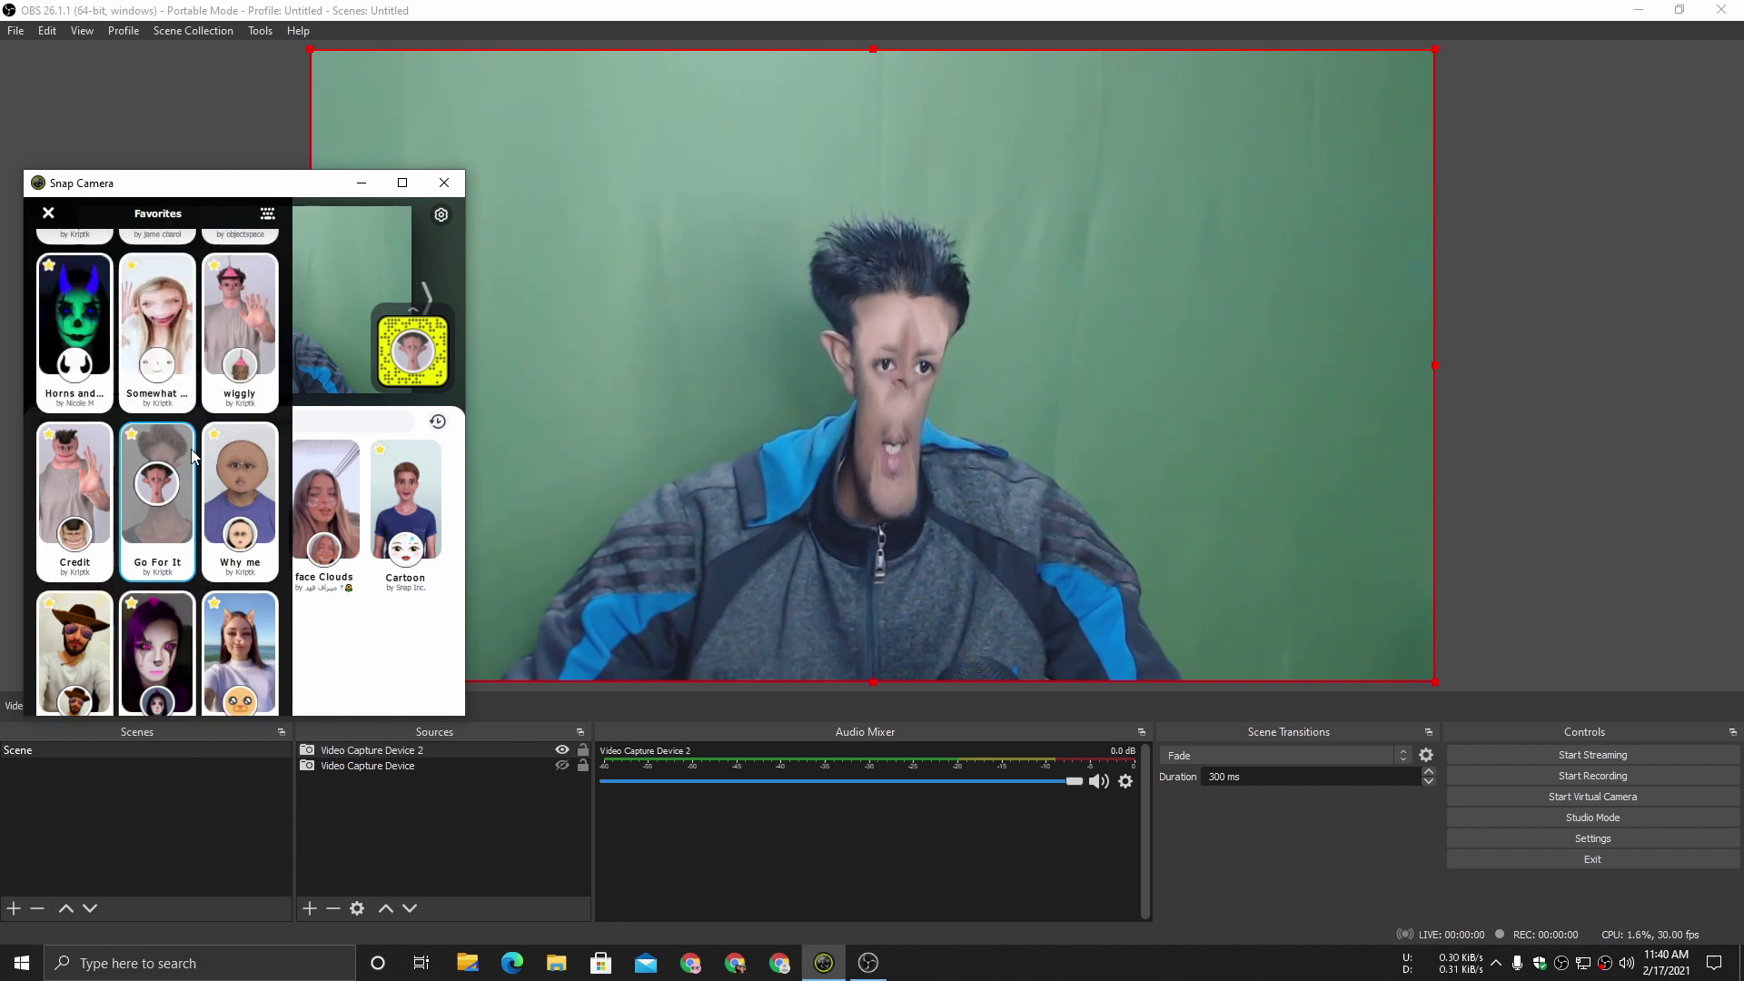
scroll(191, 449, up, 1)
scroll(193, 454, up, 1)
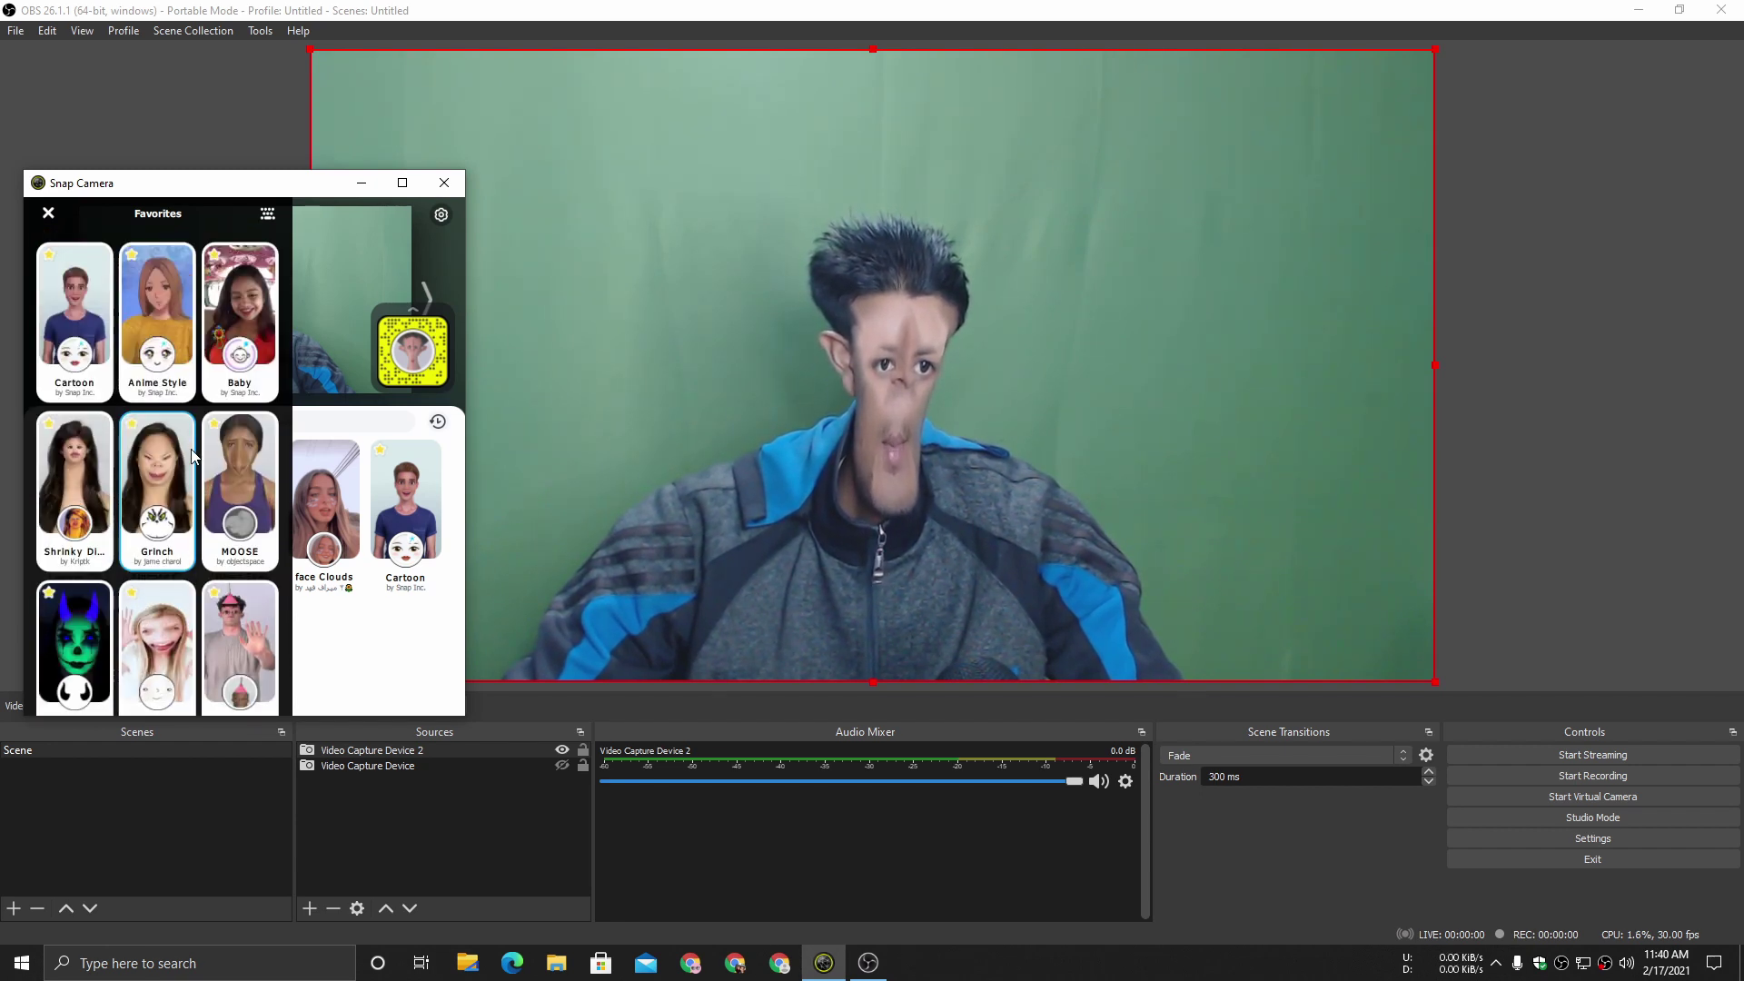
click(243, 309)
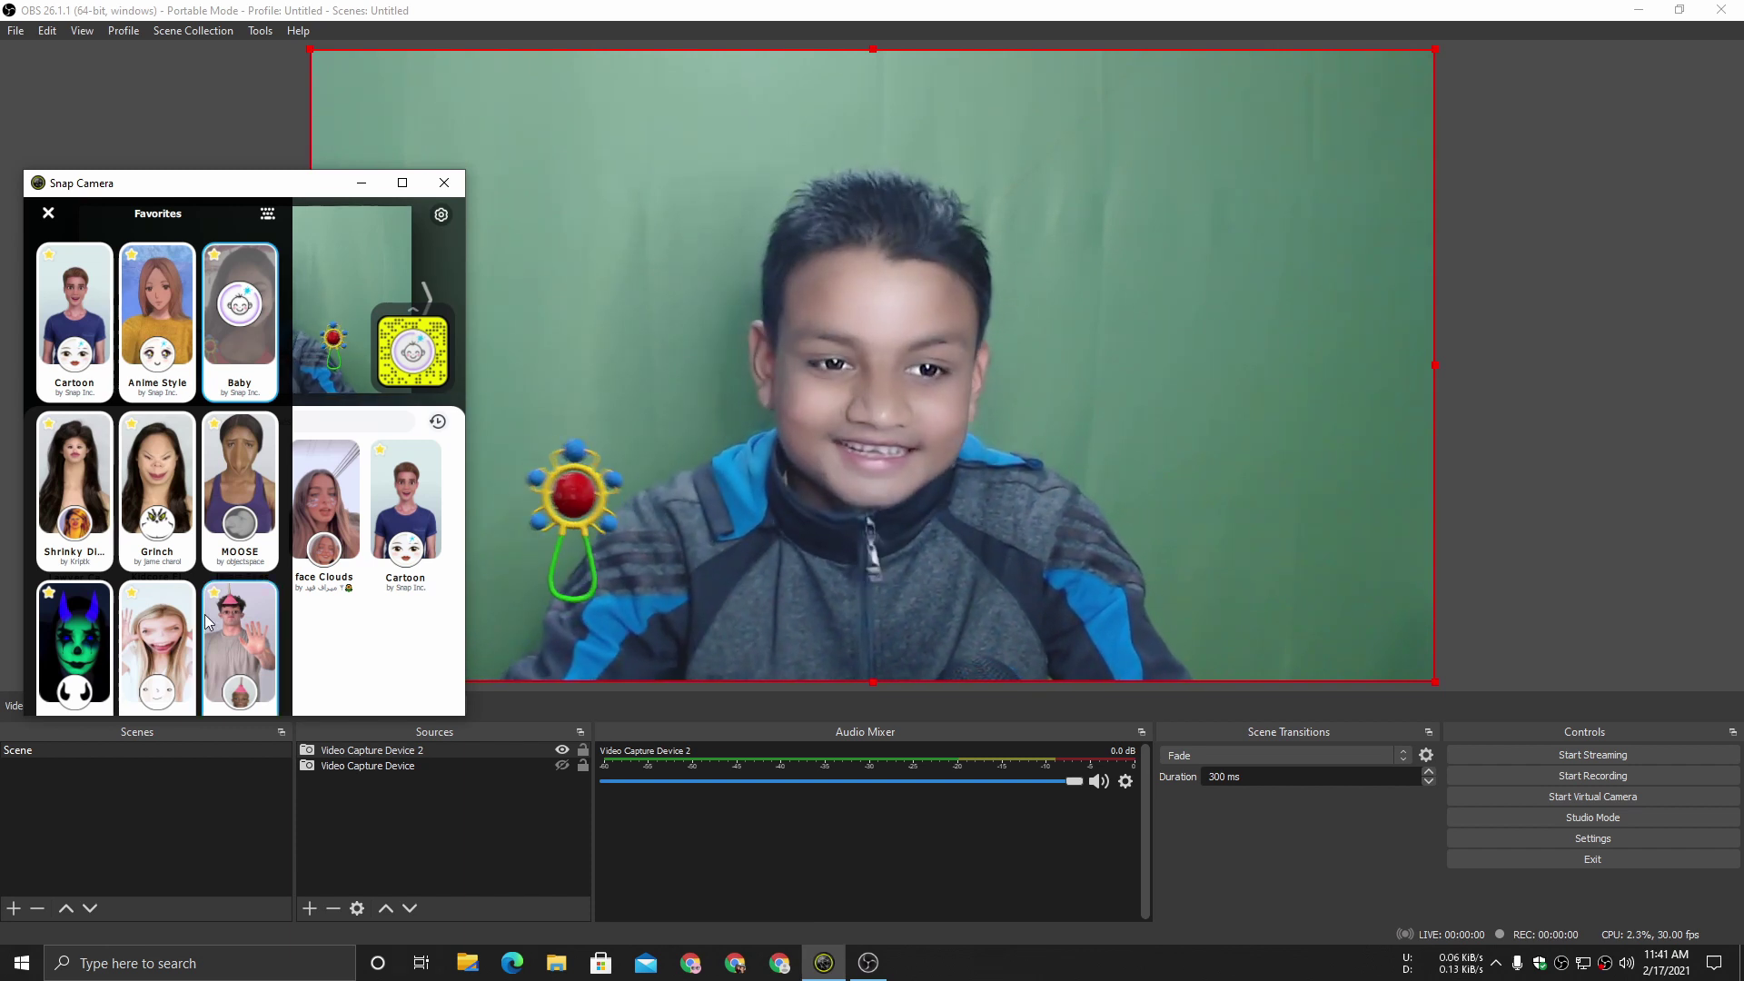
Step: Apply the wiggly, Somewhat..., Go For It and Credit lenses one after another from the favorites
scroll(238, 543, down, 1)
click(238, 543)
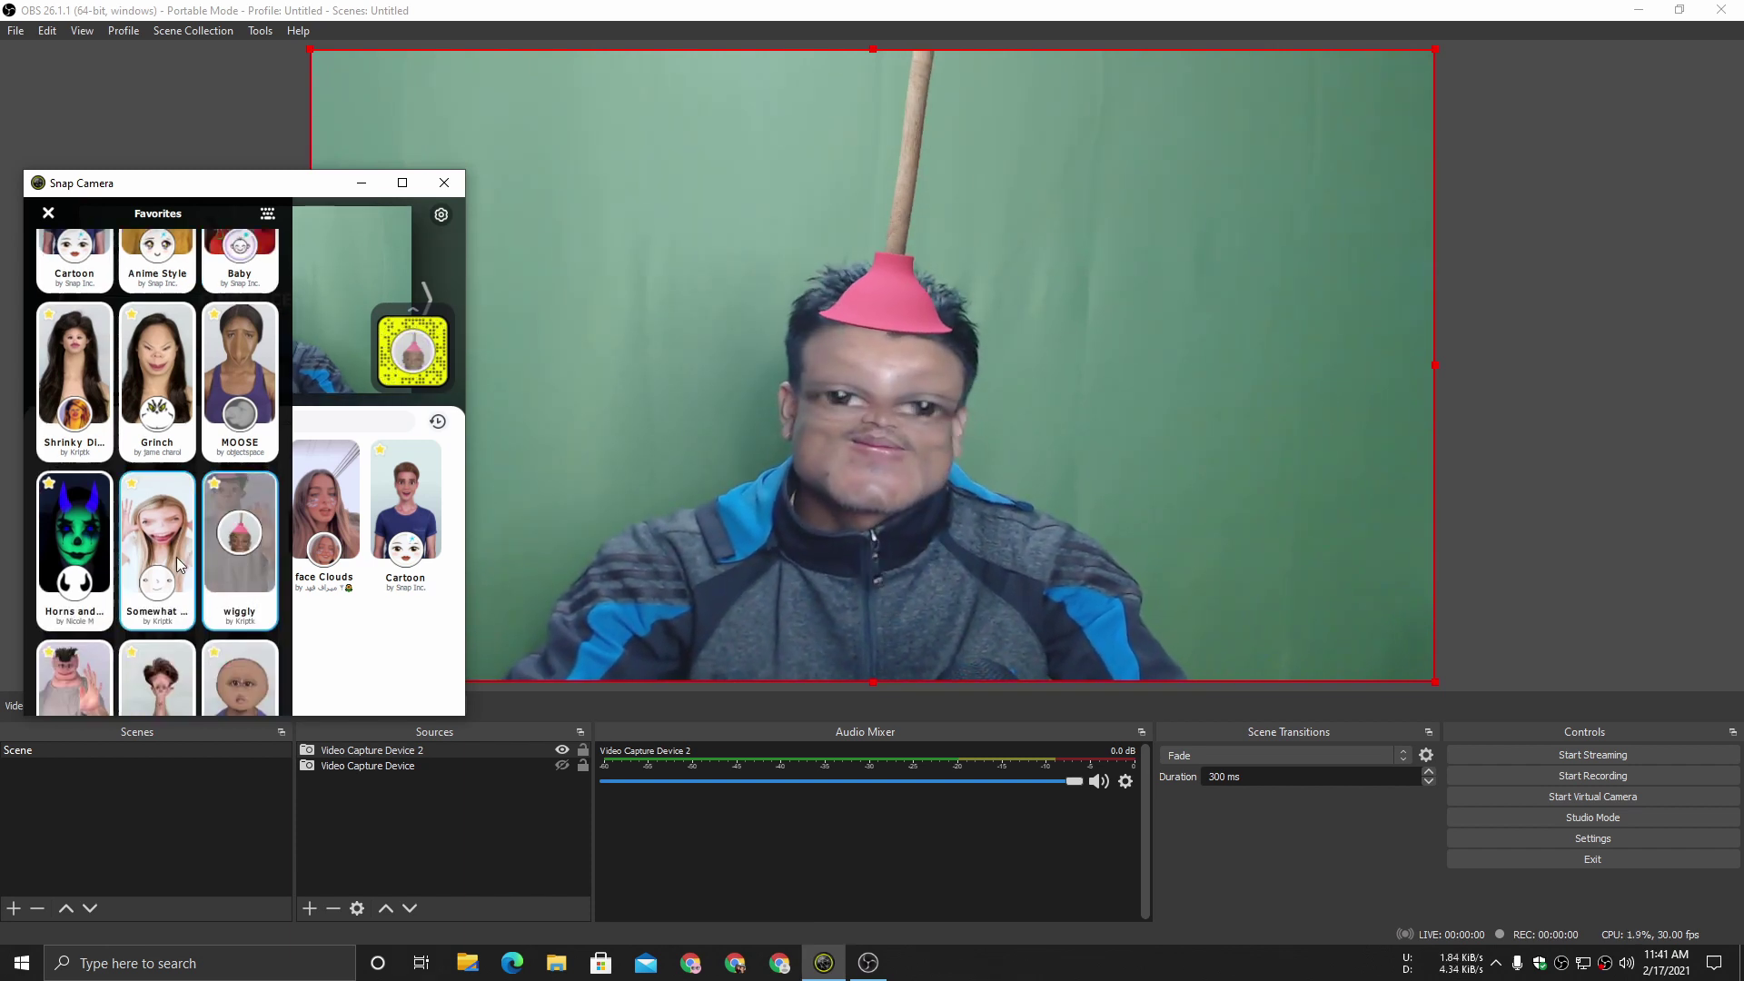
click(176, 558)
scroll(164, 572, down, 1)
click(156, 584)
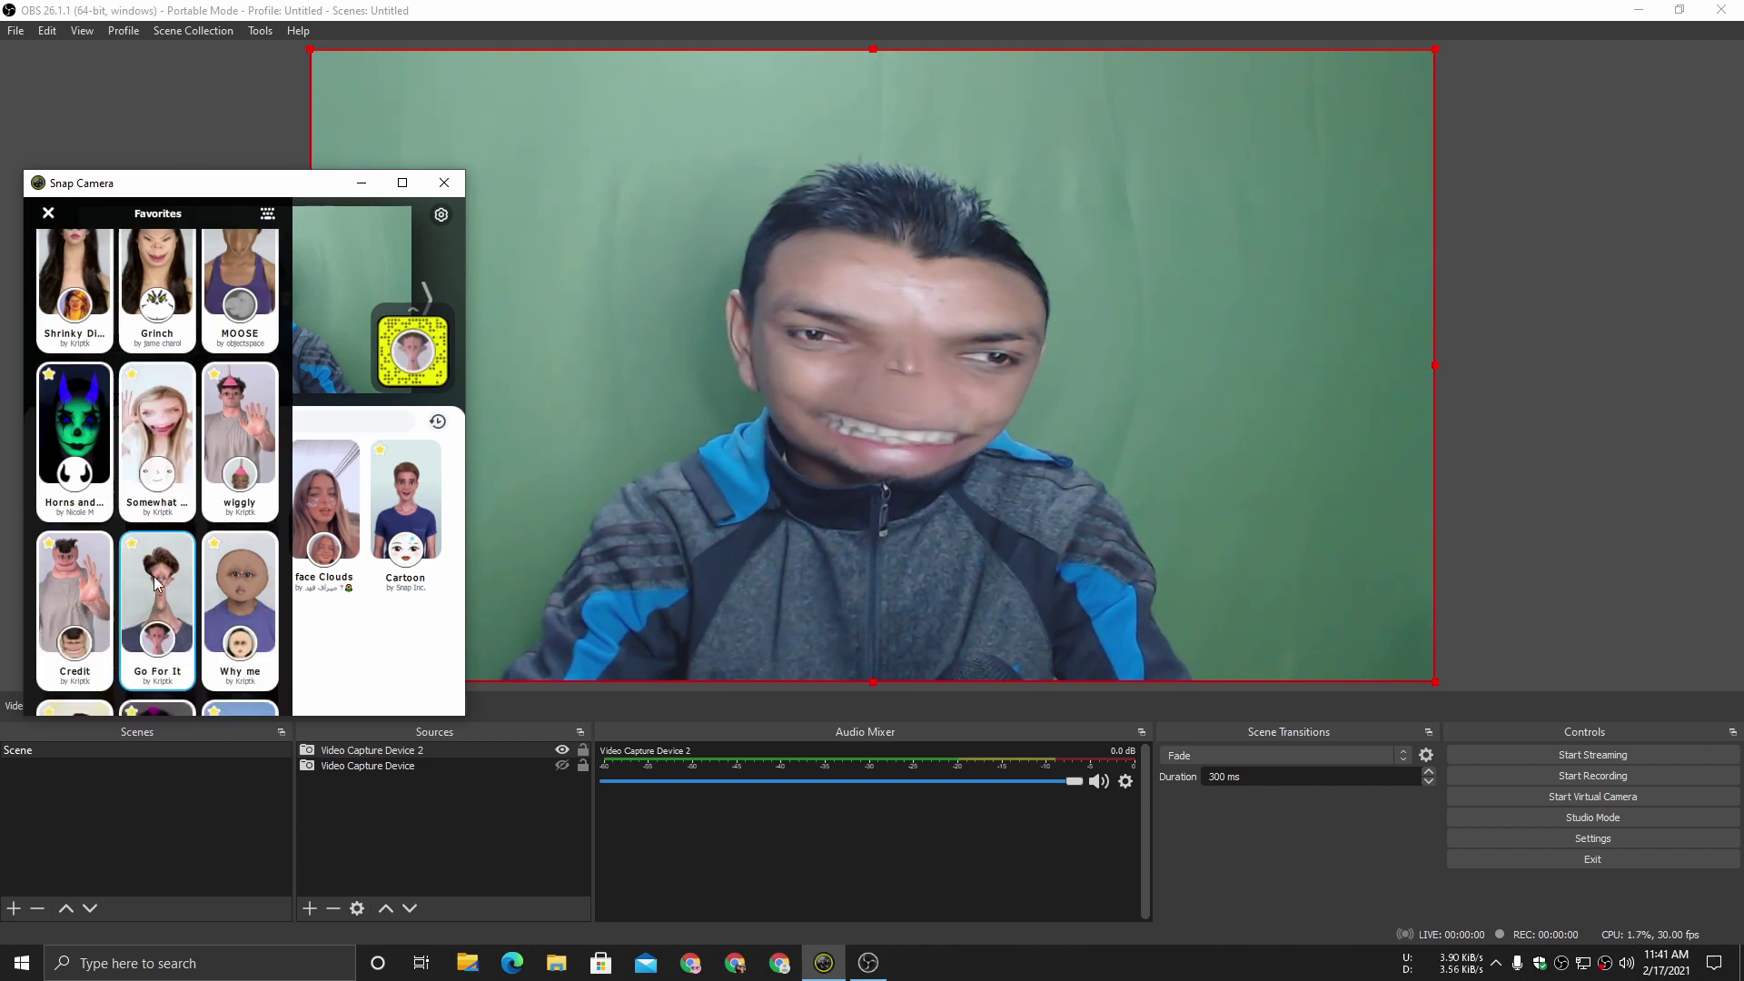
click(105, 570)
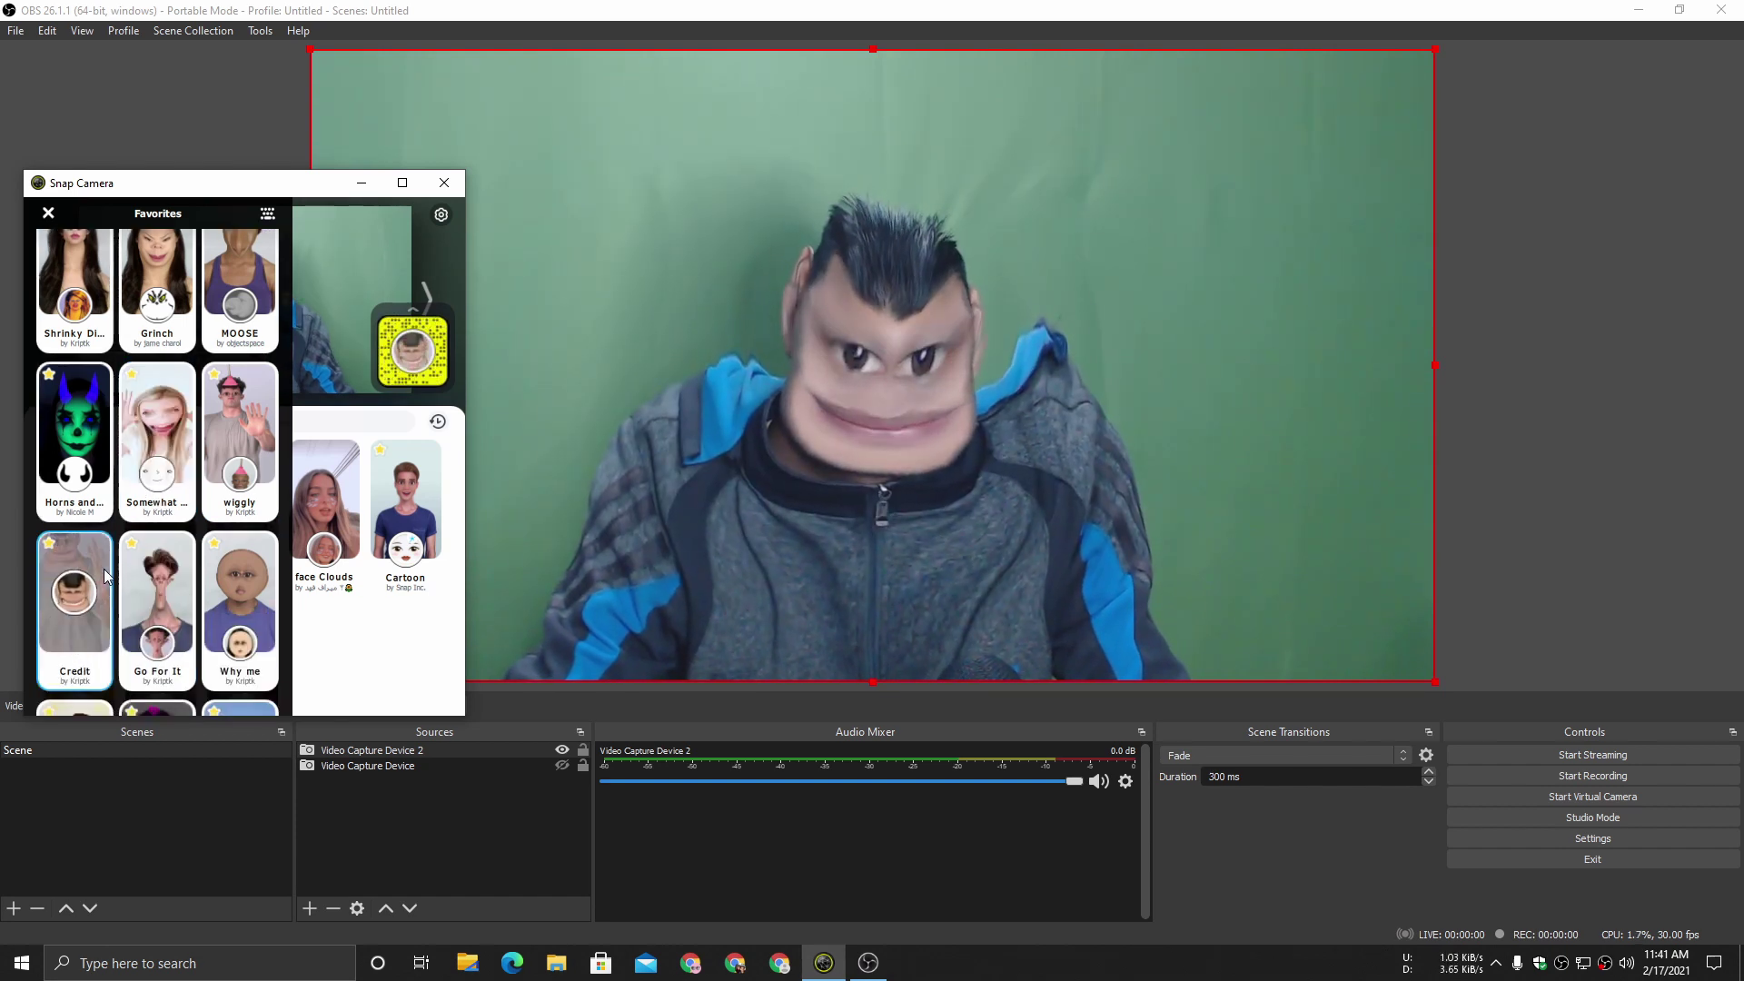
Step: Apply the Cowboy Hat, Valentina and Cute Cat lenses in turn from the favorites
scroll(236, 576, down, 2)
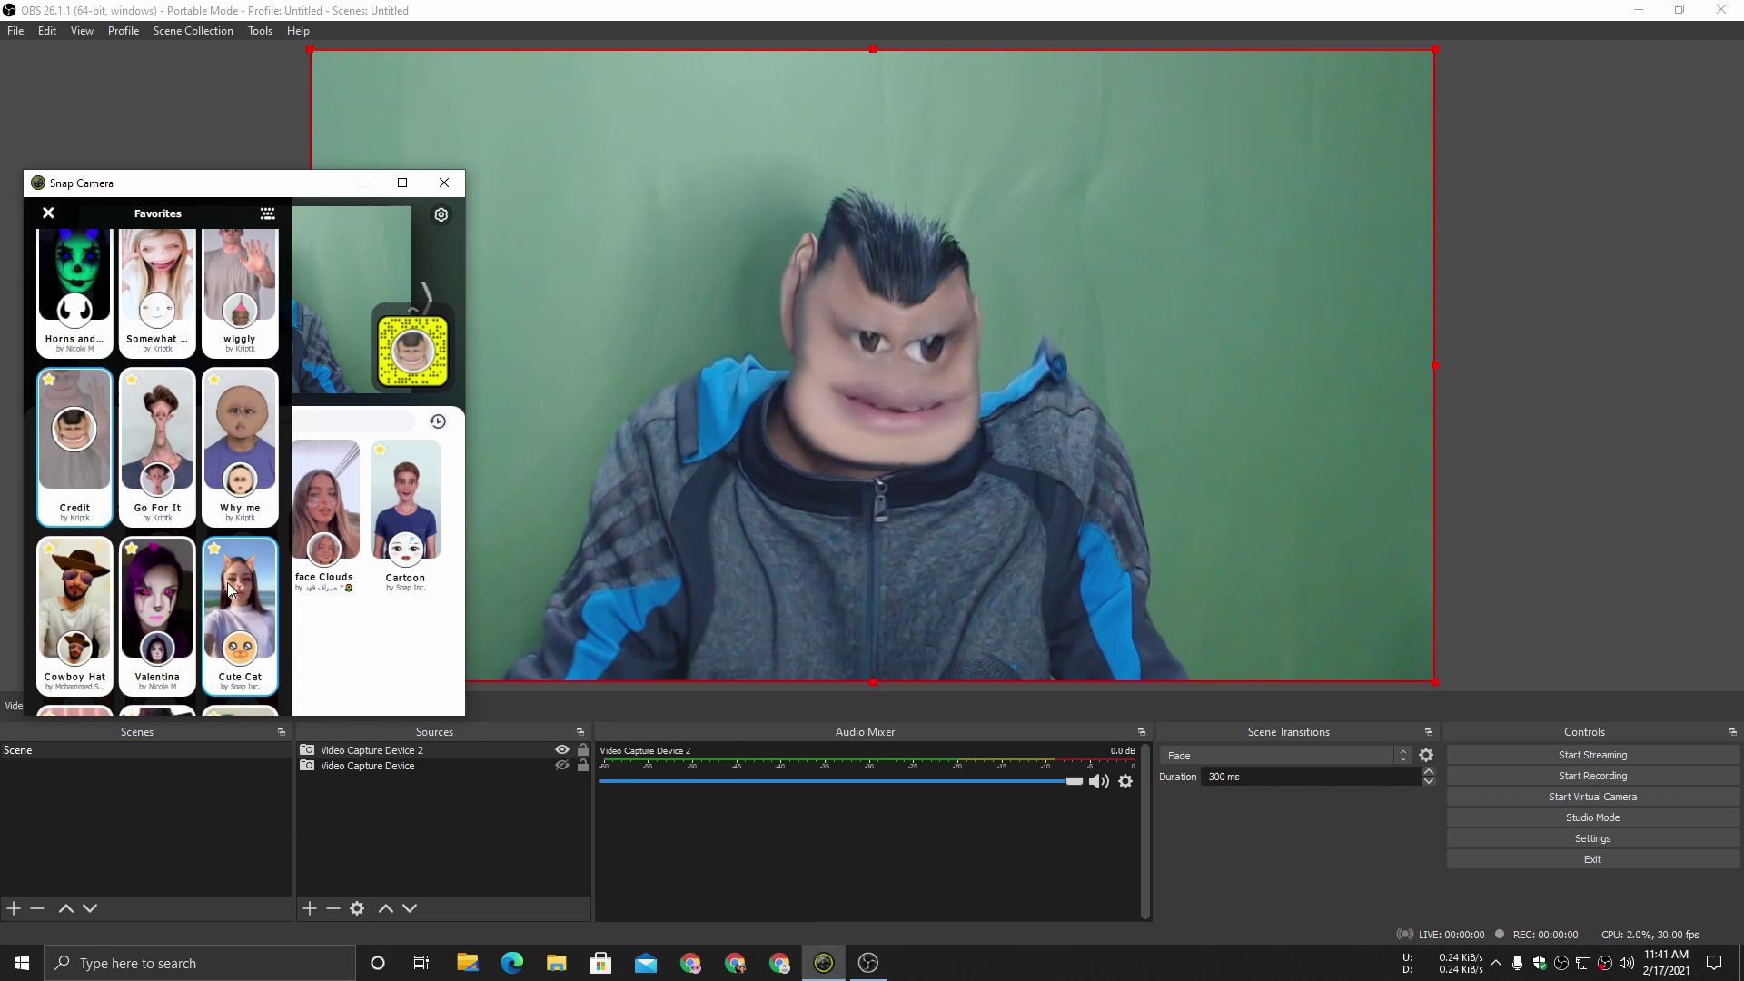
click(80, 611)
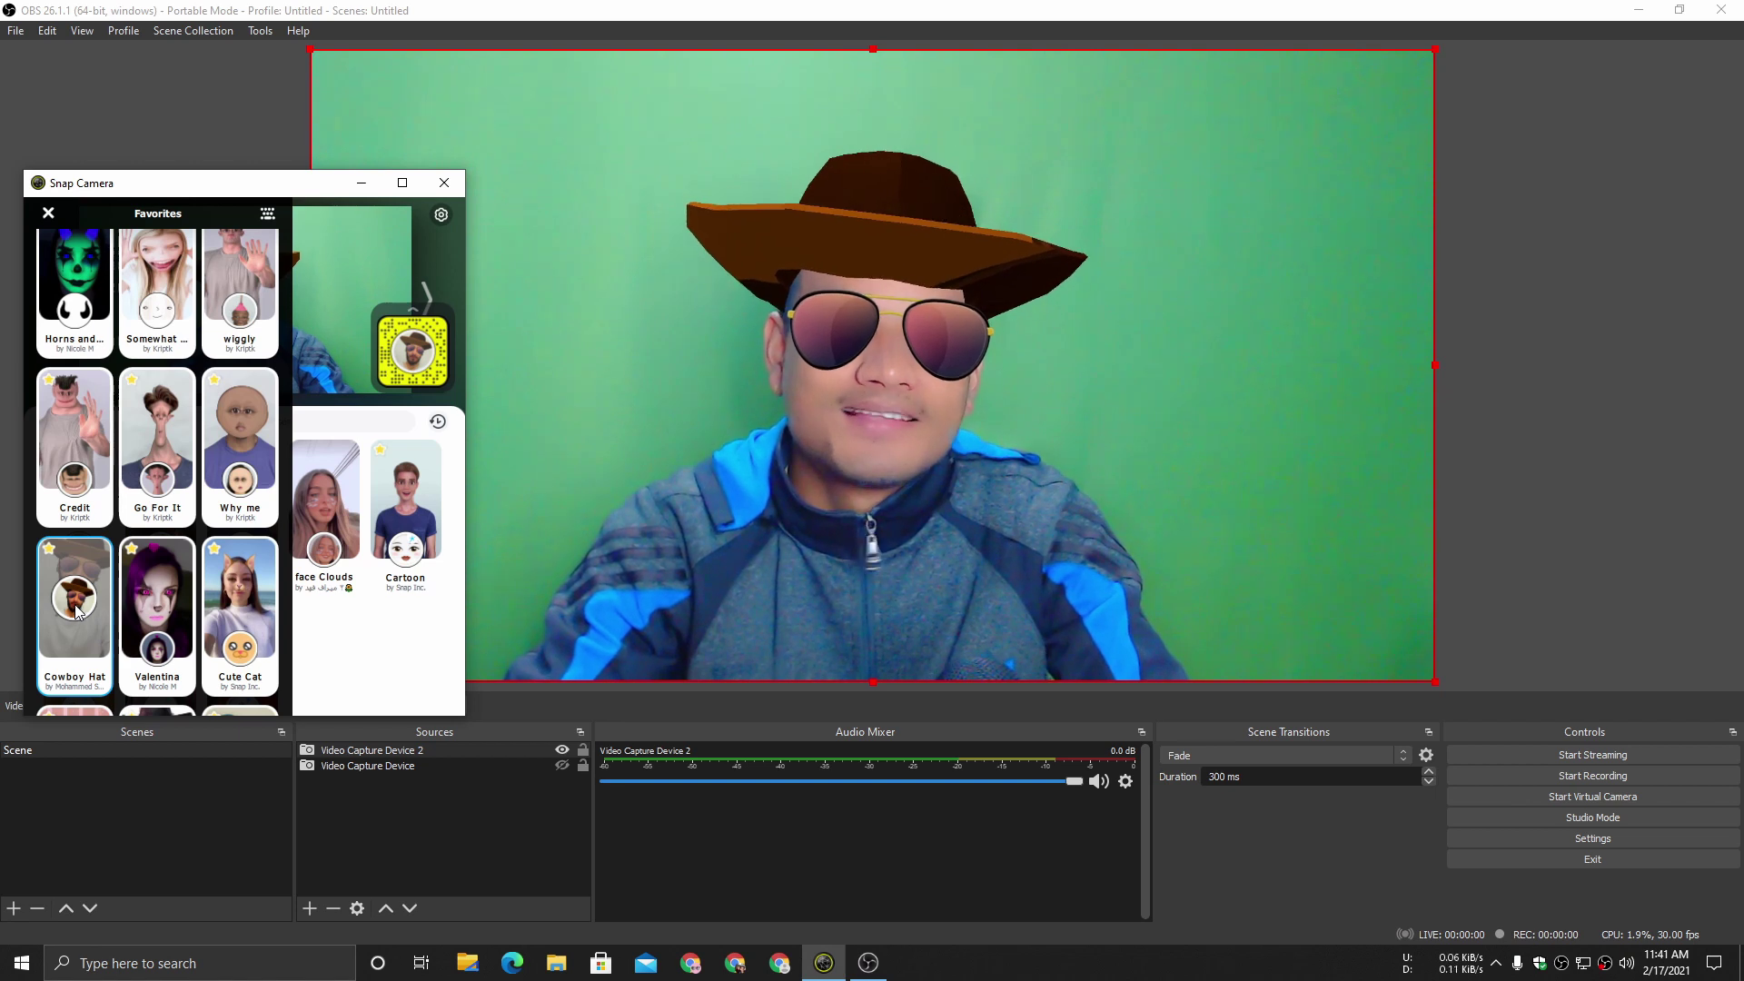
click(143, 597)
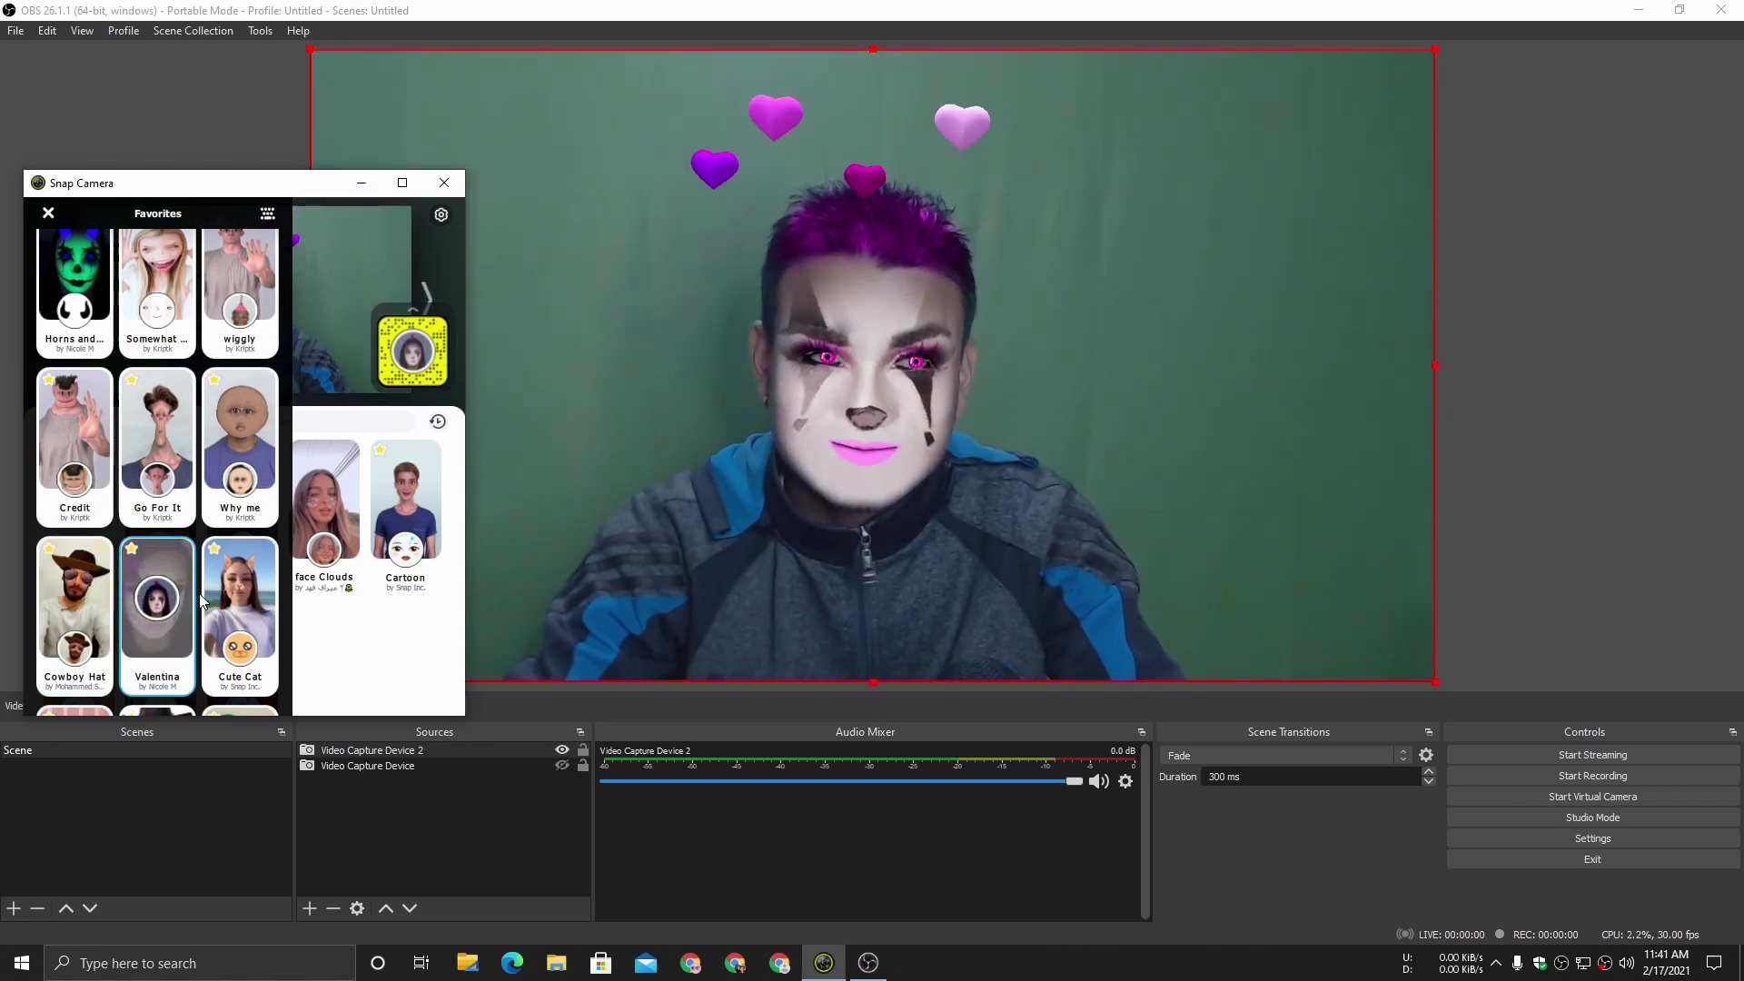
click(229, 601)
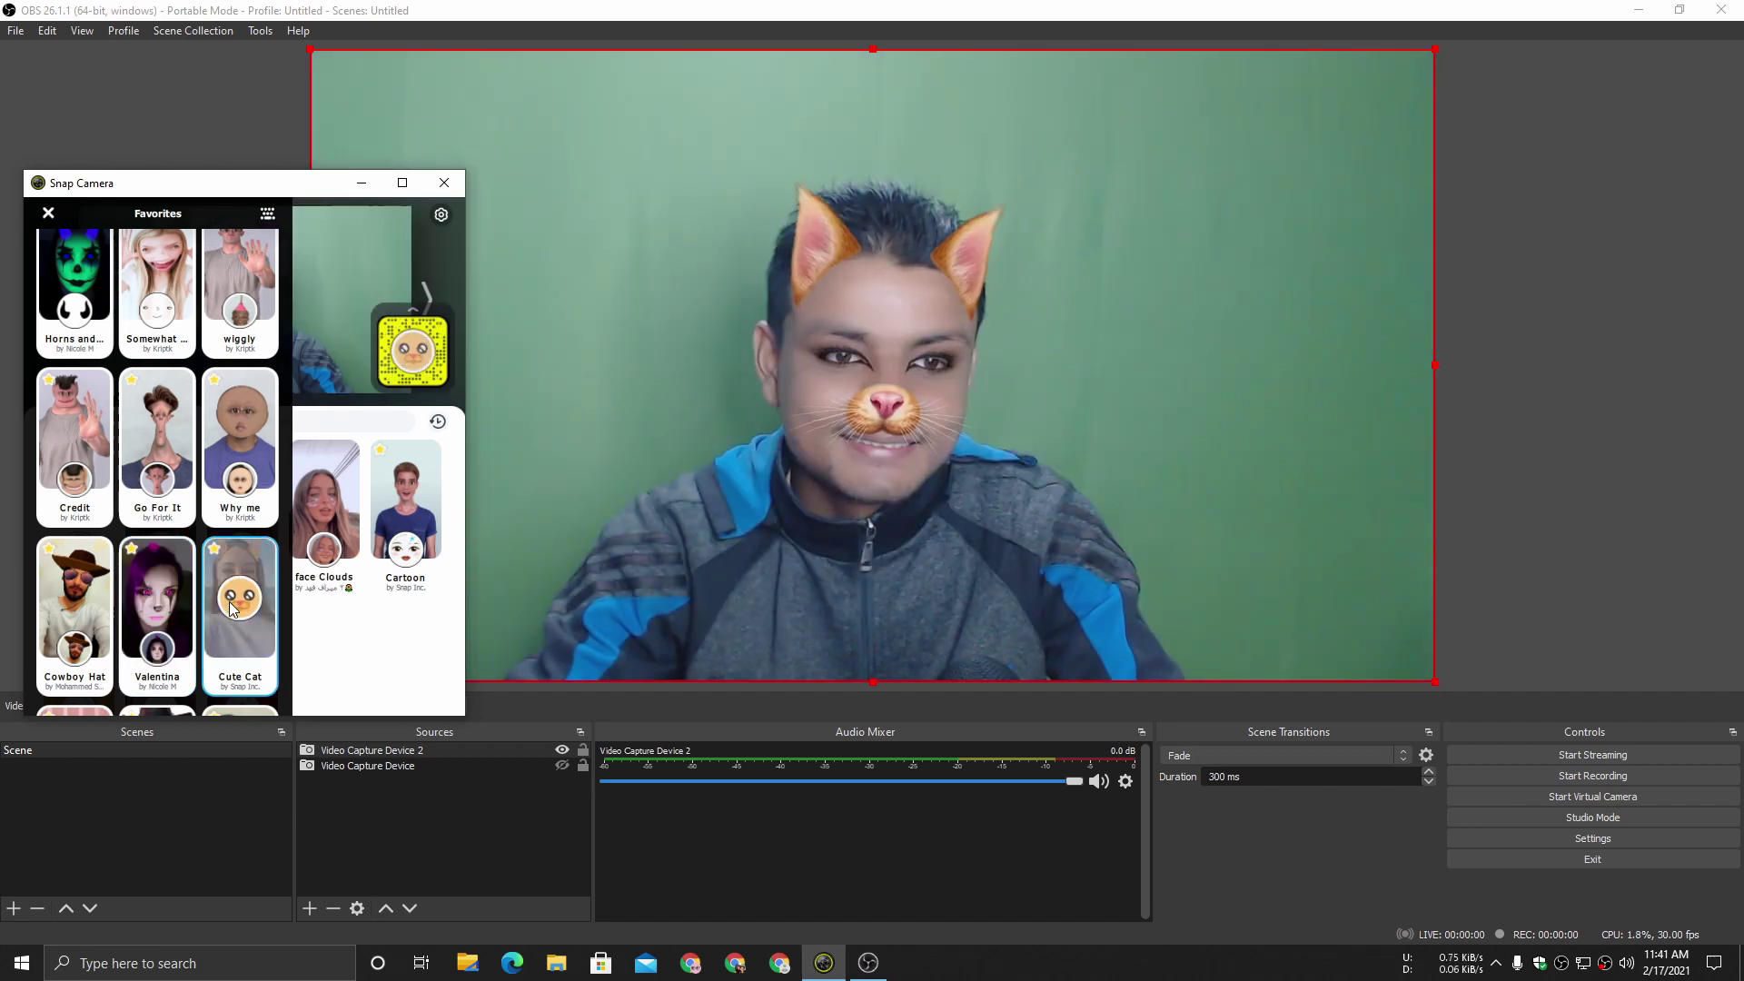
Step: Apply the Rancher, Pink Hairst... and Blue Vampi... lenses in turn from the favorites
scroll(231, 607, down, 2)
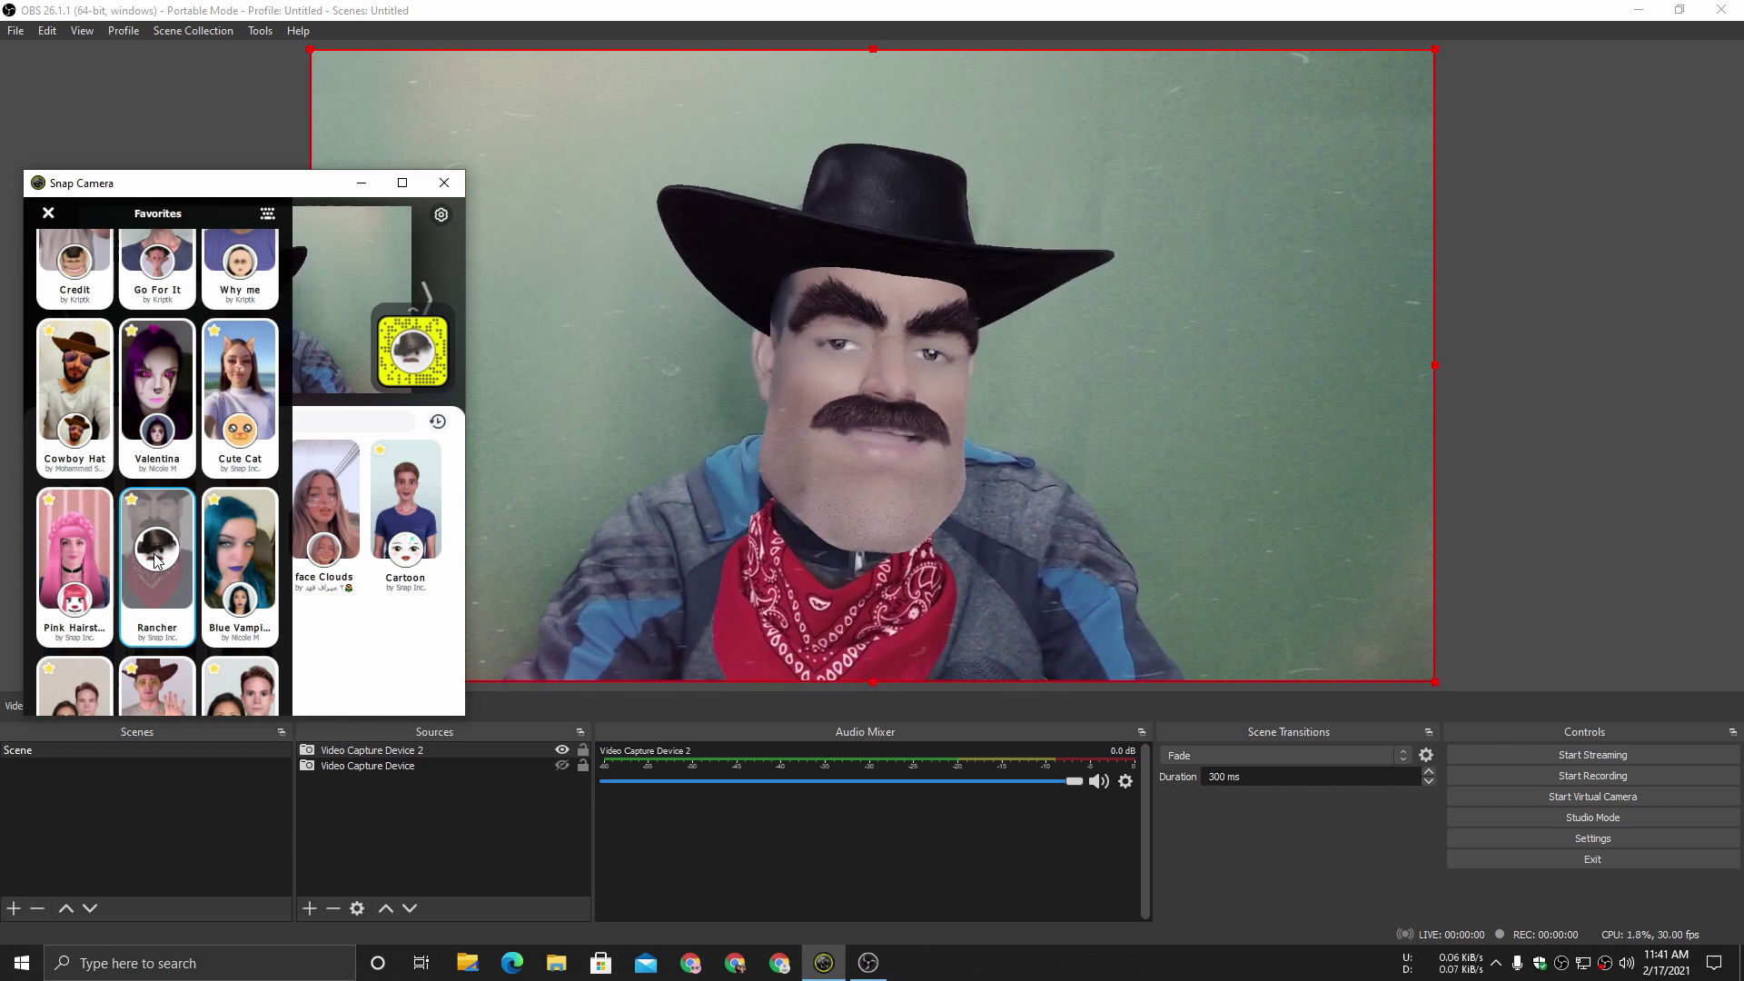
click(73, 554)
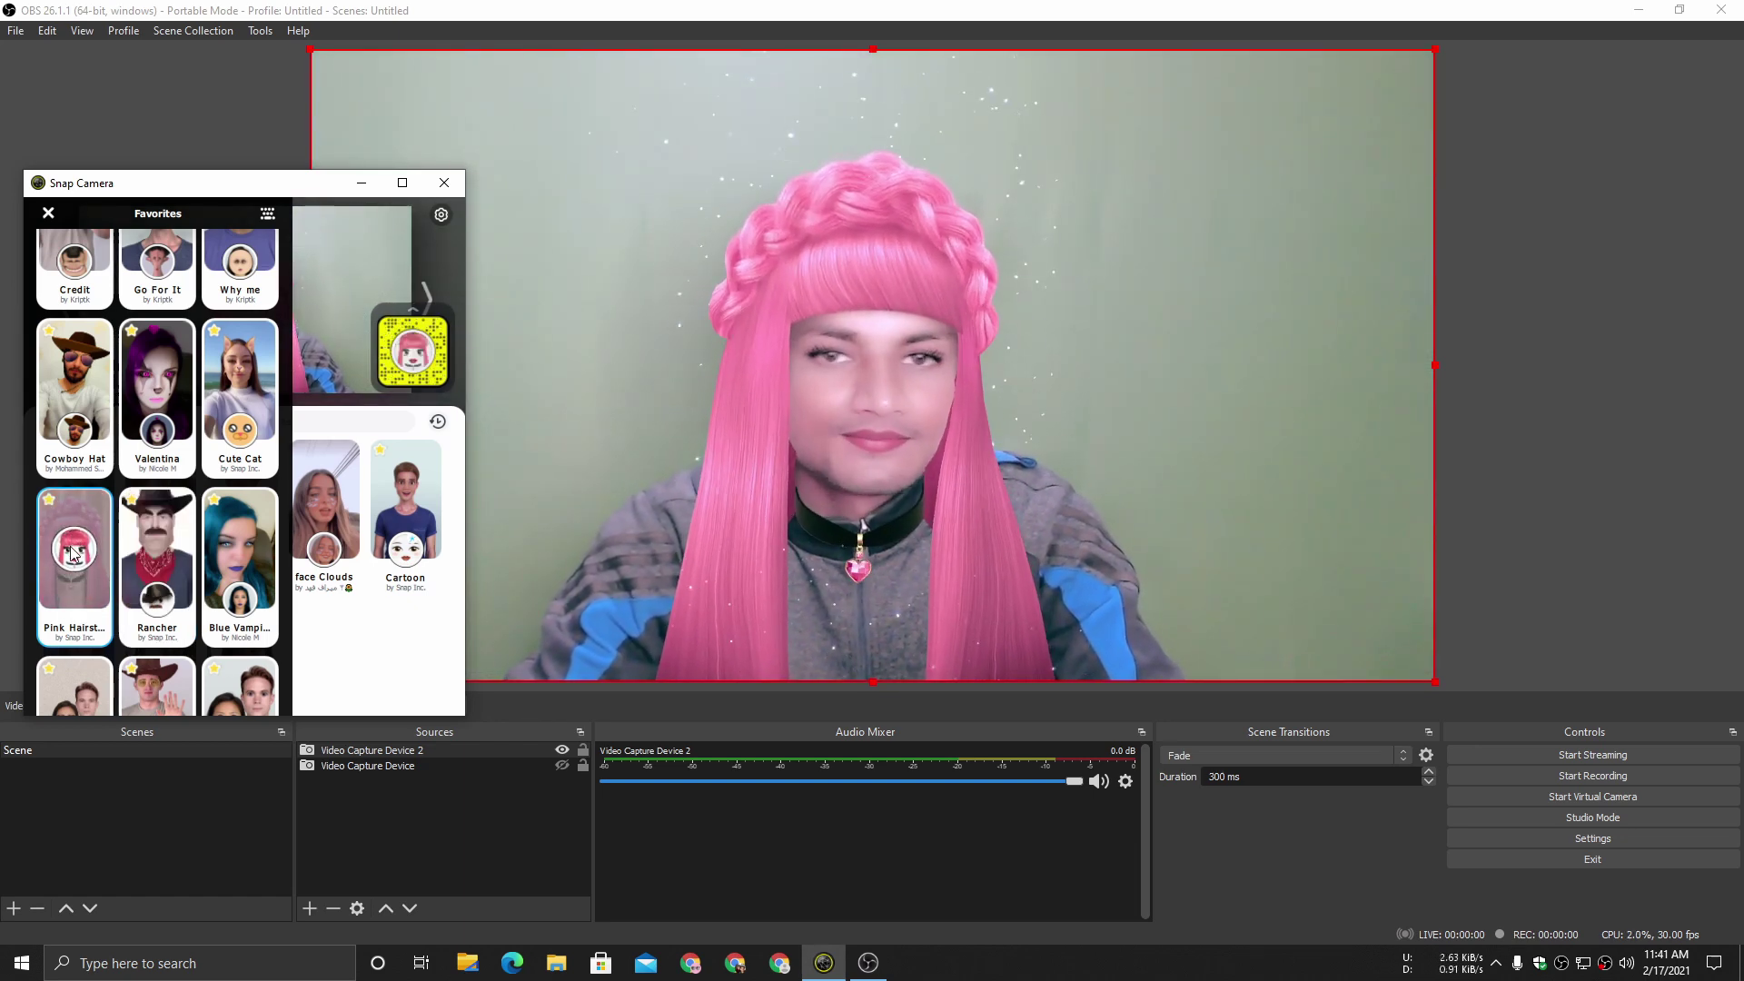
scroll(155, 545, down, 1)
click(218, 445)
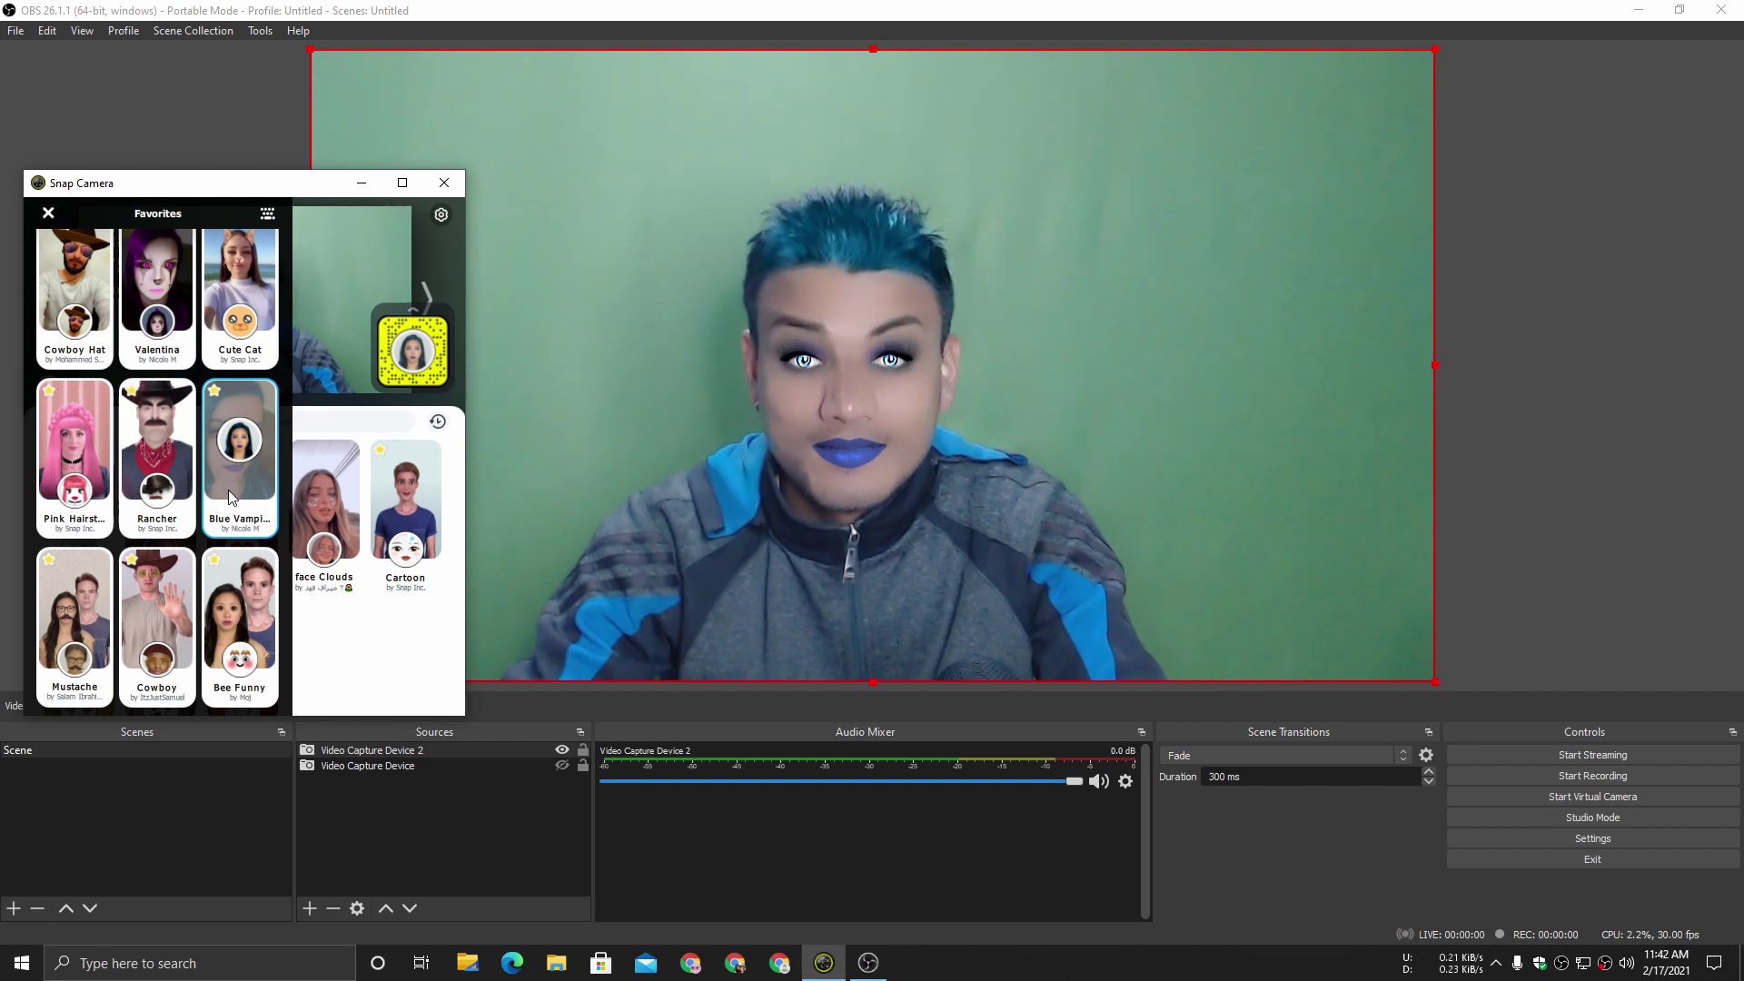
Step: Apply the Bee Funny, Cowboy and Mustache lenses in turn, and enlarge the Snap Camera window to full screen
click(215, 613)
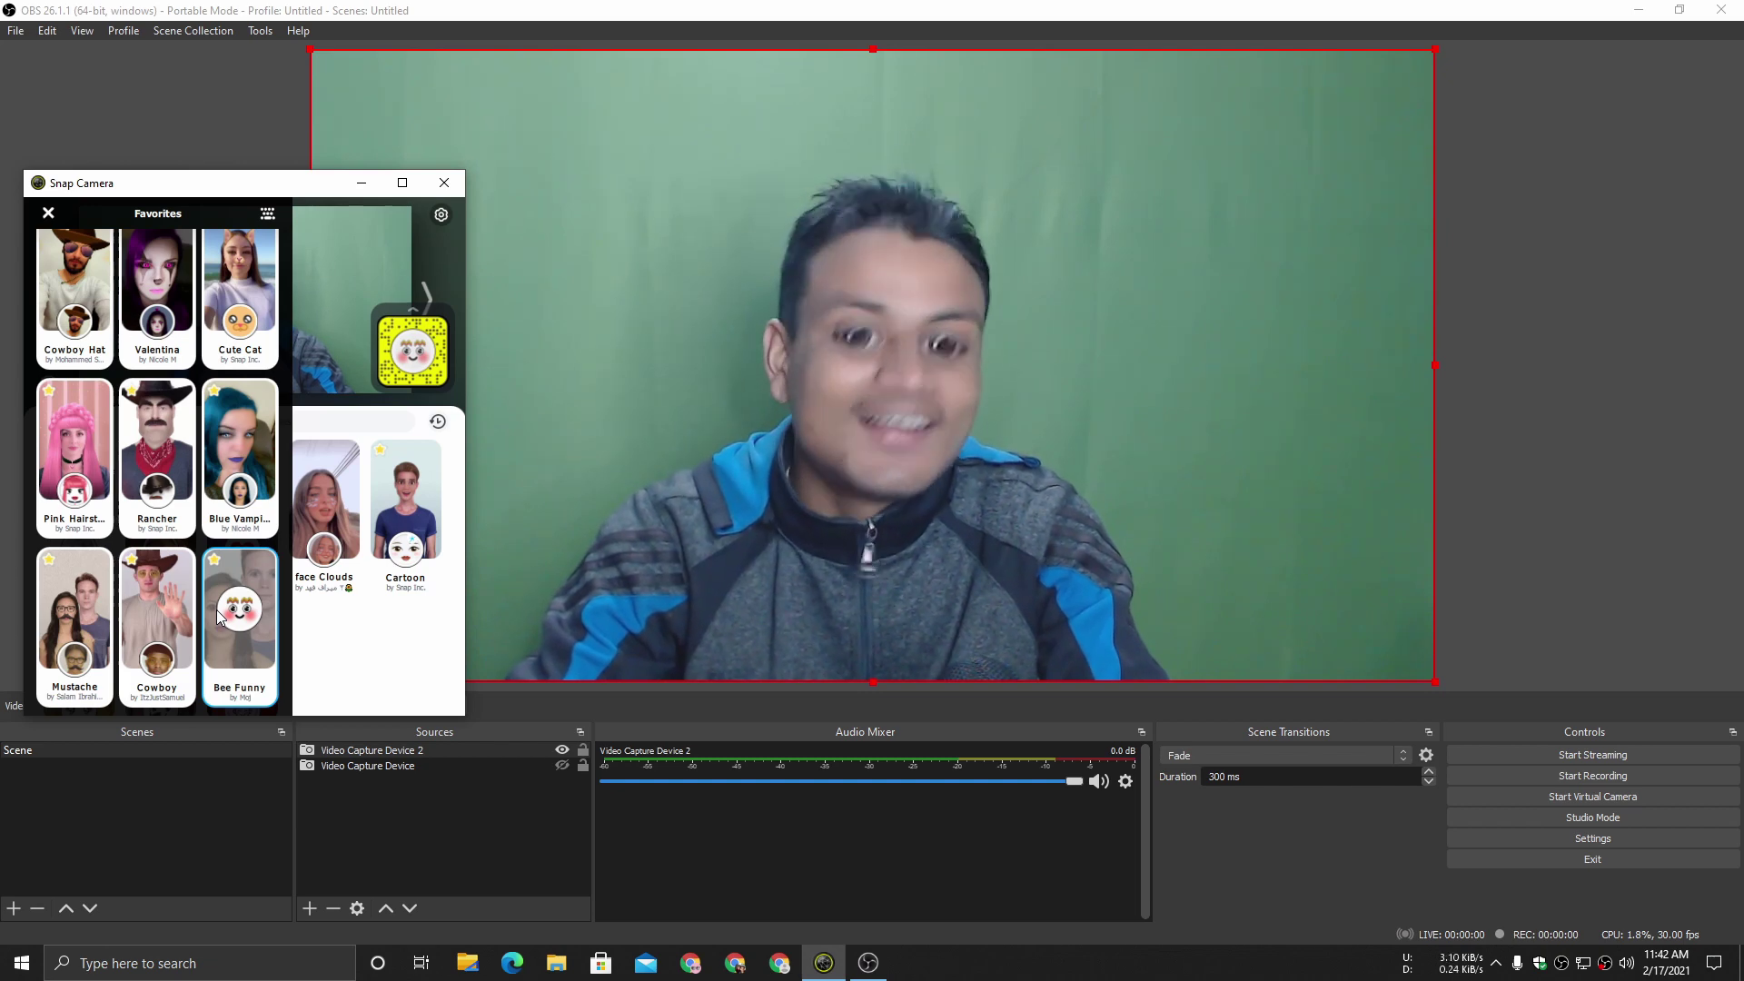
click(172, 606)
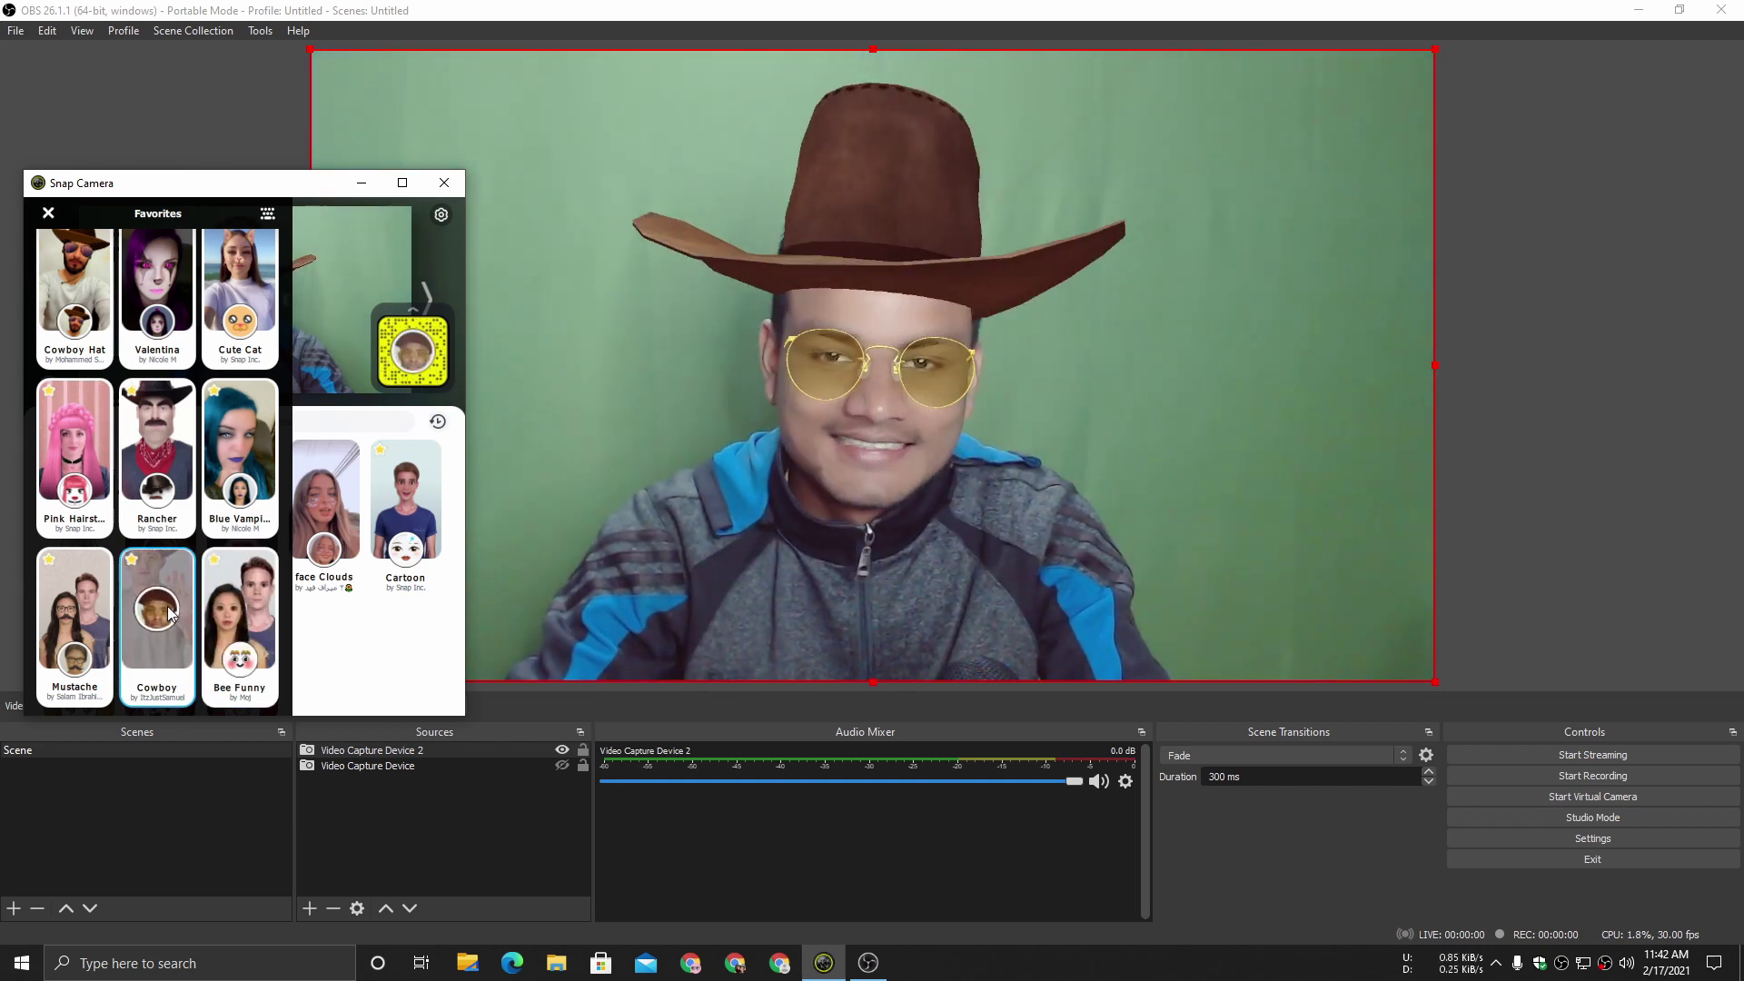
click(80, 625)
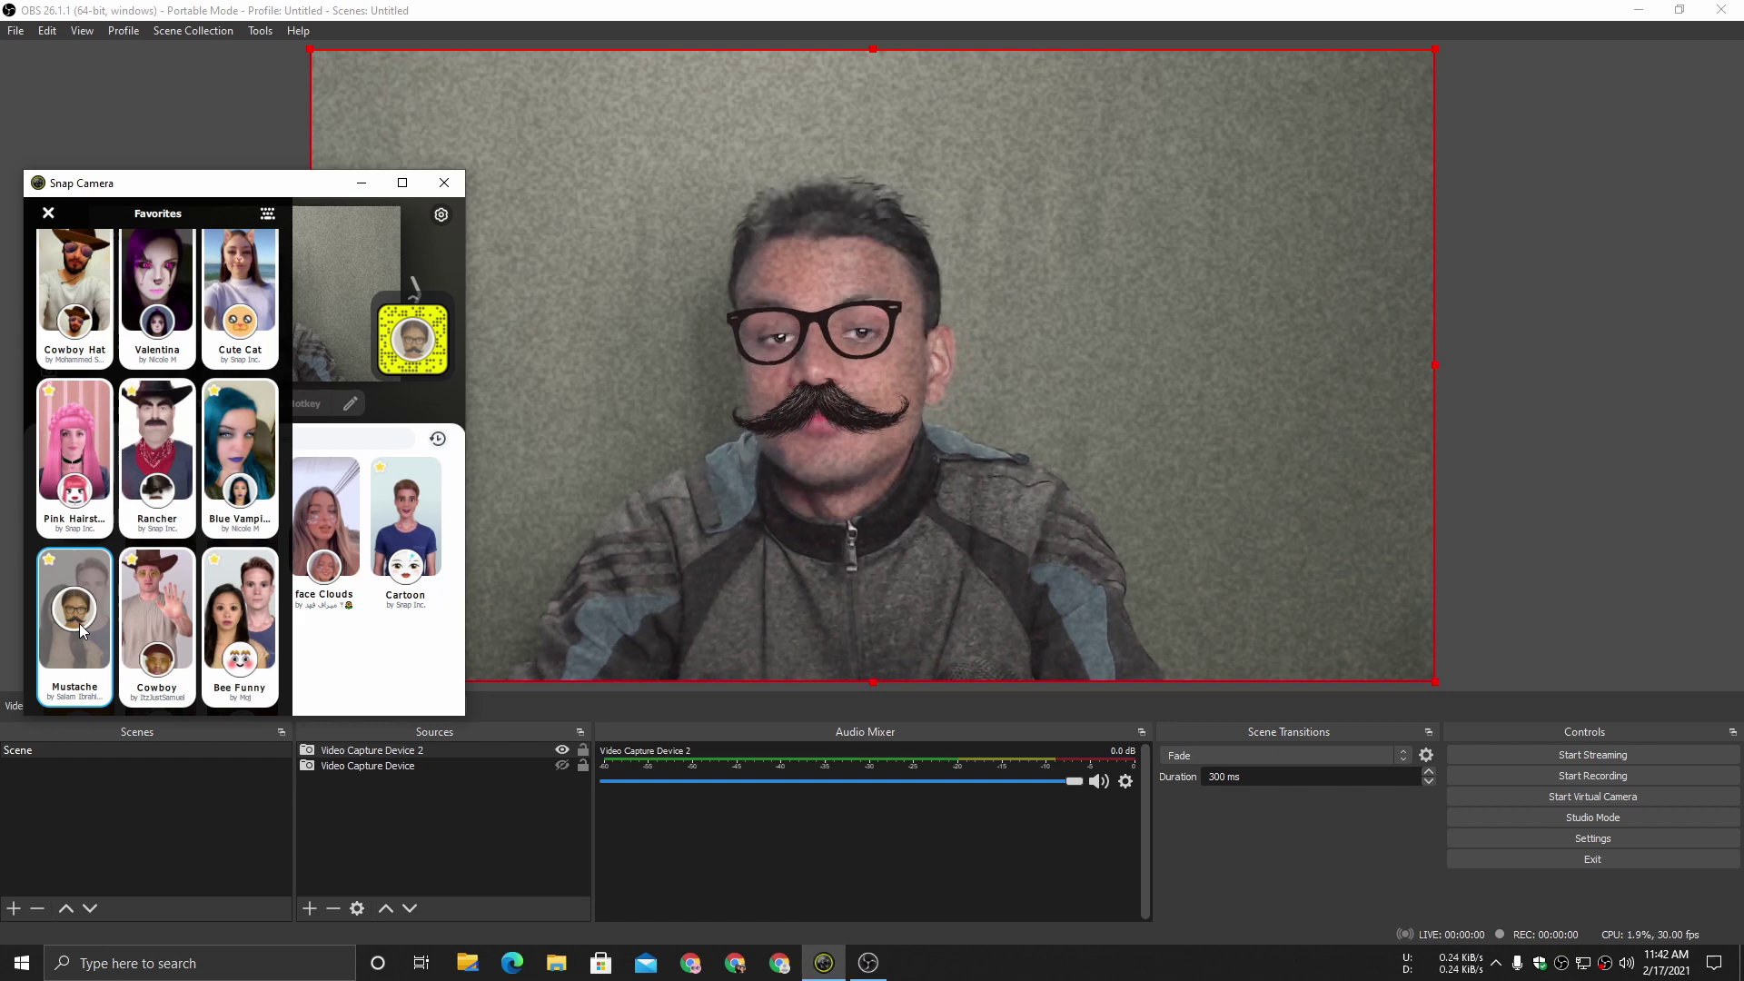
scroll(142, 570, up, 1)
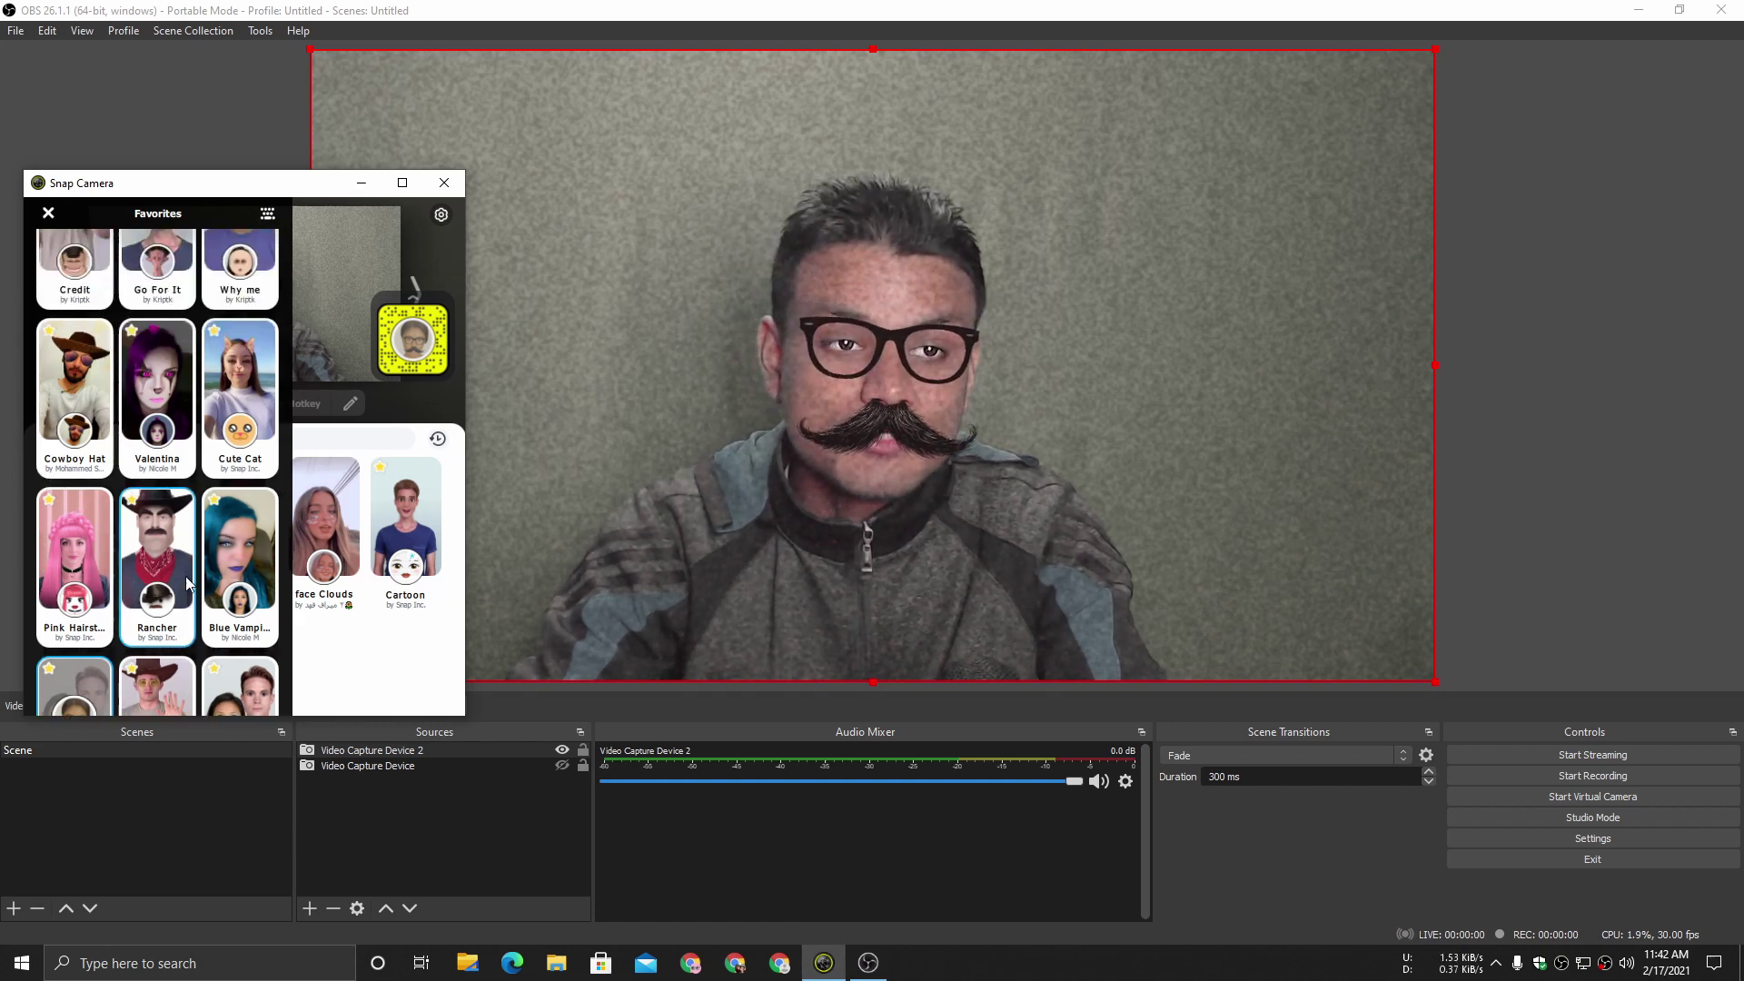
click(402, 182)
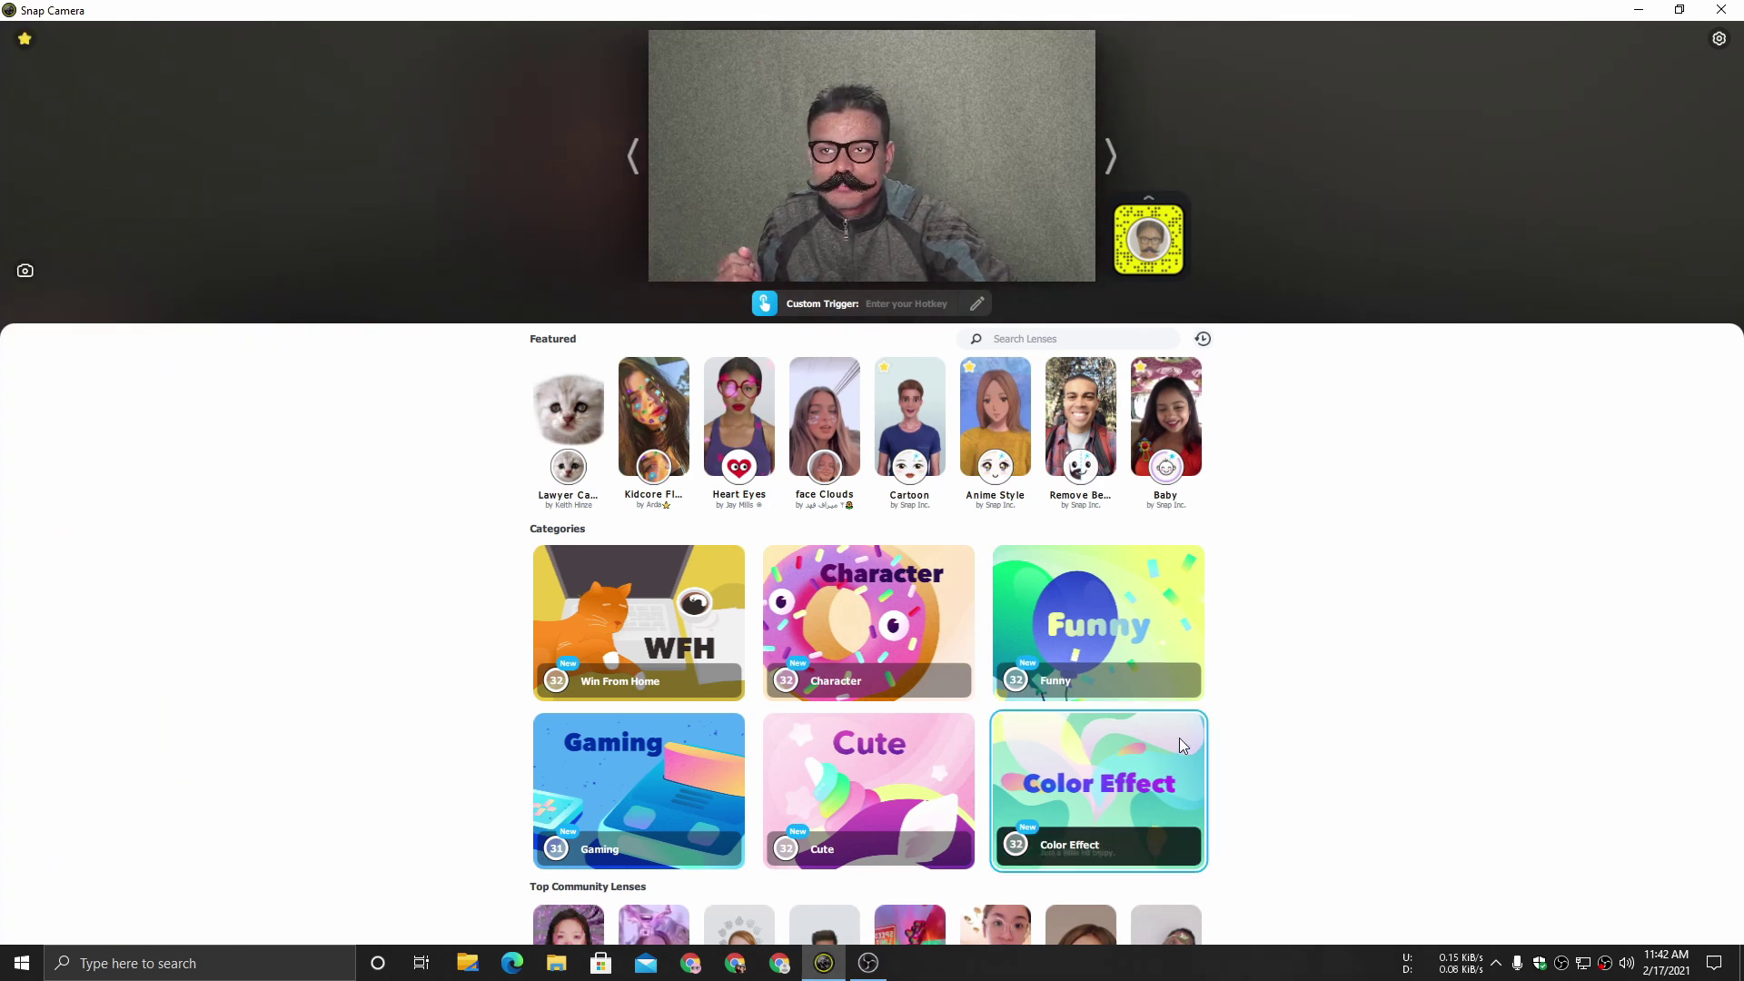
Step: Open the Win From Home lens category and apply the Hoodie lens followed by the Clouds lens
scroll(912, 675, down, 2)
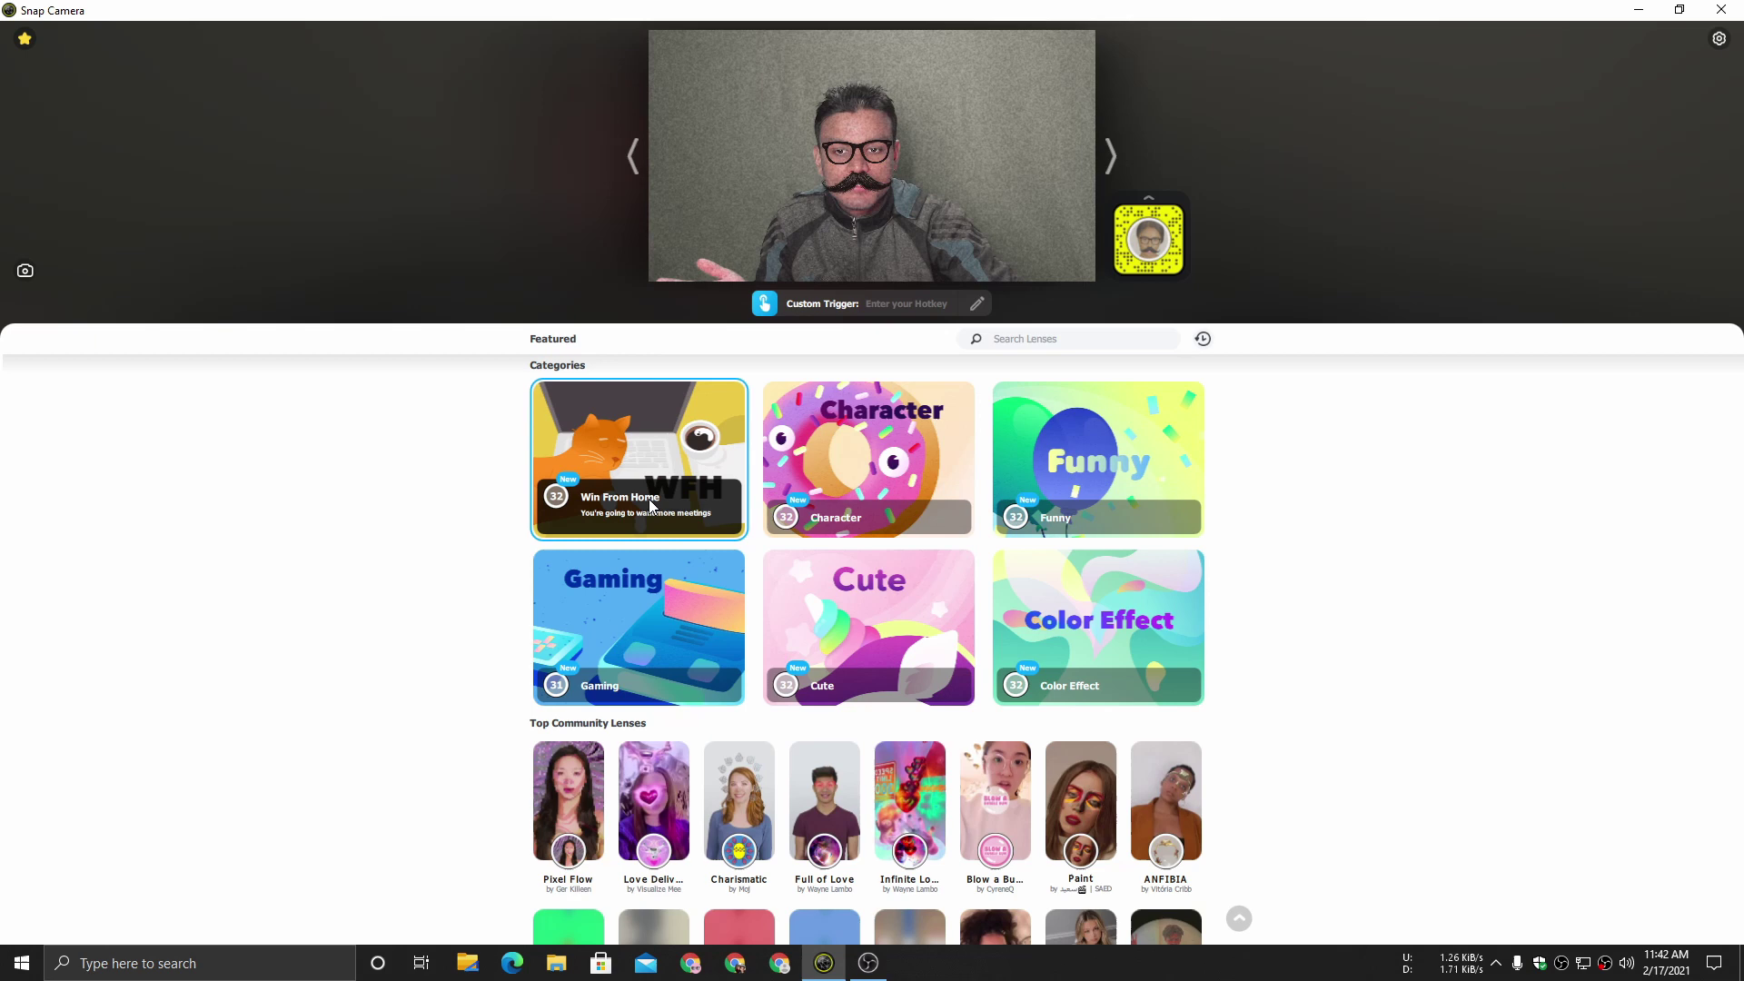
click(650, 506)
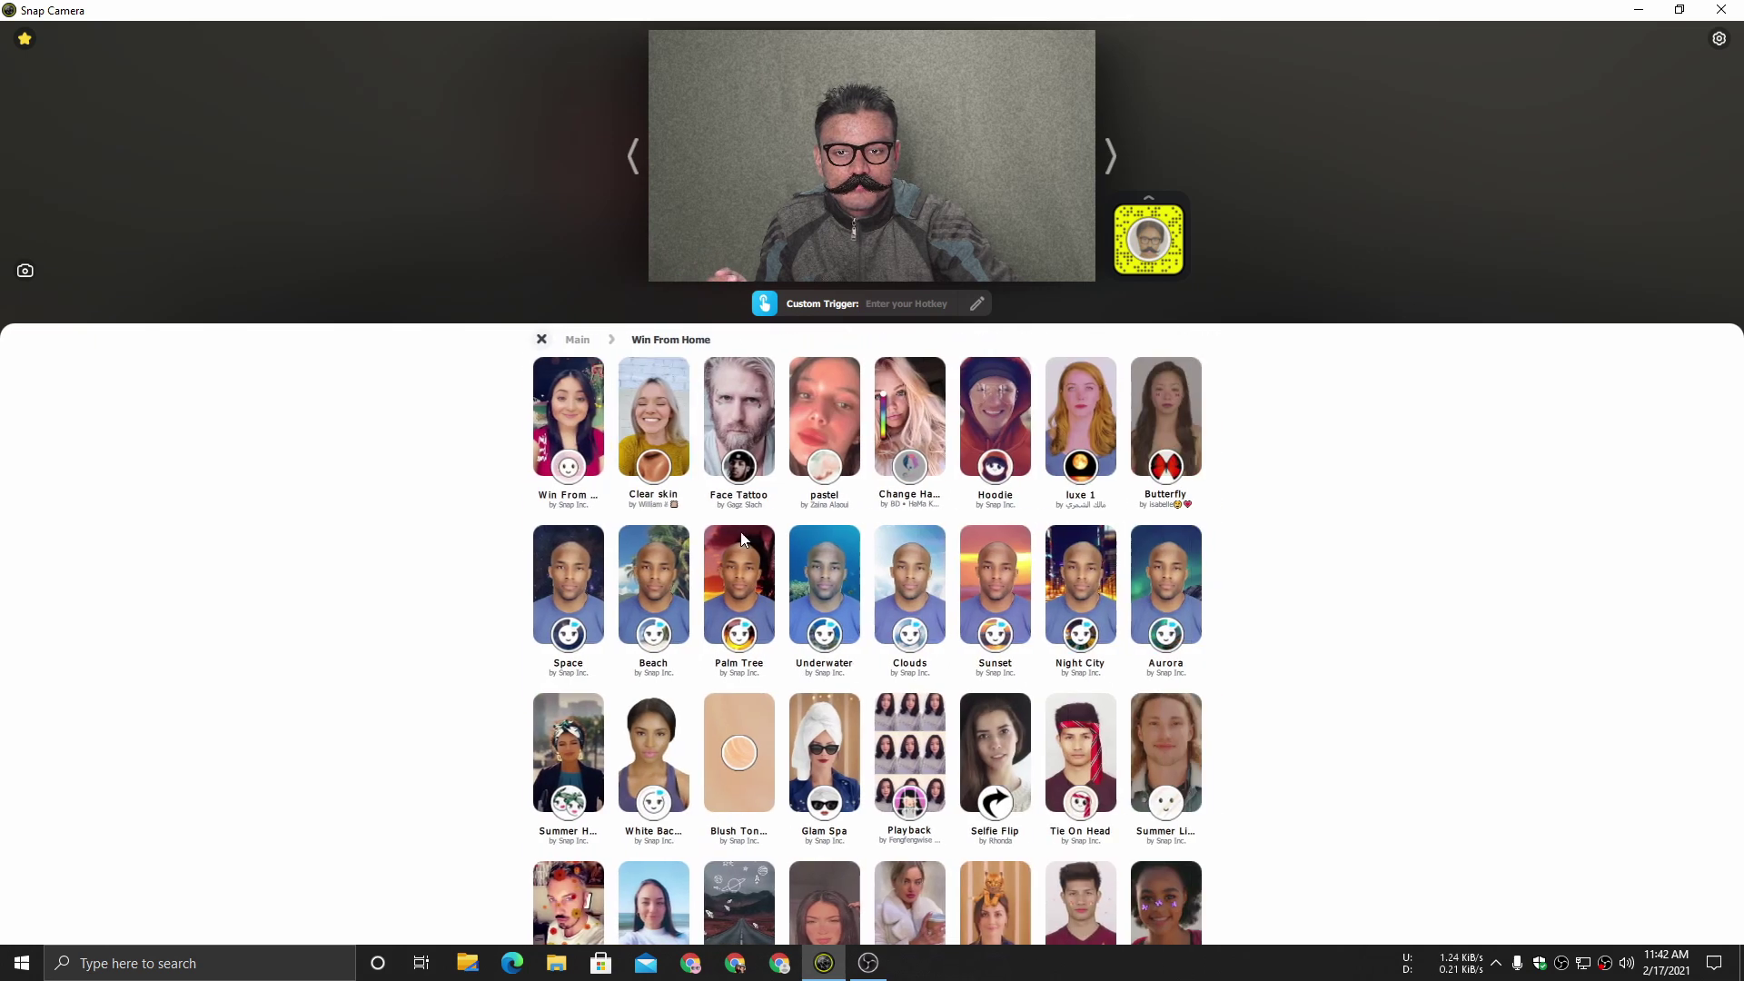
click(984, 437)
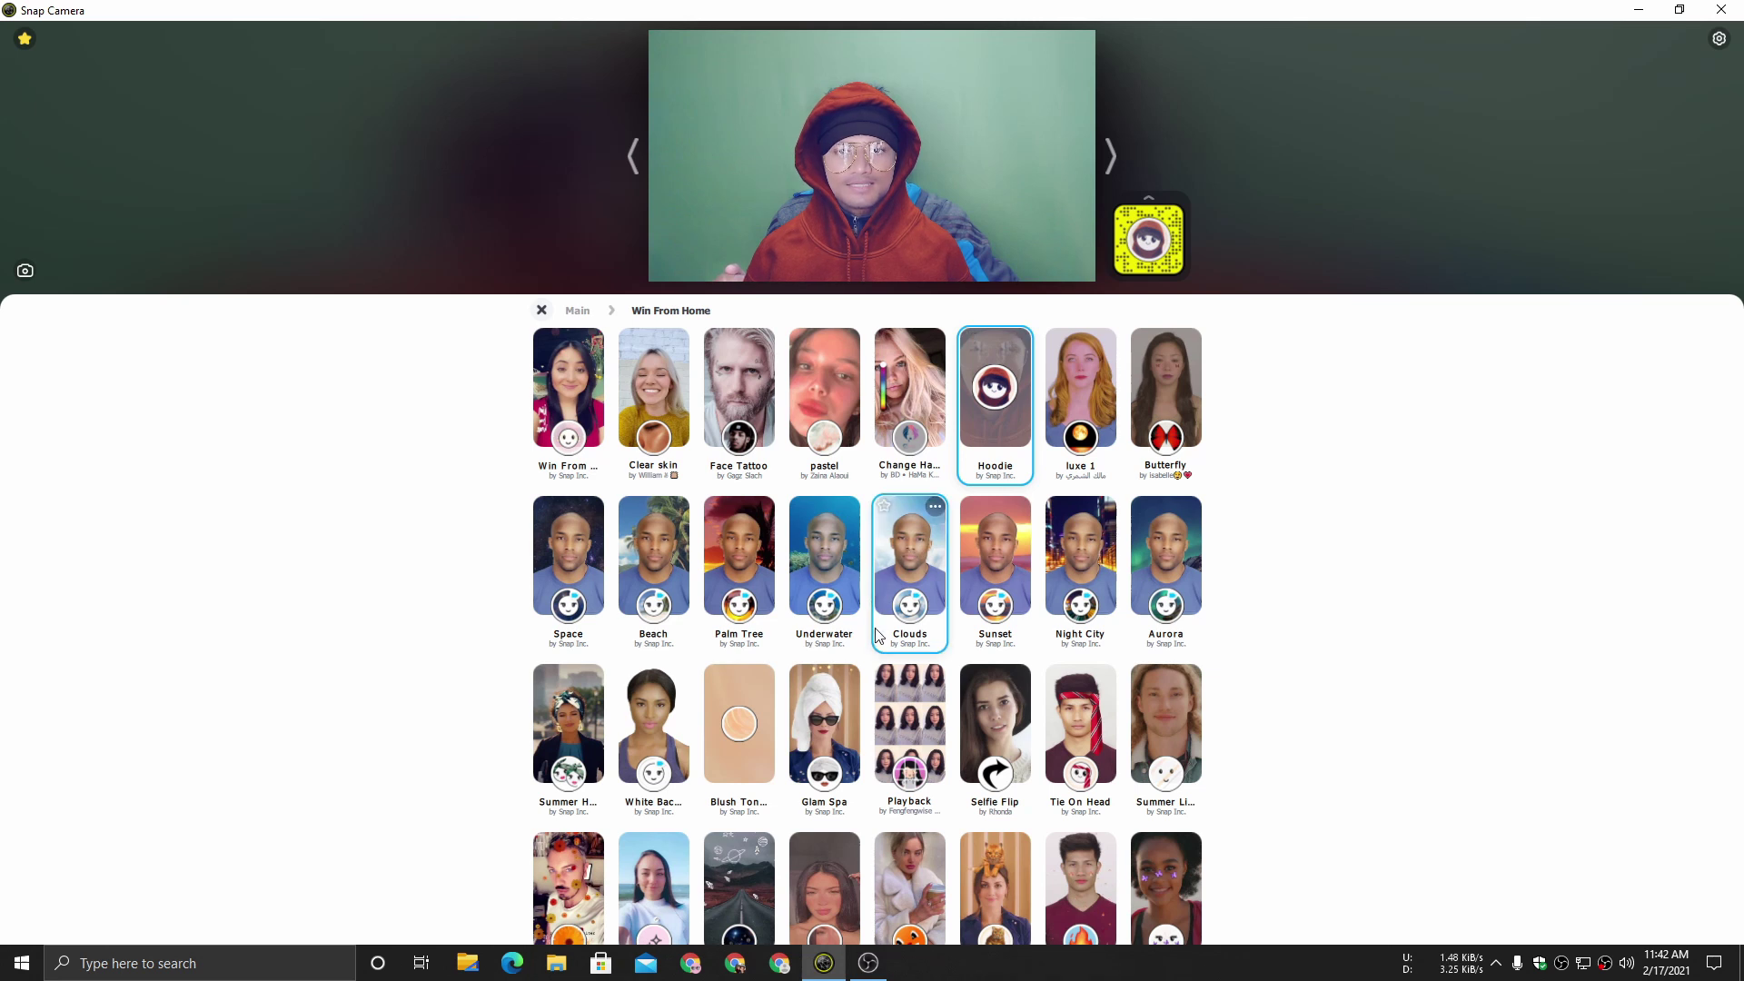
click(898, 590)
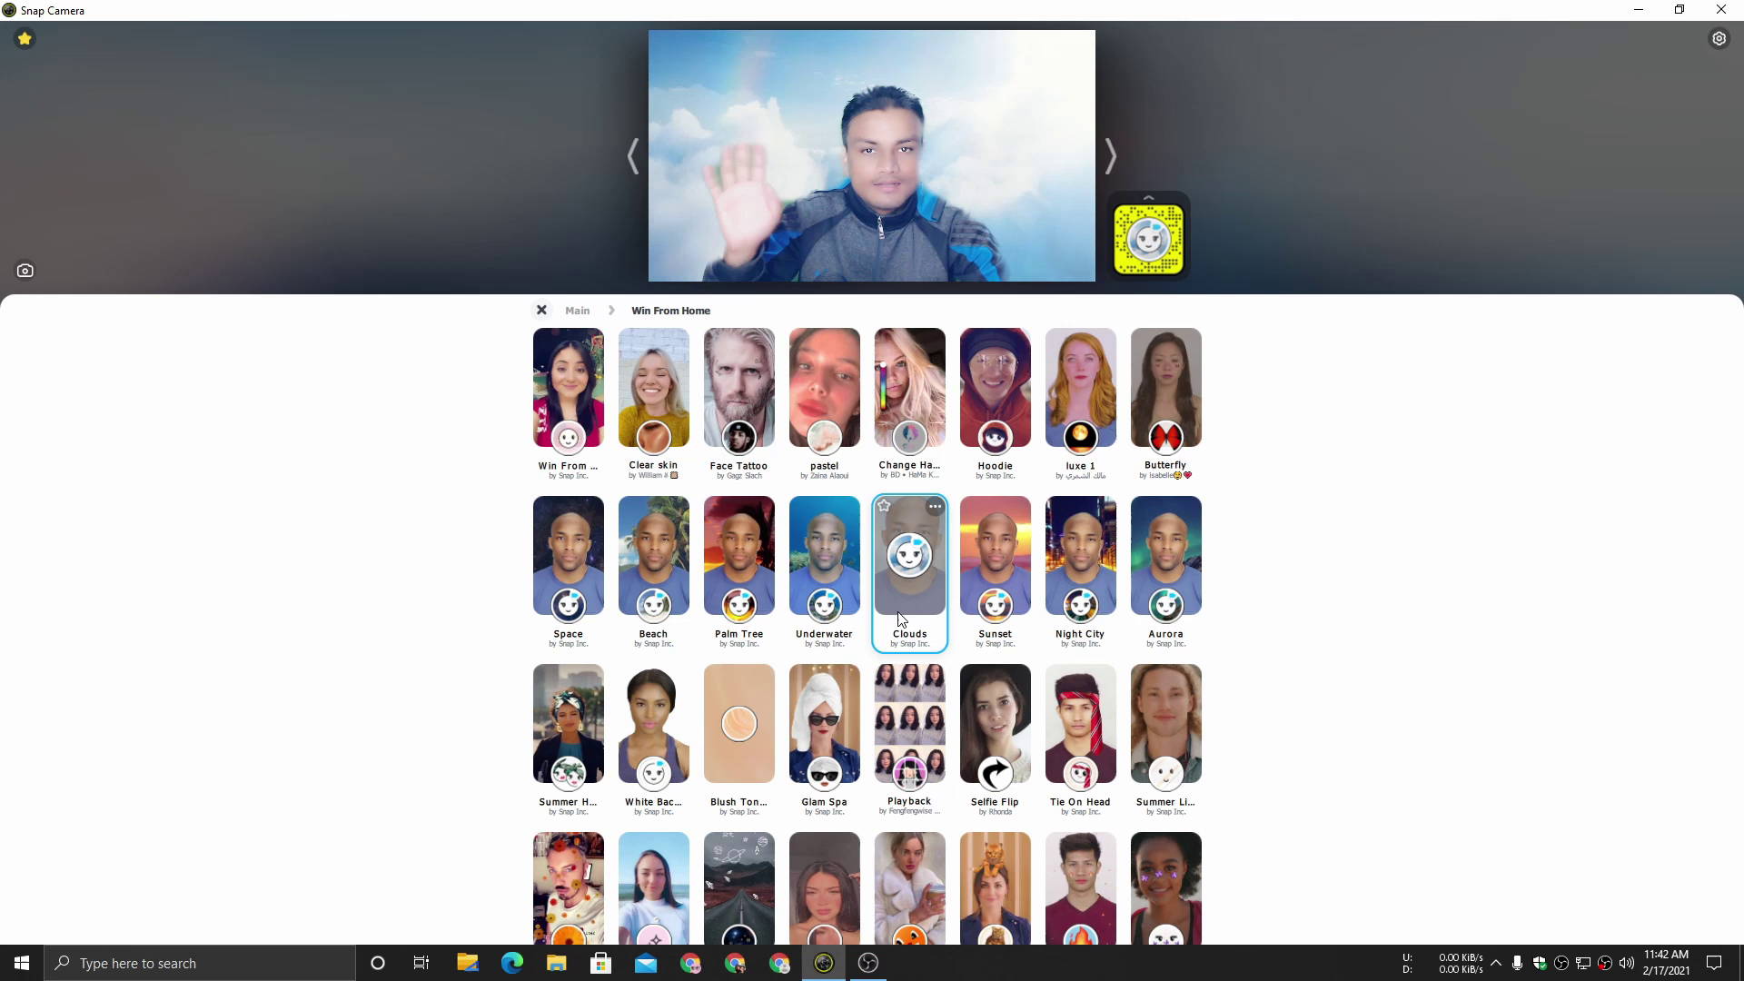
Step: Apply the Glam Spa and sunkissed ... lenses in turn from the Win From Home category
scroll(777, 761, down, 1)
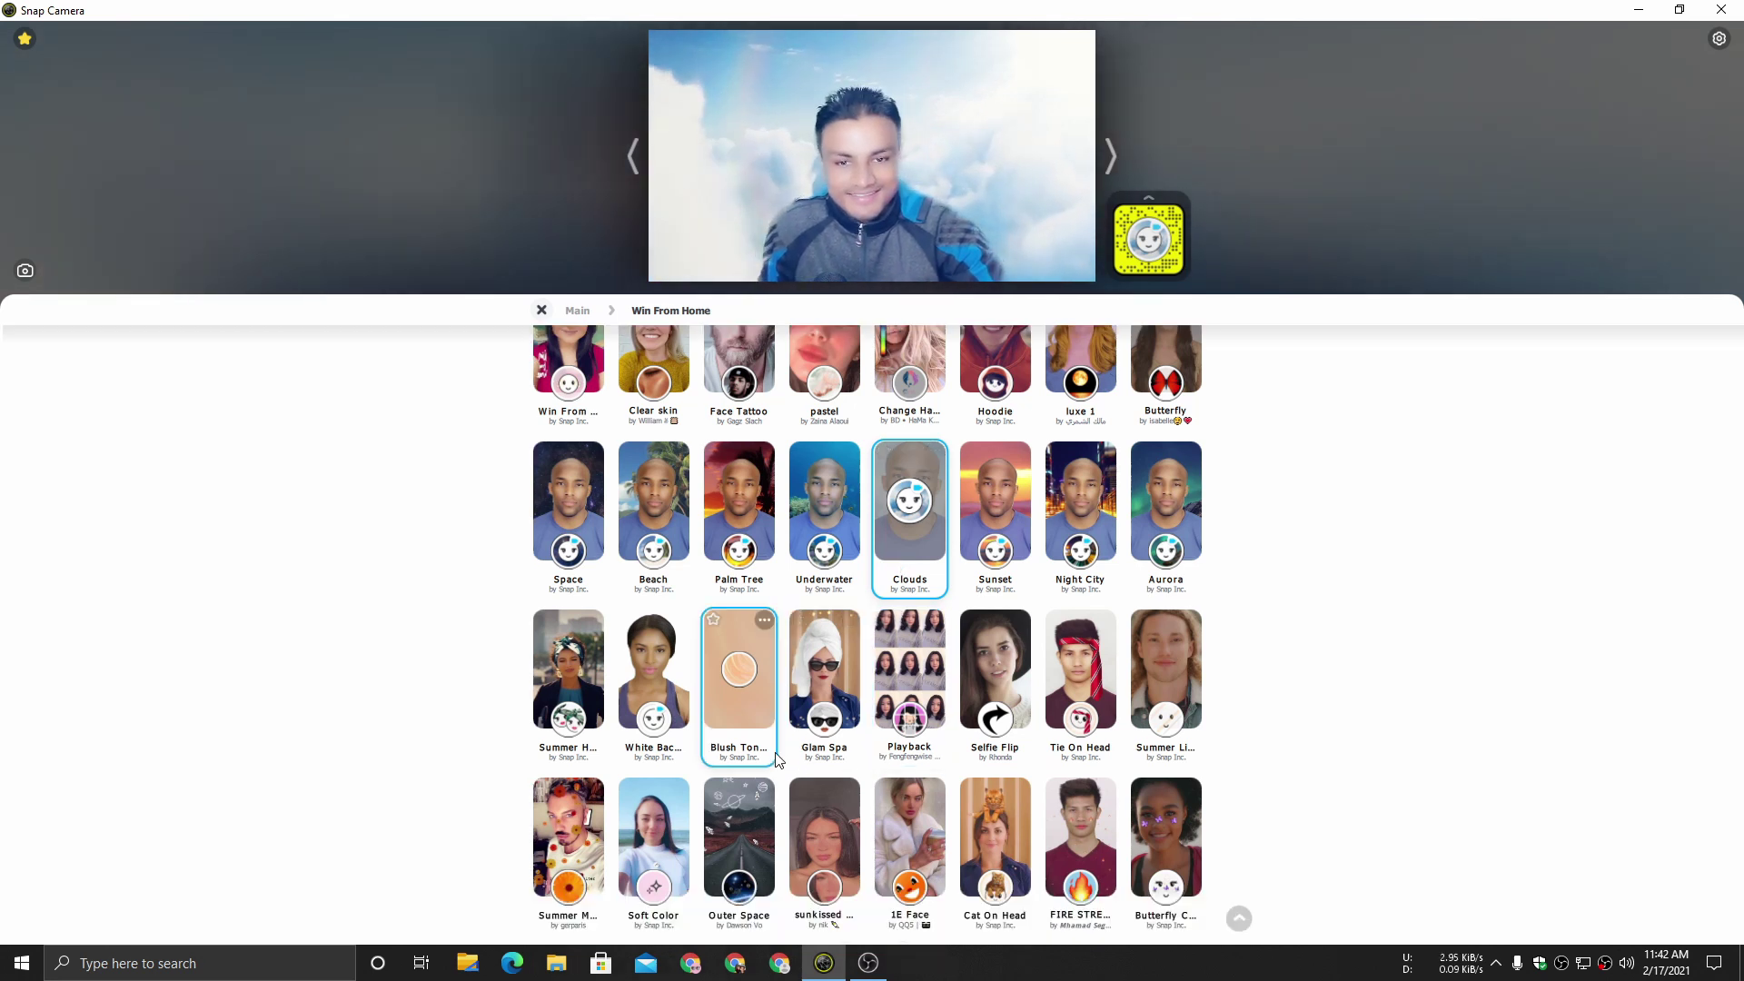
click(819, 683)
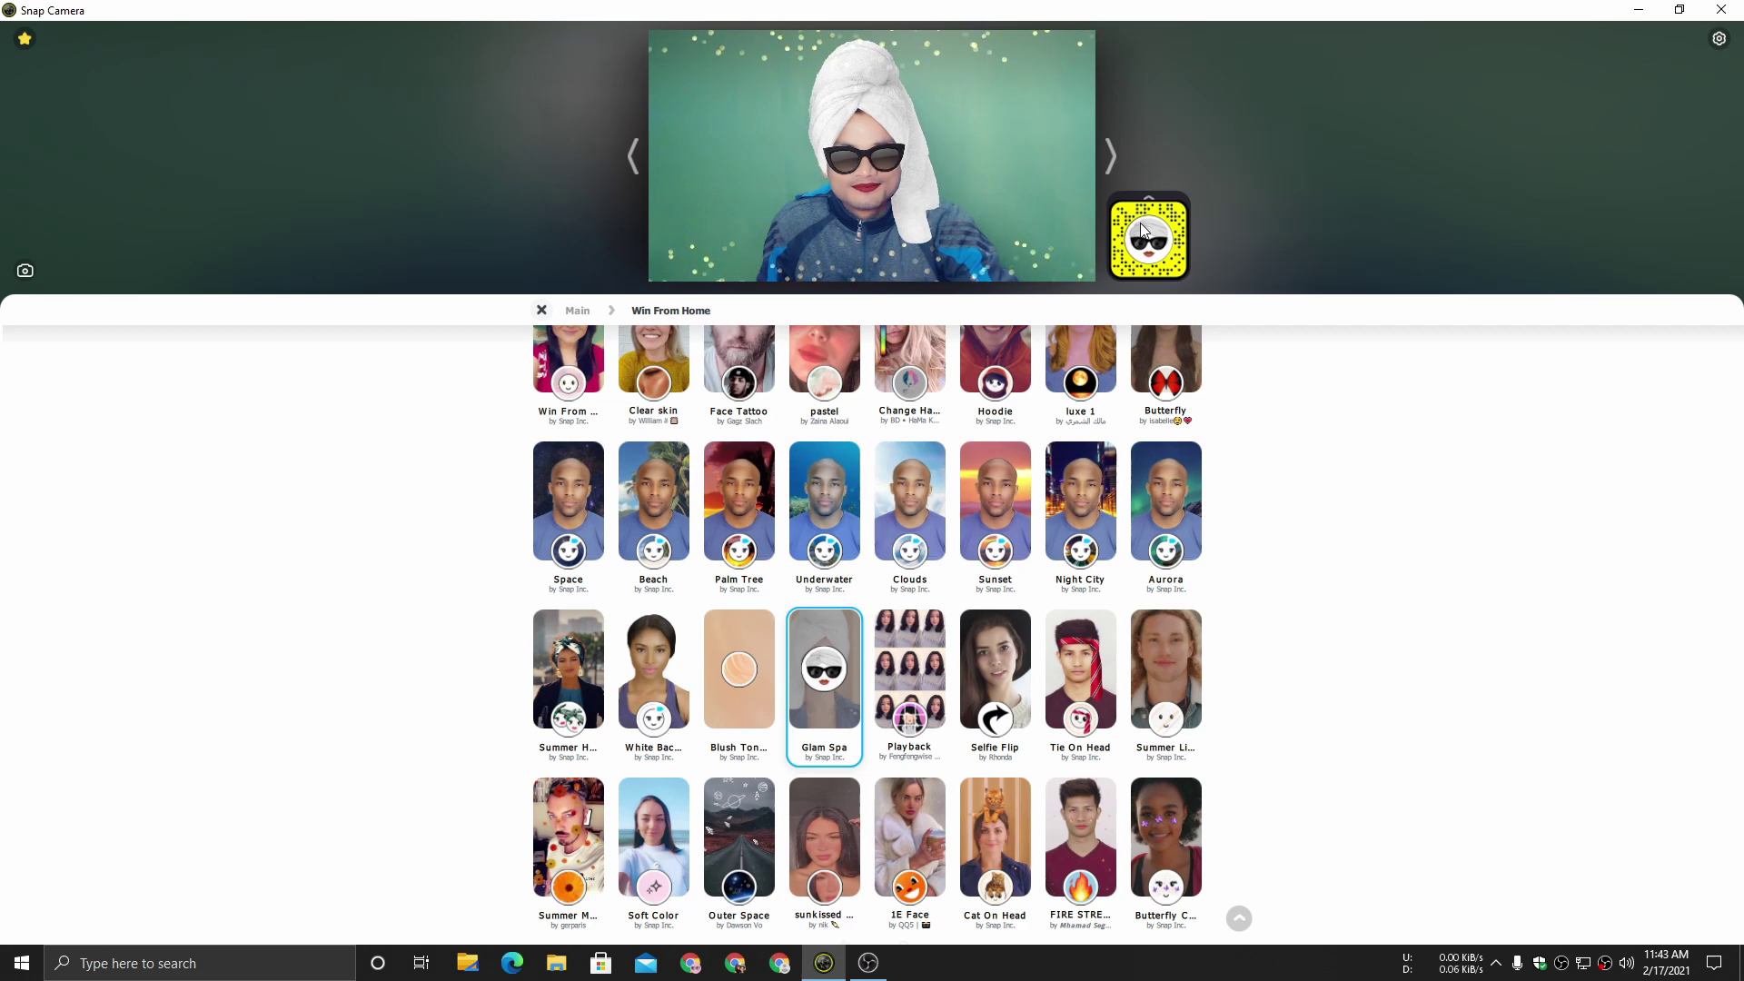
scroll(824, 726, down, 2)
click(824, 738)
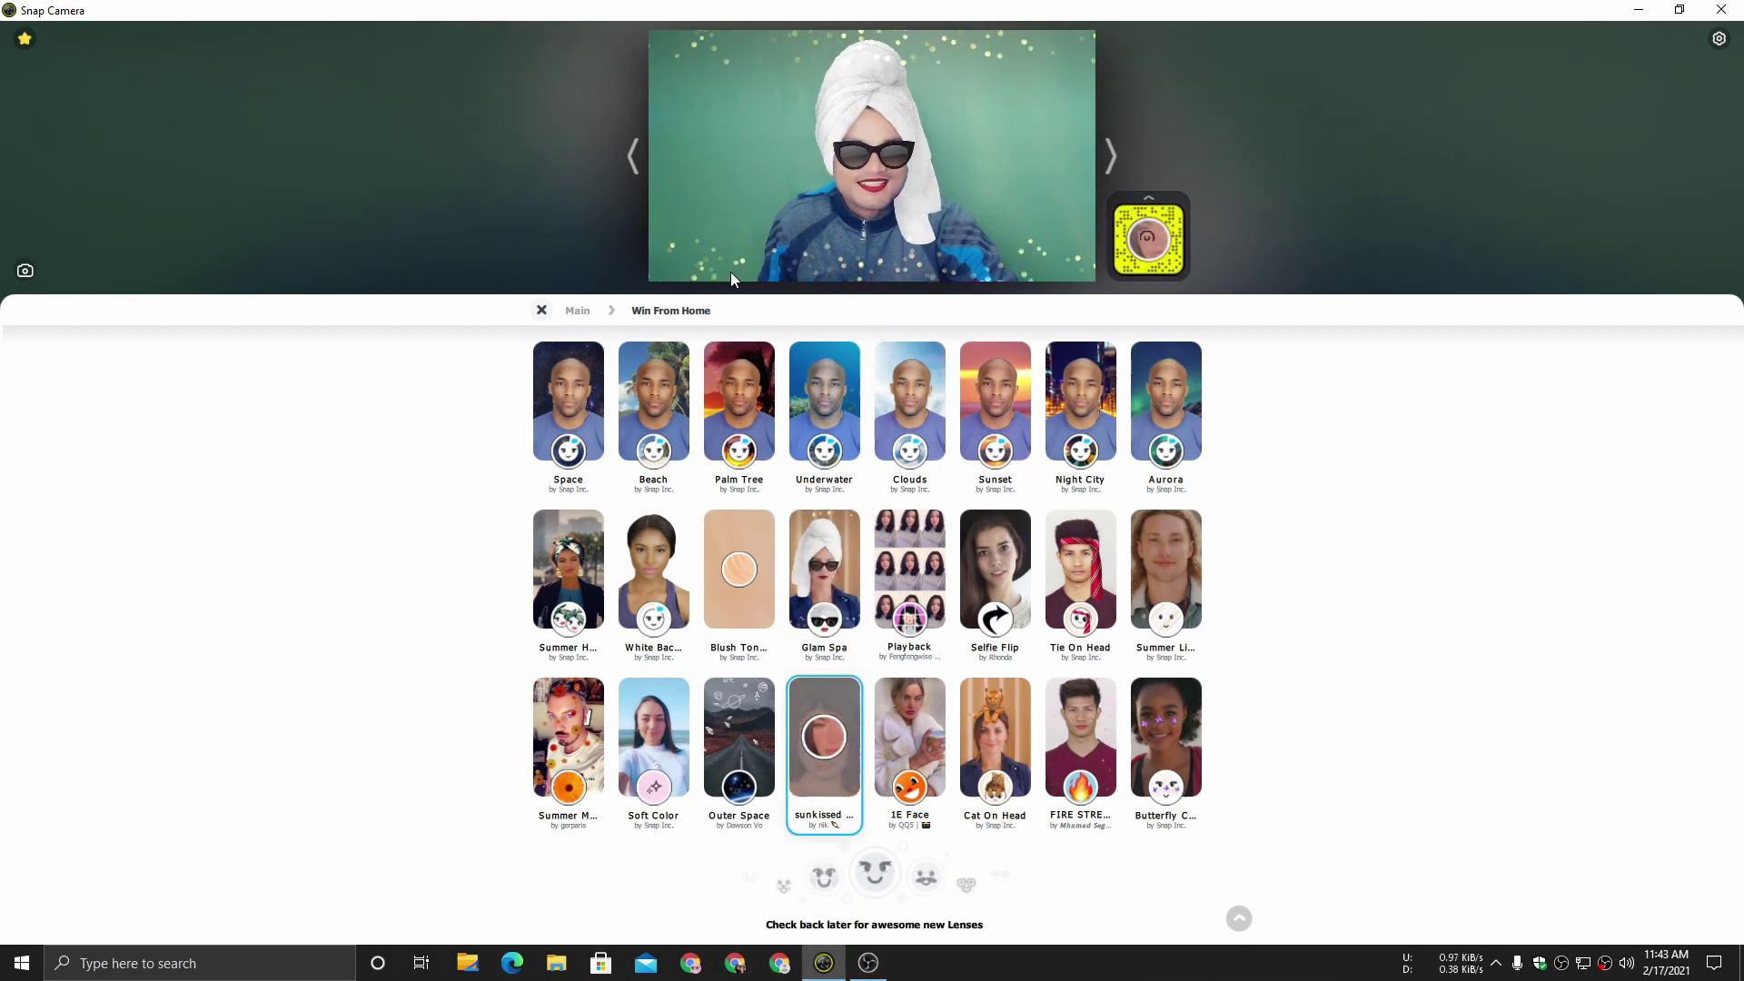
Step: Leave the Win From Home category, open the Funny category and apply the Shrinky Di... lens
click(542, 311)
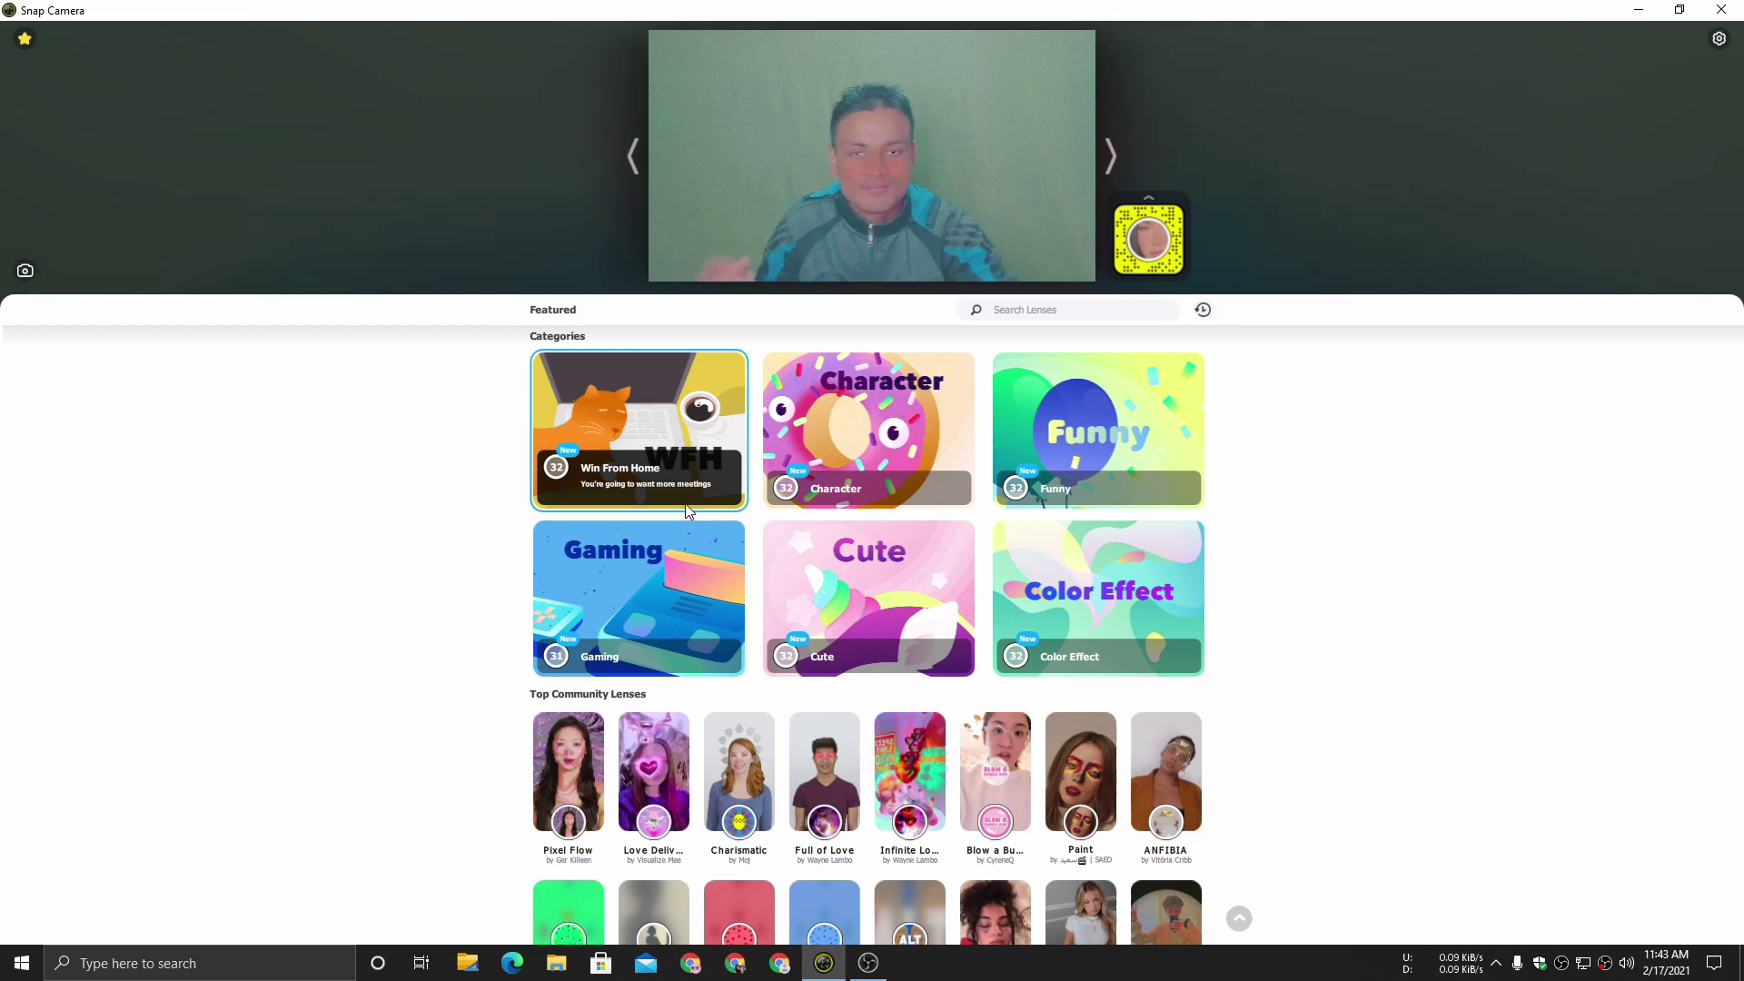
scroll(999, 537, down, 2)
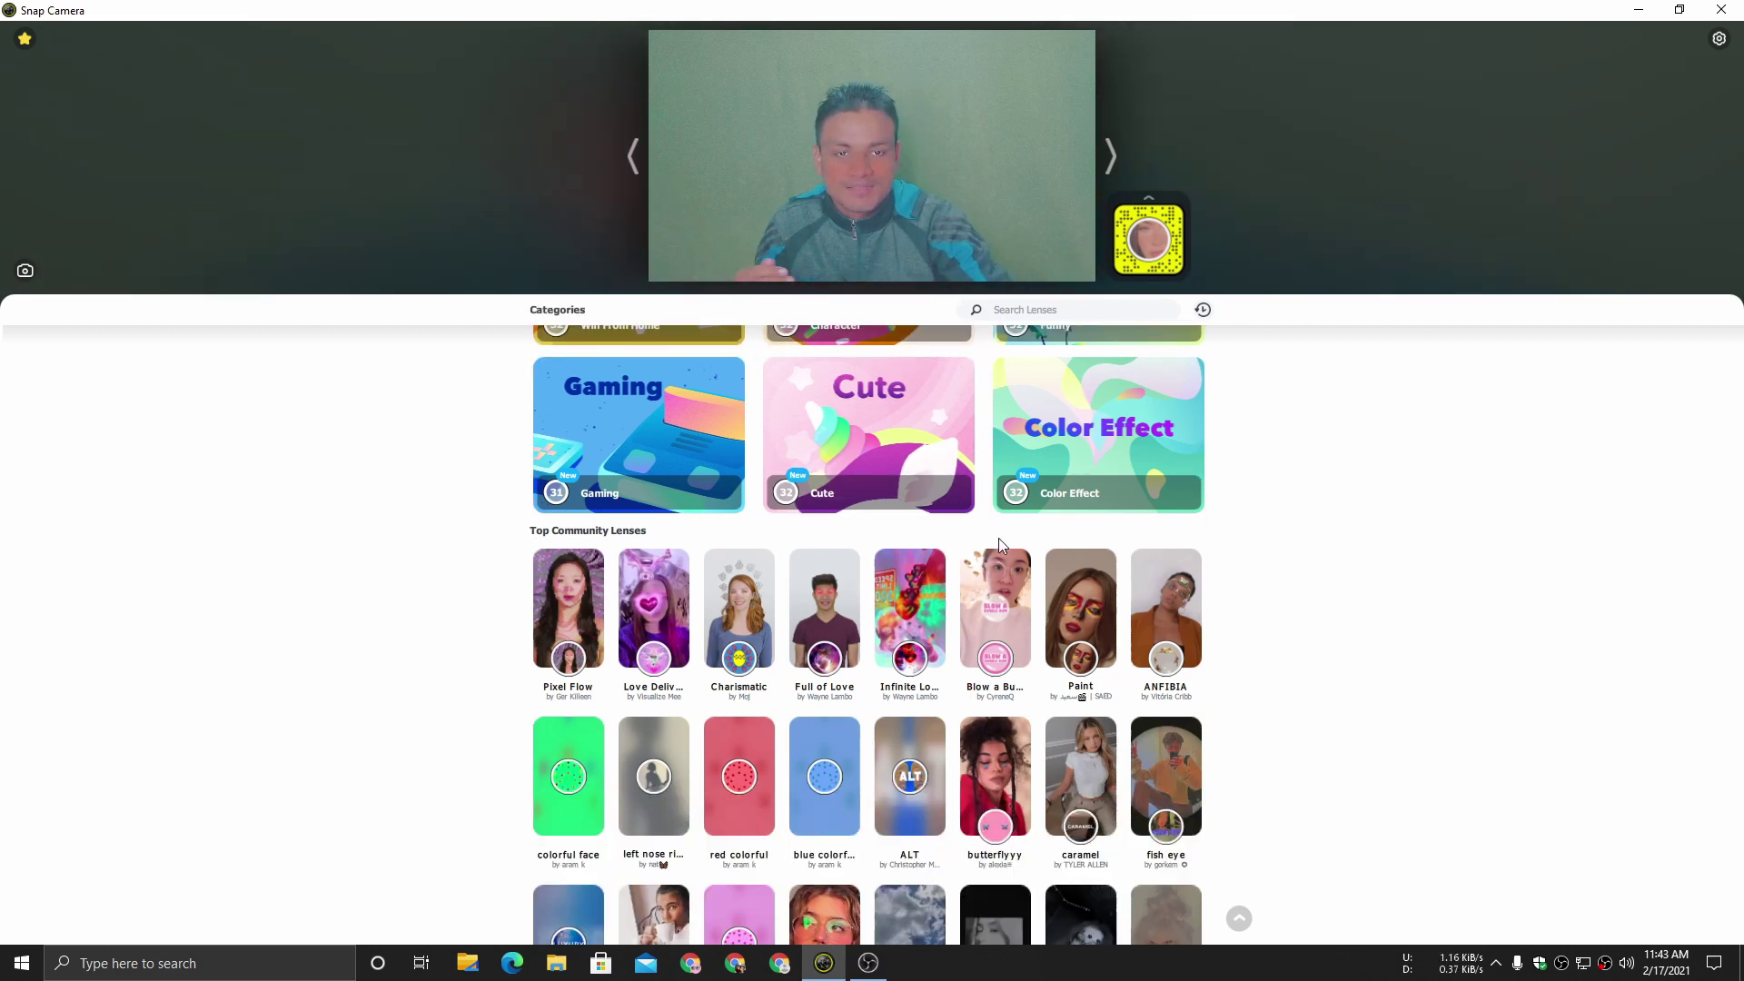
scroll(1093, 482, up, 1)
scroll(1092, 482, up, 2)
click(1110, 439)
click(986, 403)
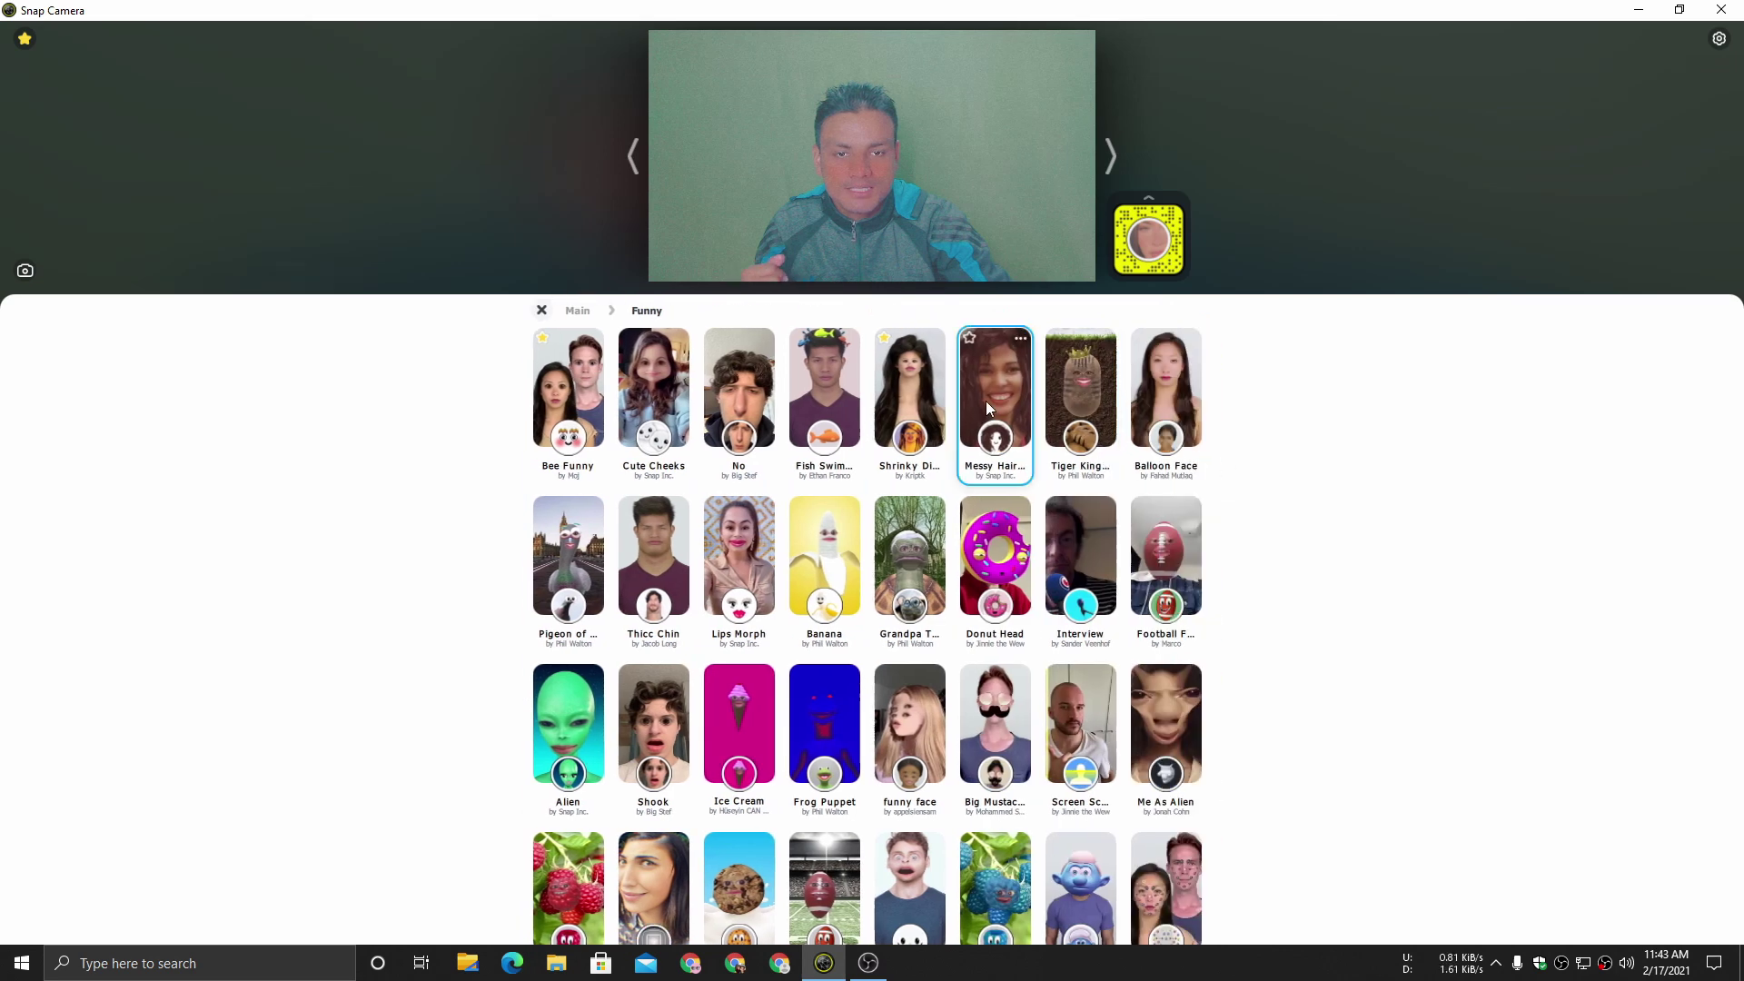
click(886, 418)
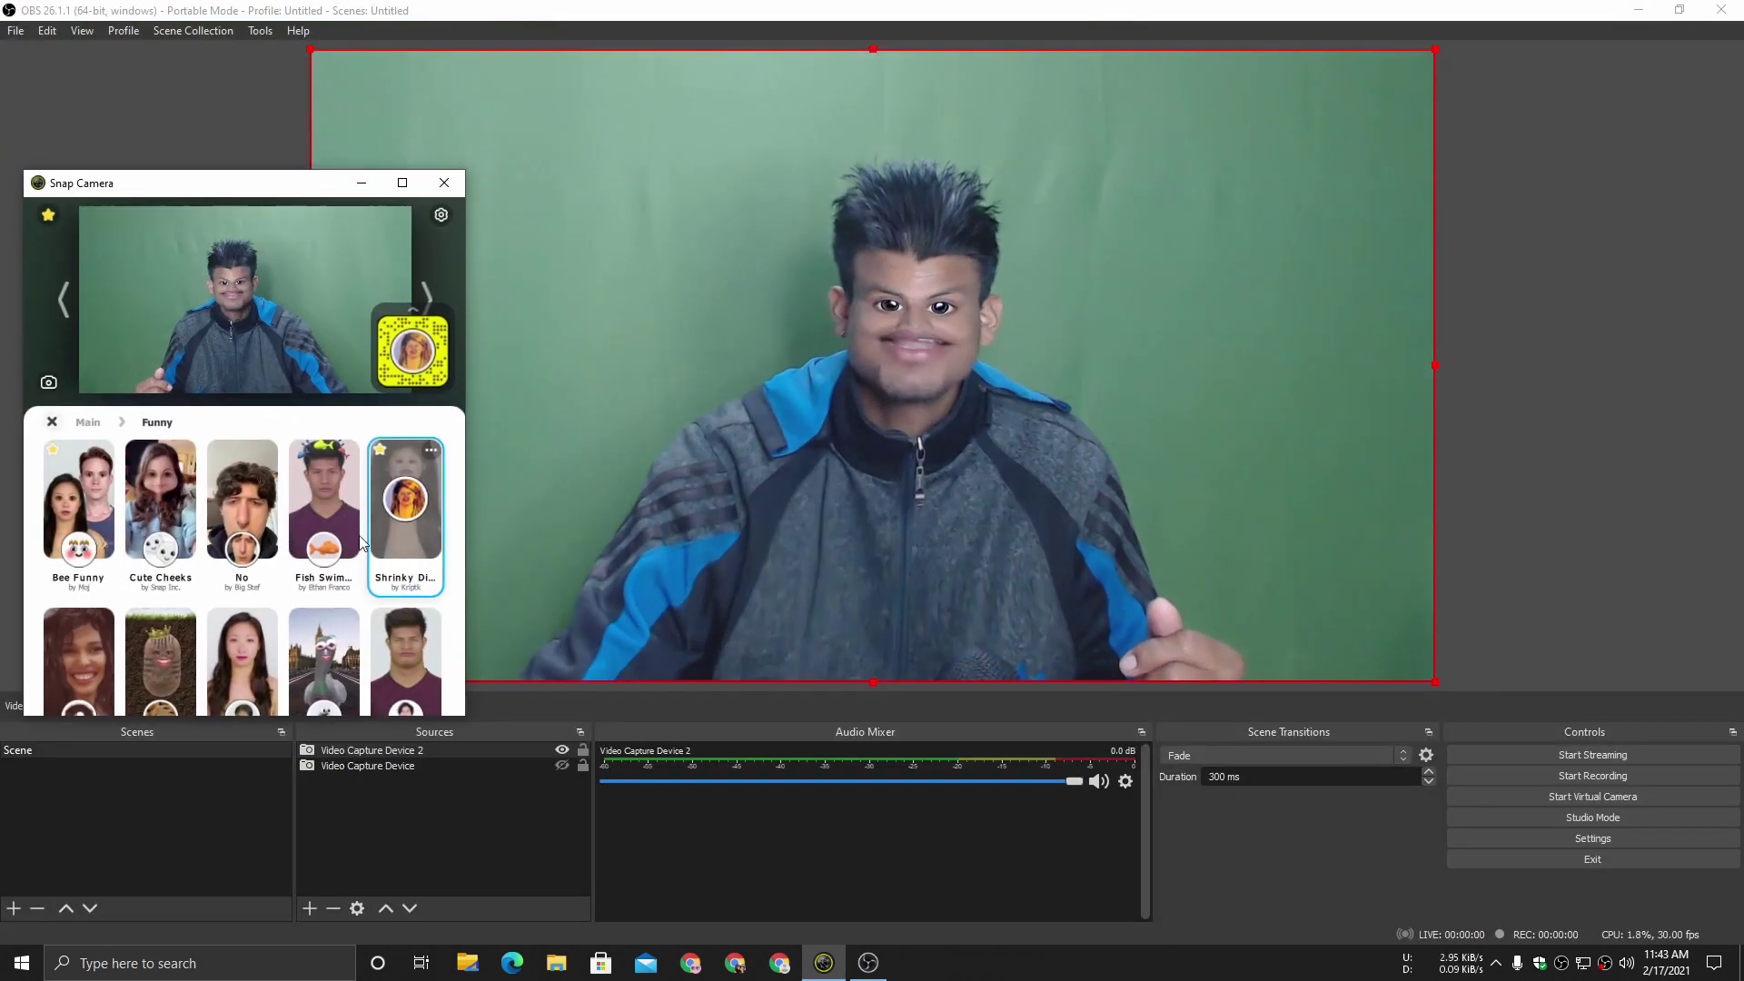
Step: Apply the Grandpa T... and Big Mustac... lenses in turn from the Funny category
scroll(246, 563, down, 2)
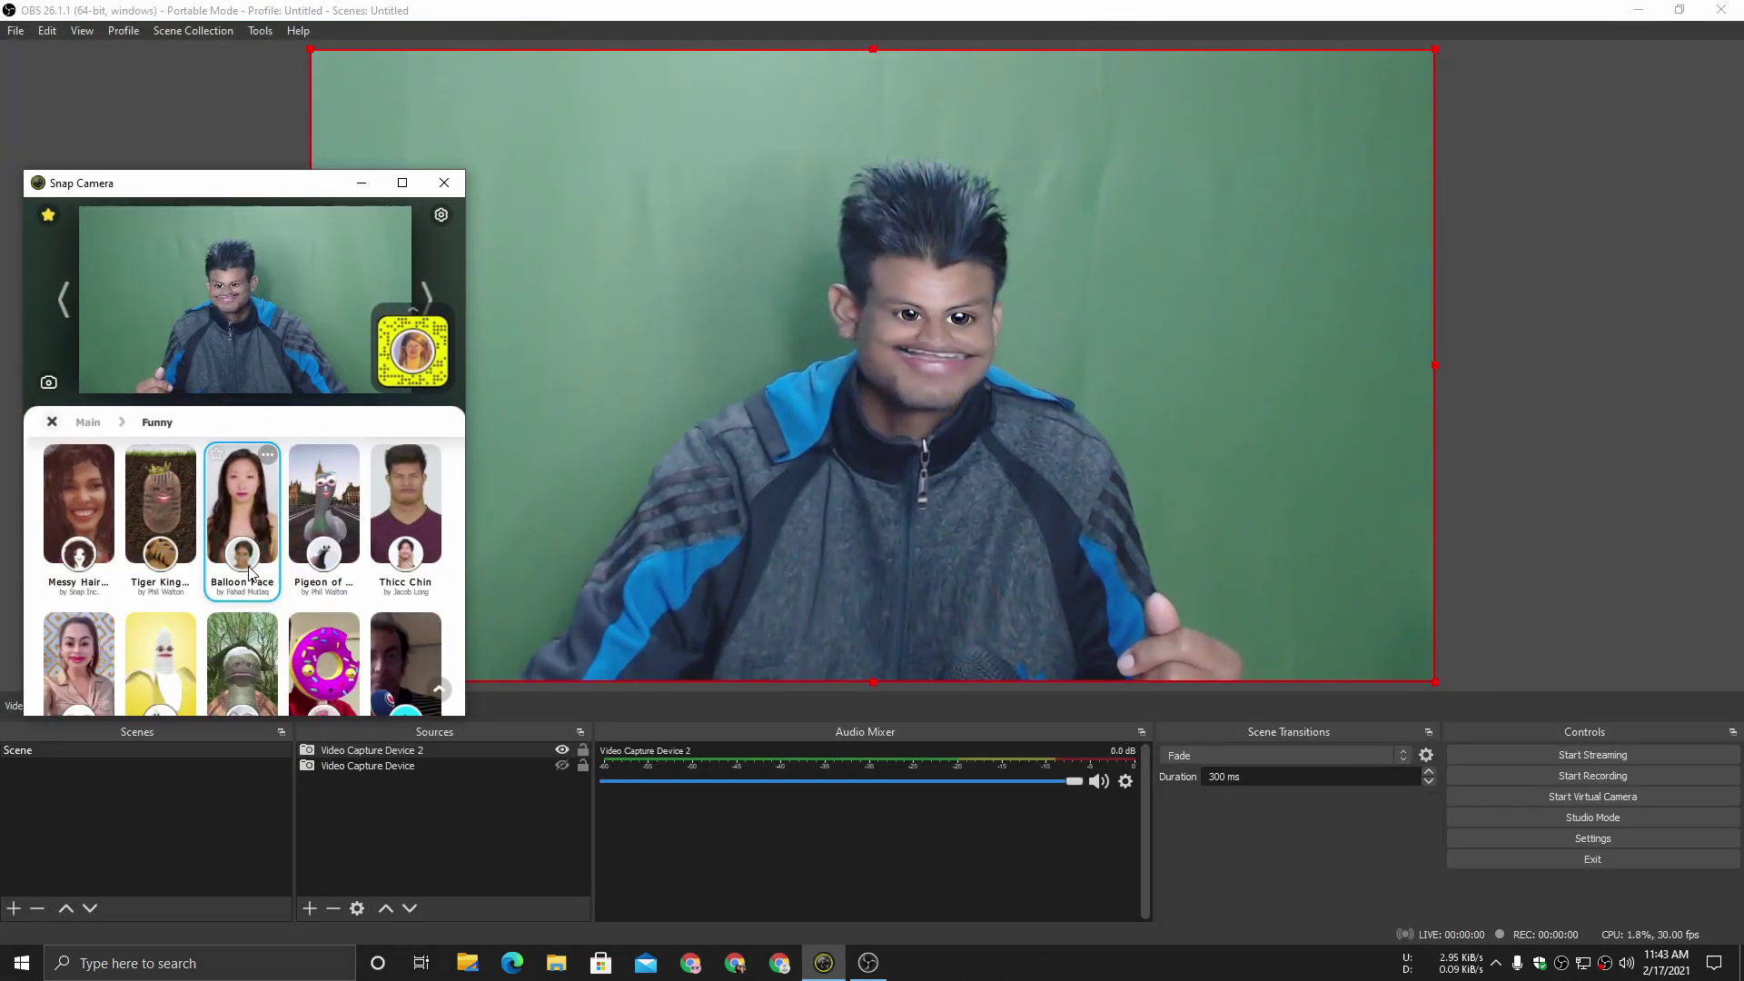
click(264, 581)
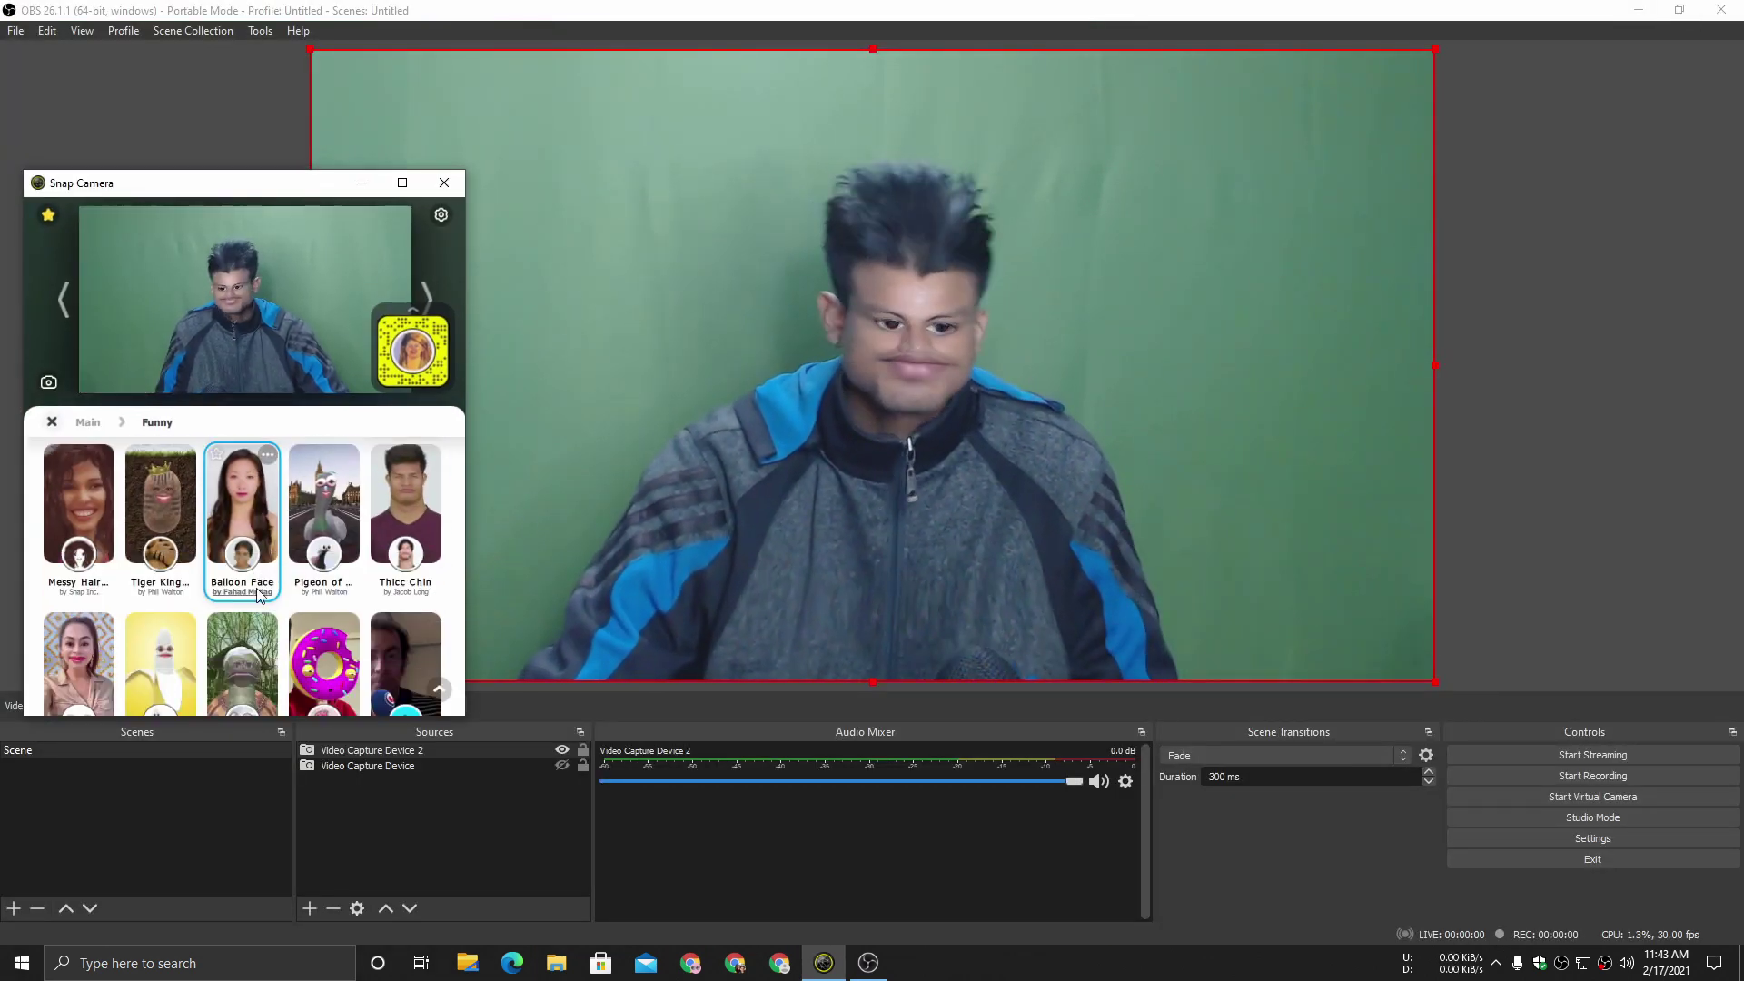
scroll(259, 599, down, 1)
click(245, 633)
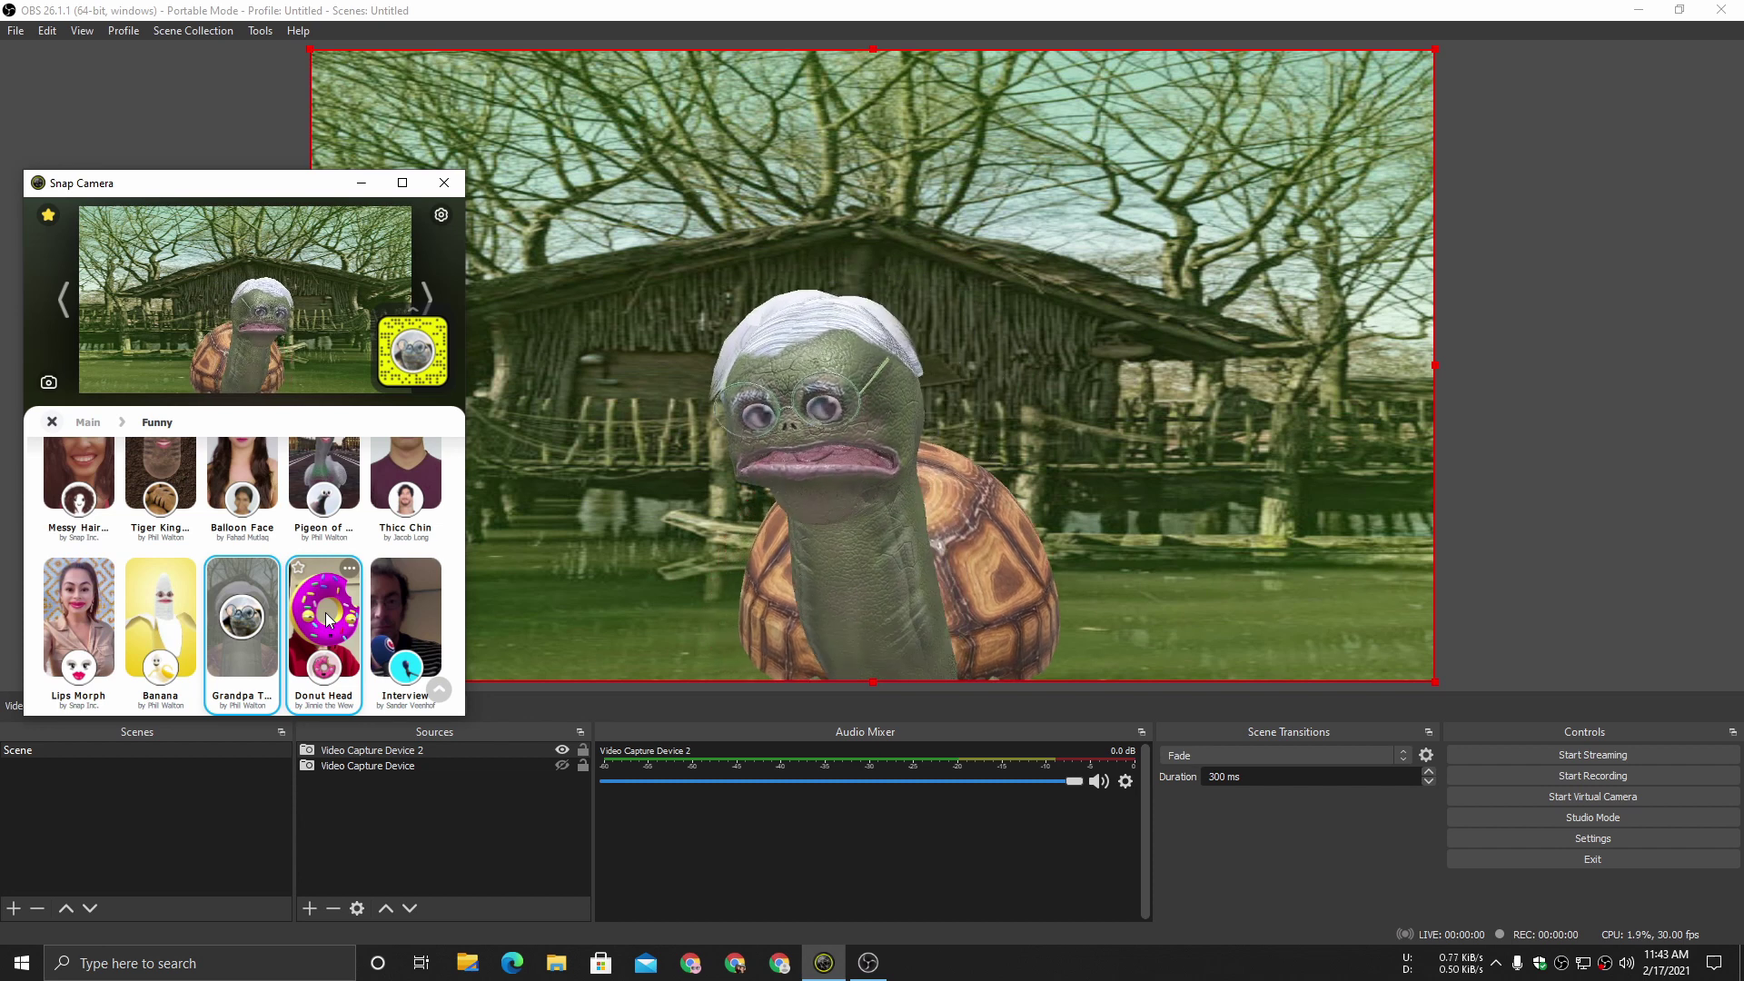
scroll(291, 619, down, 3)
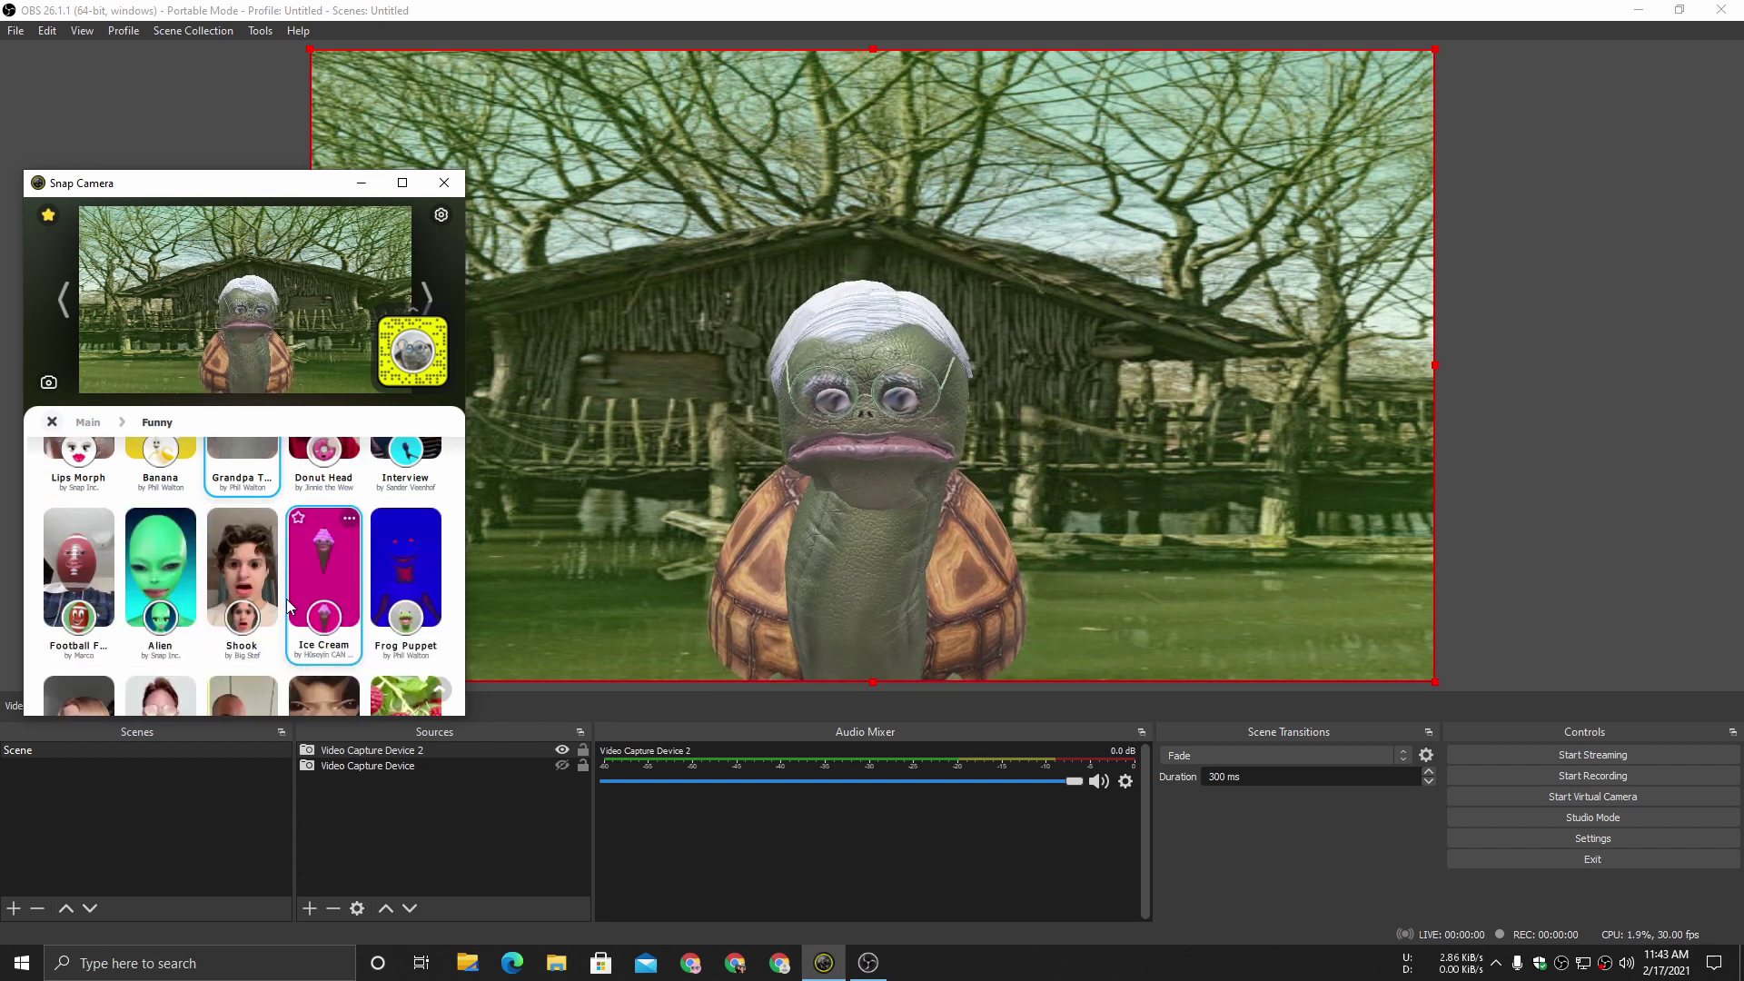
scroll(291, 594, down, 5)
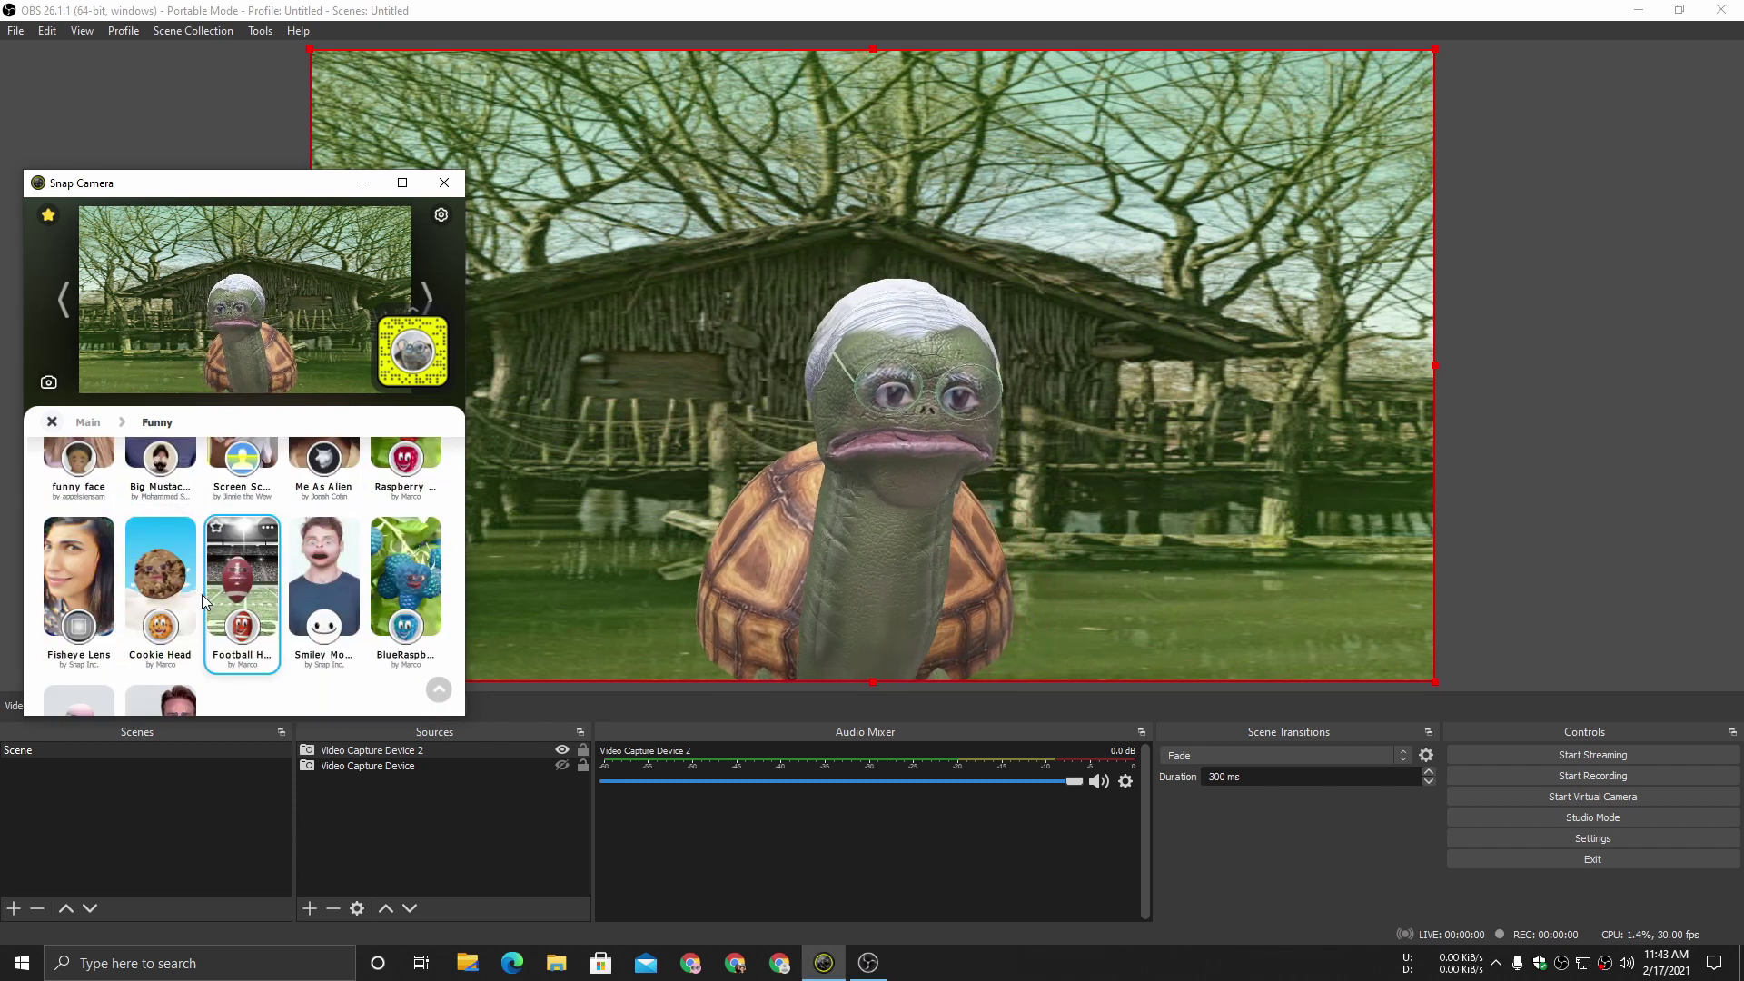
click(172, 495)
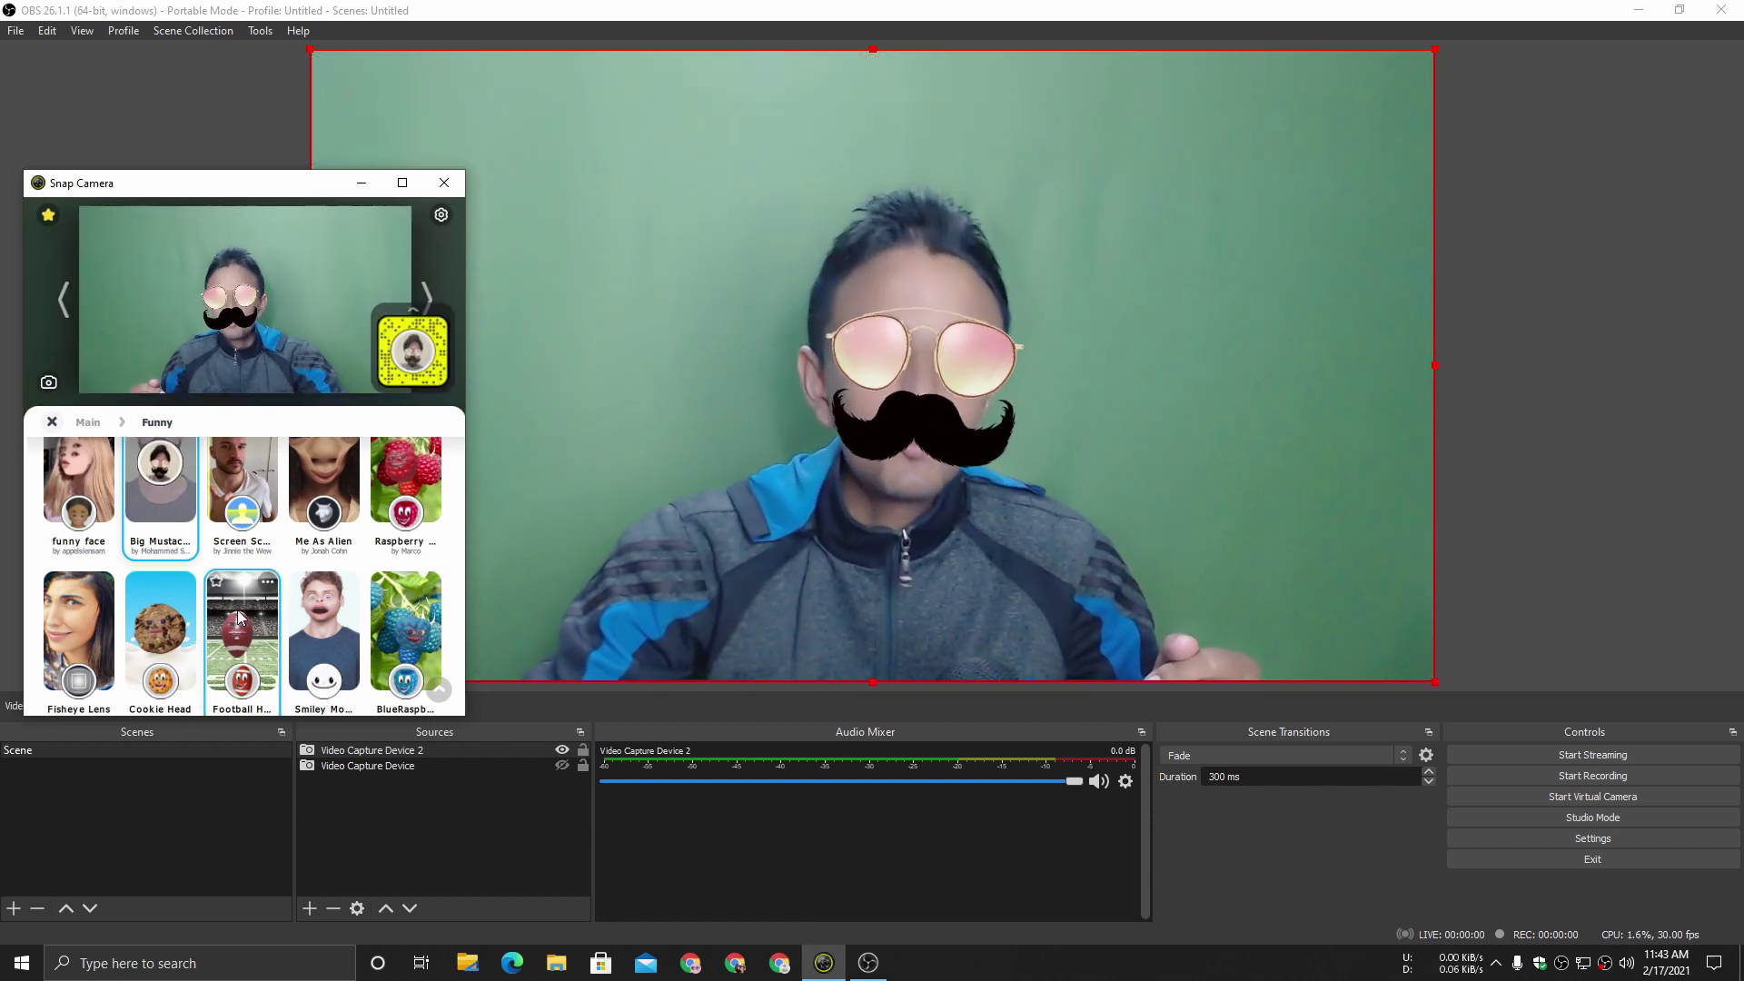
Step: Apply the Tiger King... lens from the Funny category
scroll(137, 631, up, 3)
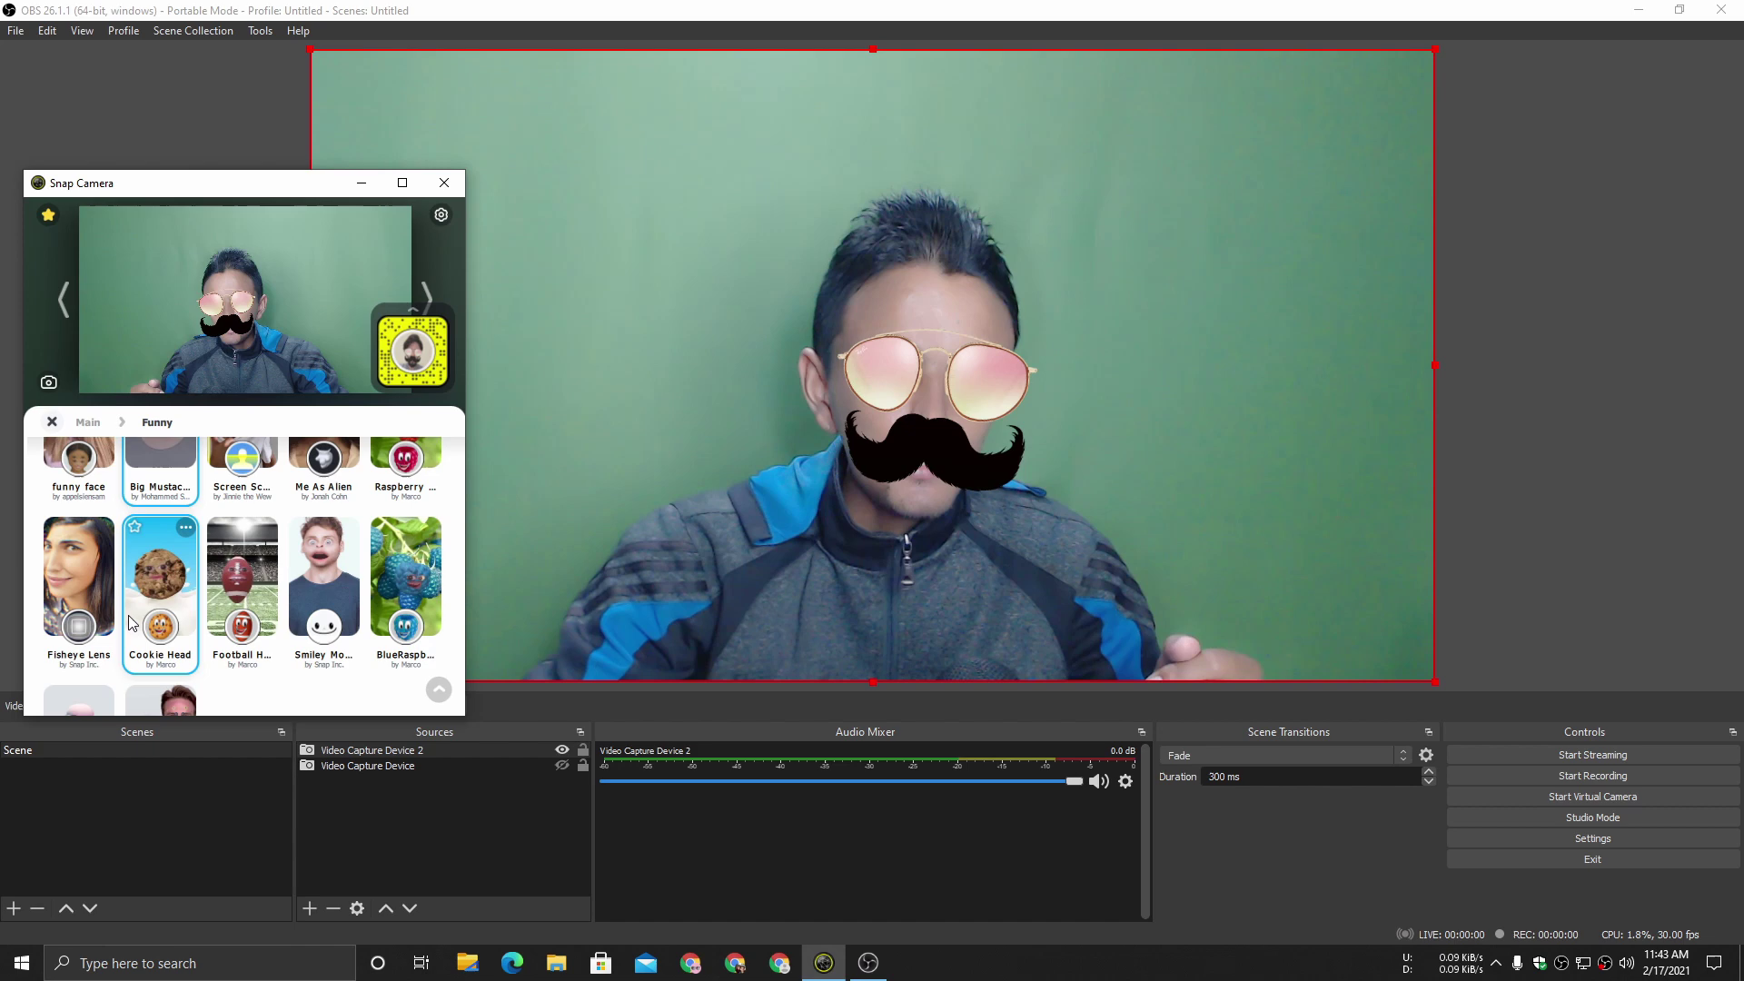
scroll(102, 620, up, 5)
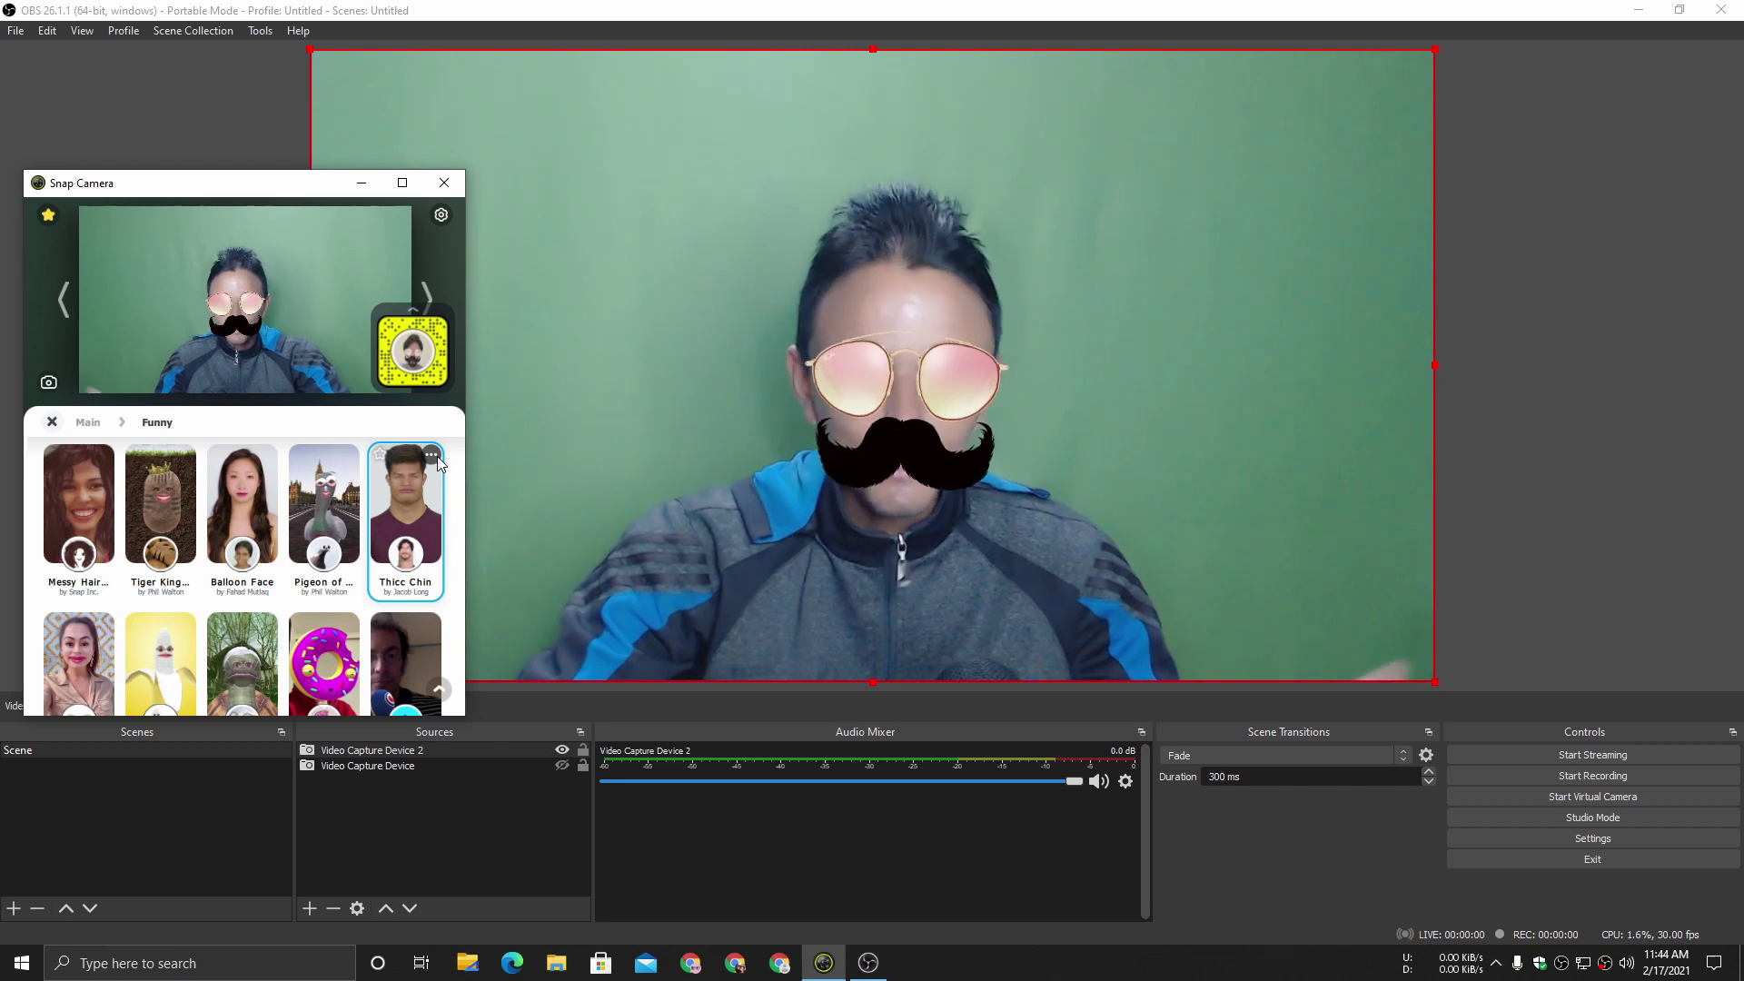
click(147, 523)
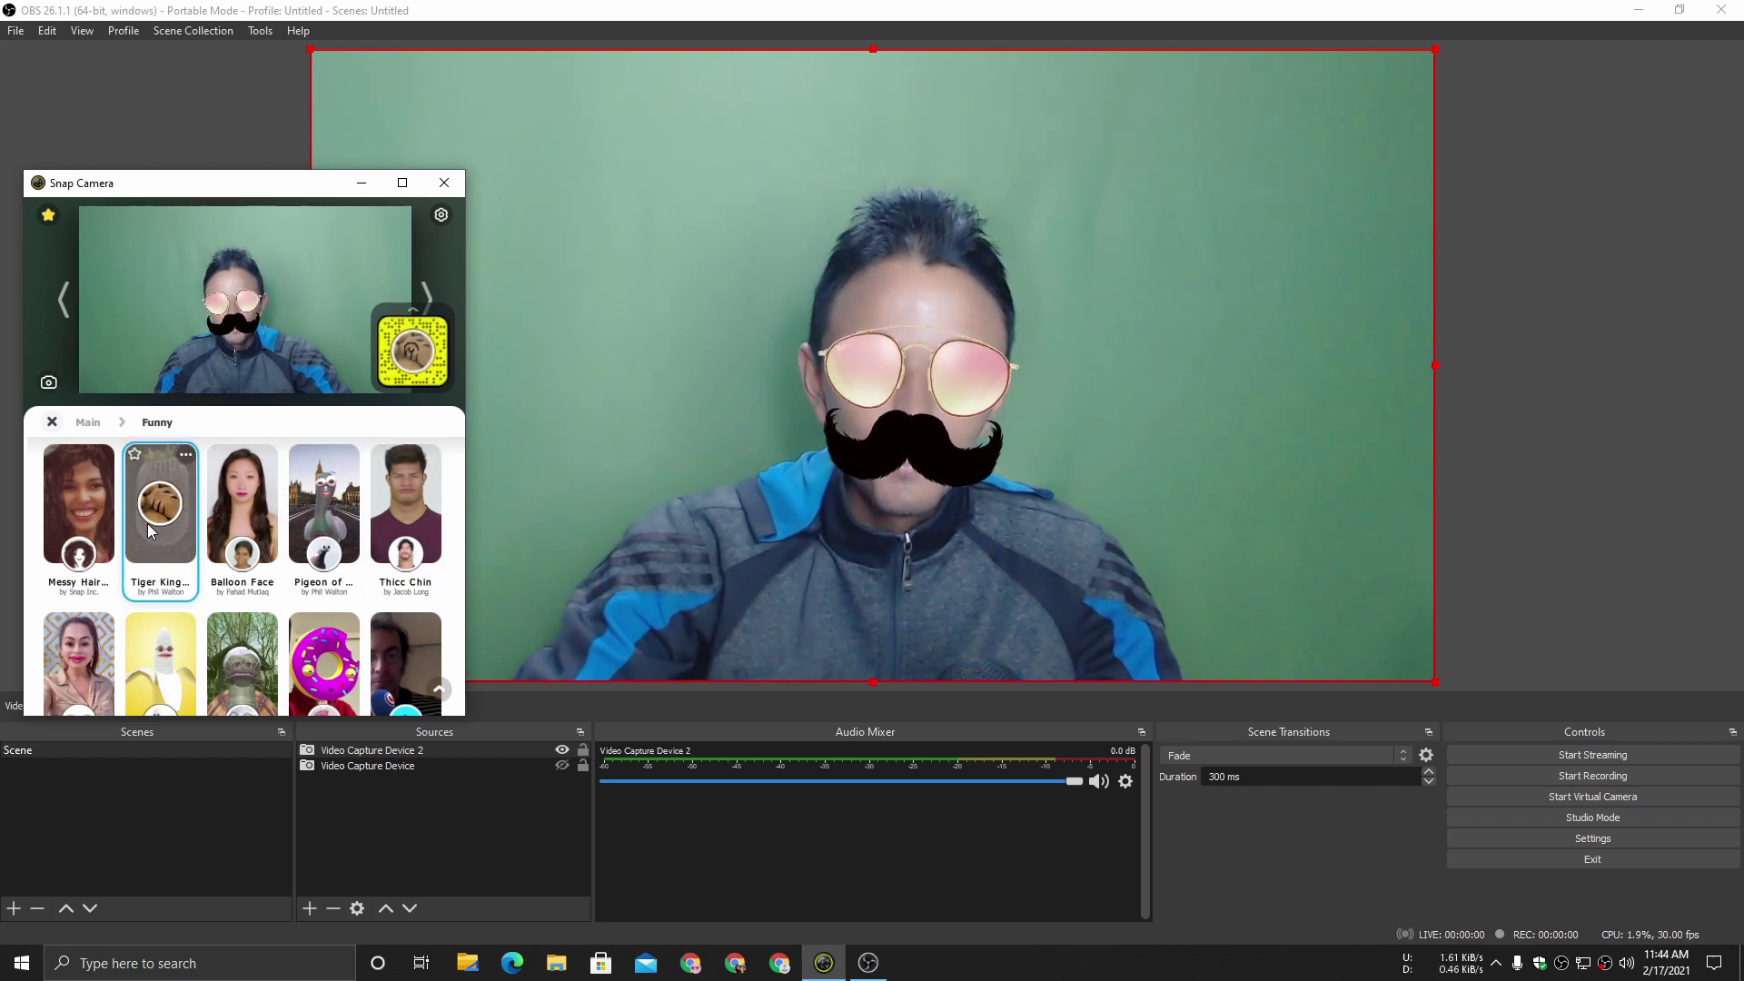
scroll(109, 472, up, 2)
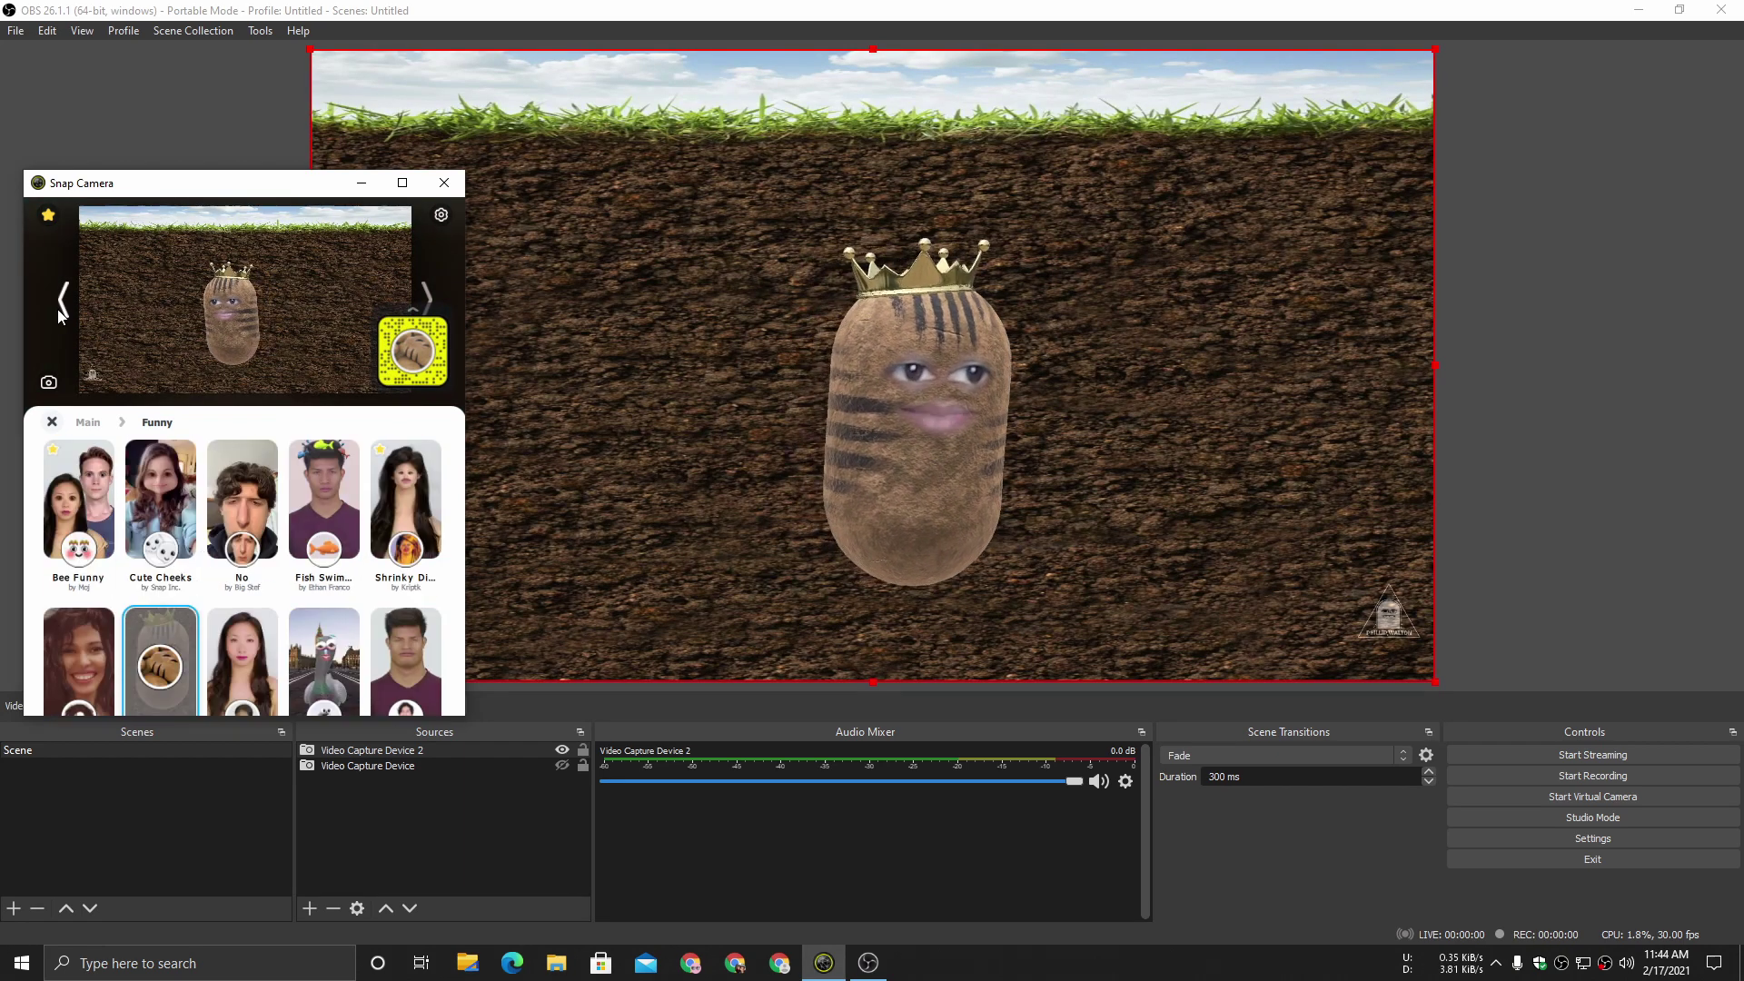
Step: Open the favorites and apply the Anime Style lens, the Baby lens, and Anime Style again
click(47, 215)
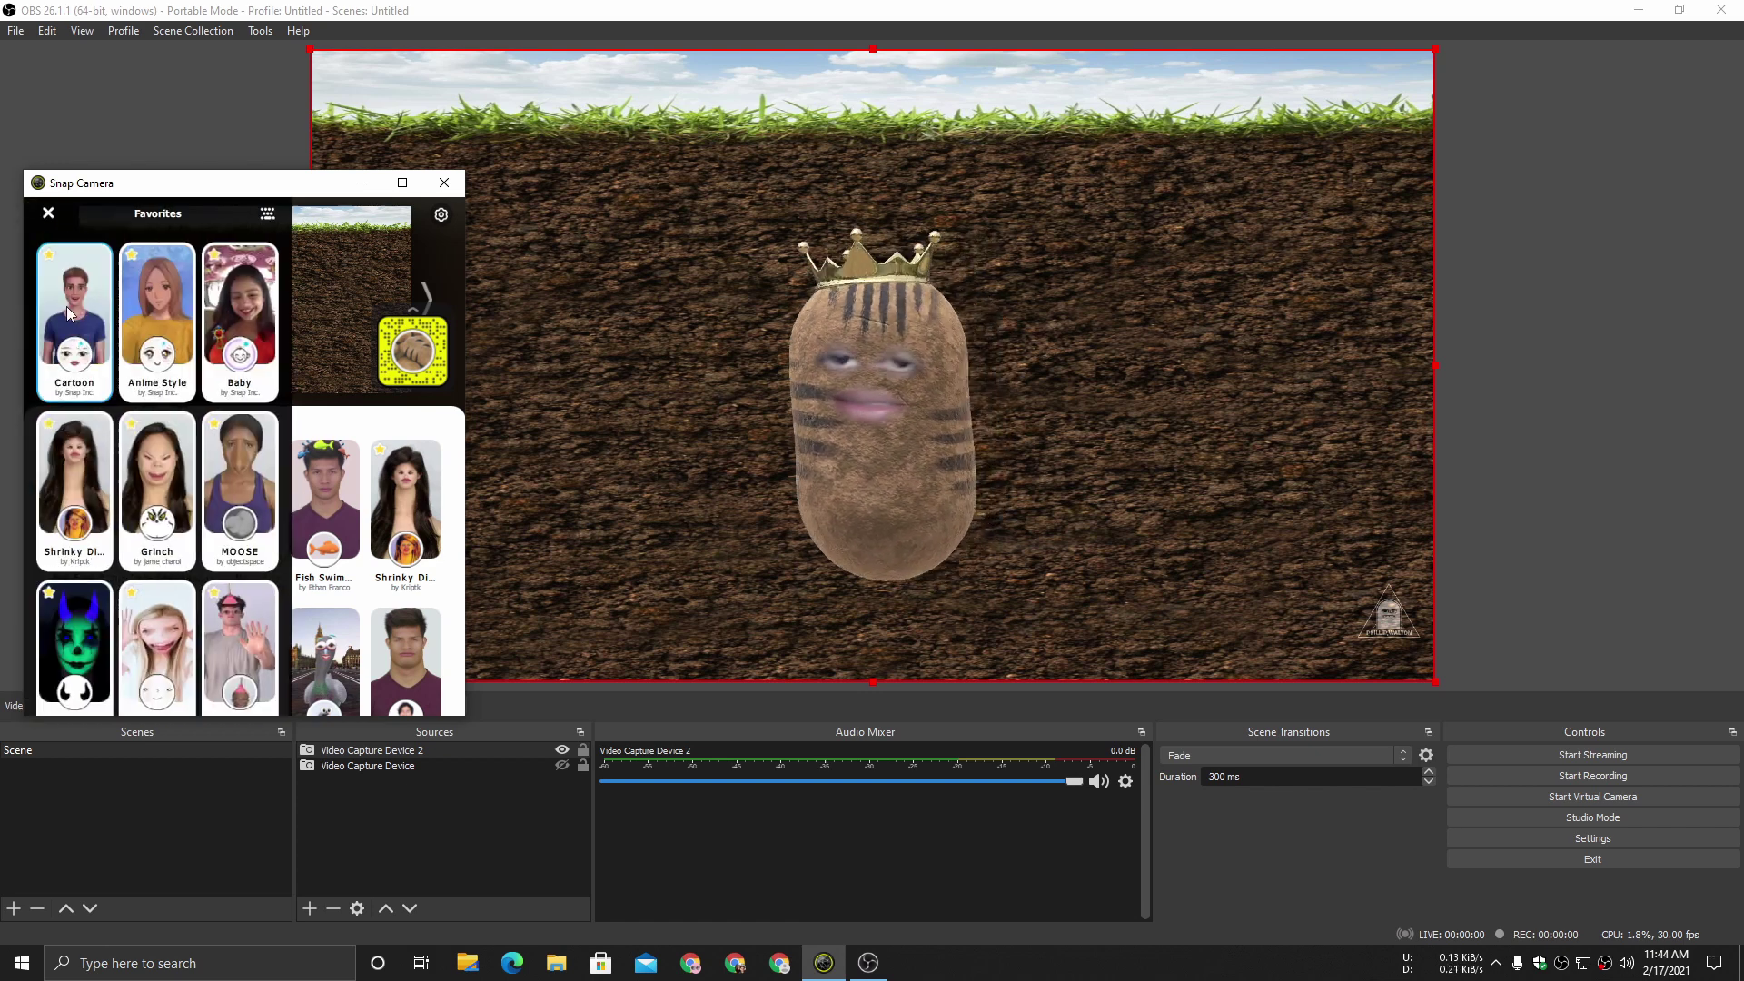
click(122, 292)
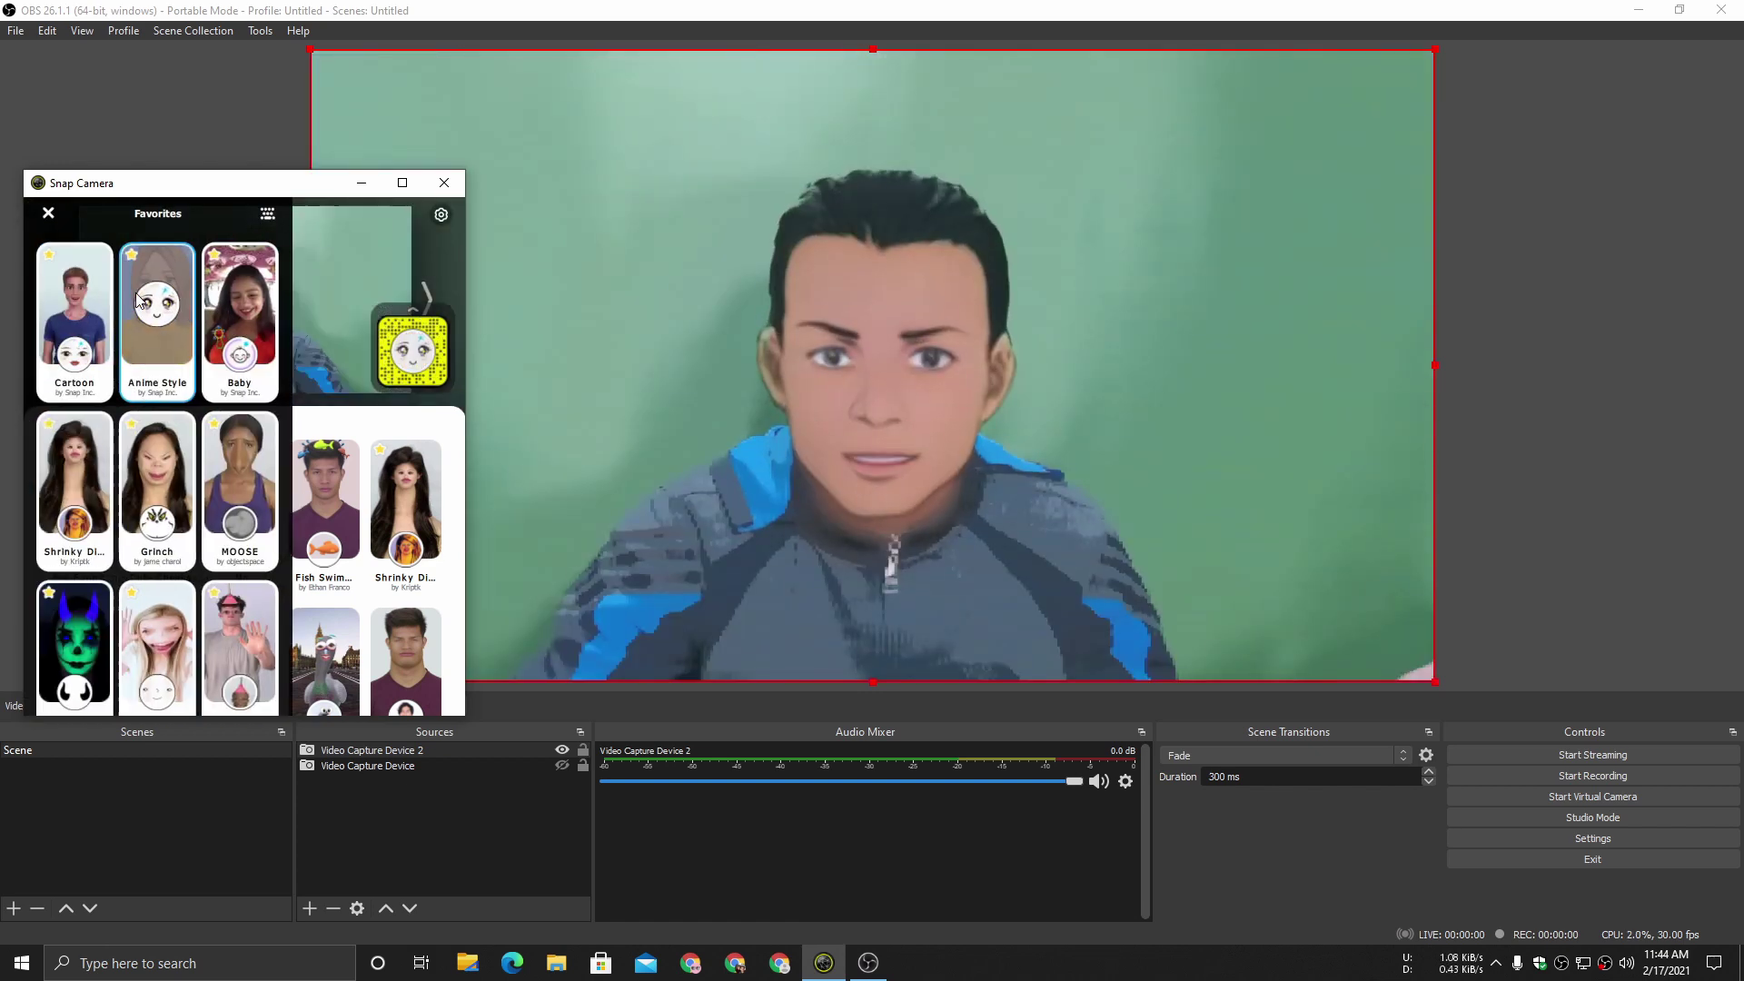
click(240, 304)
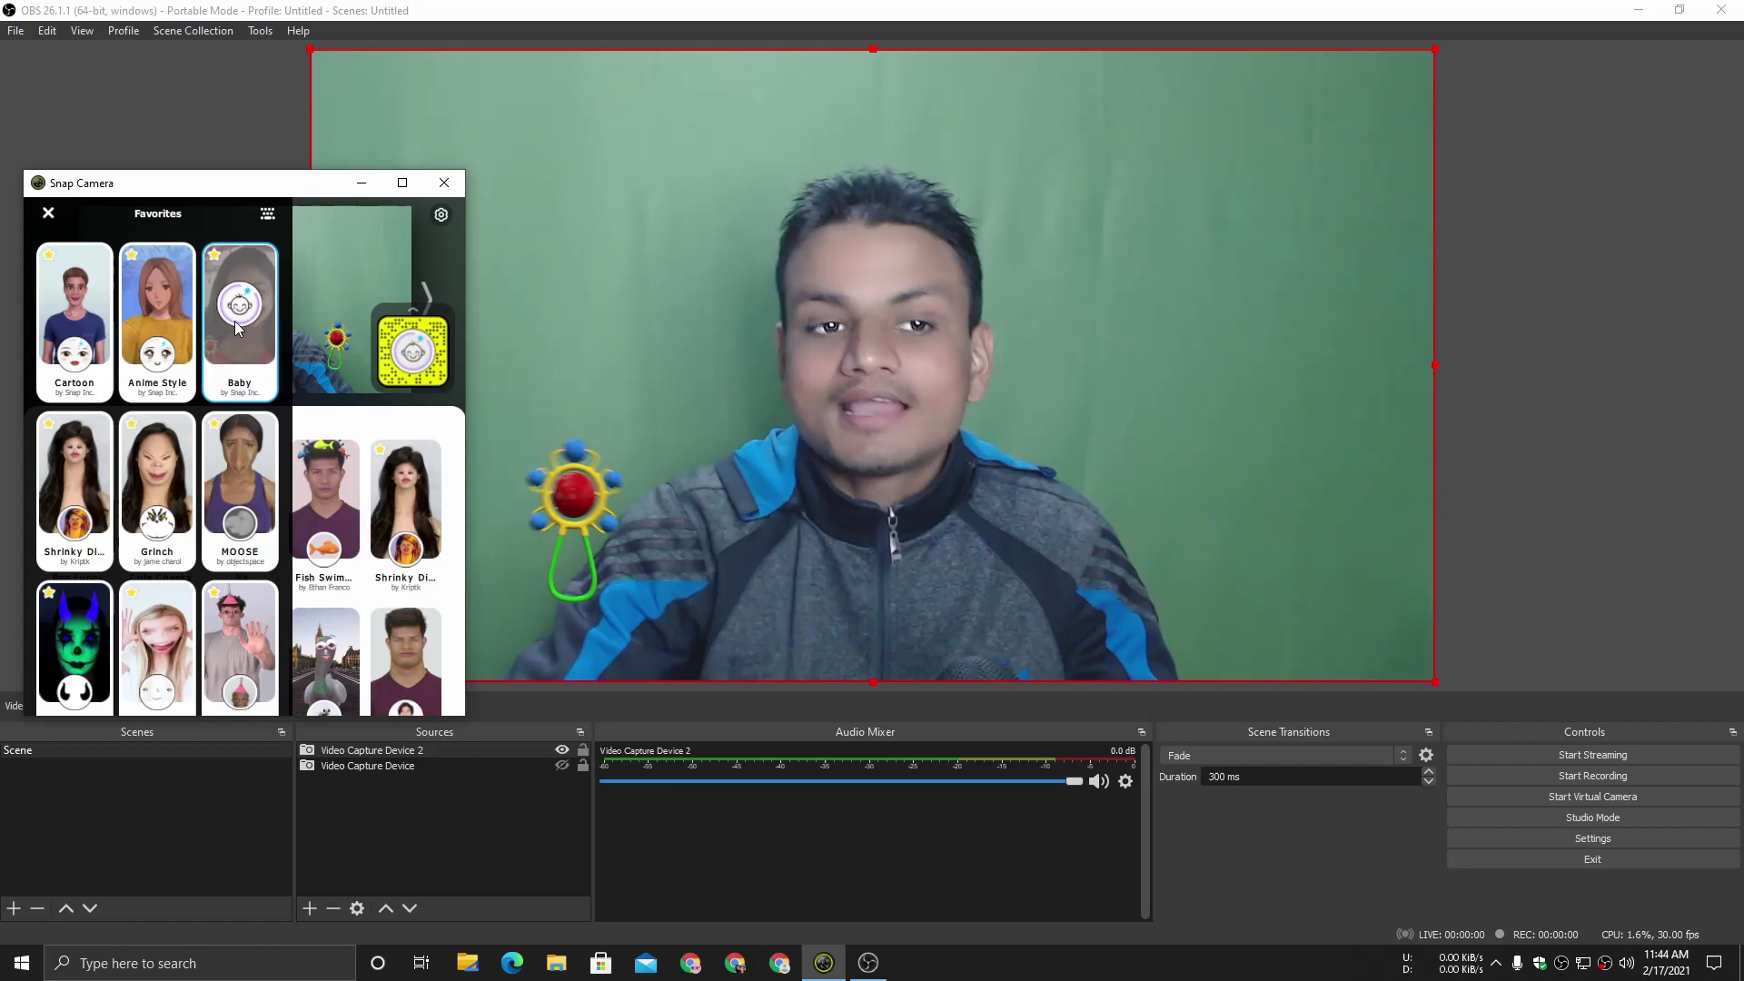
click(156, 314)
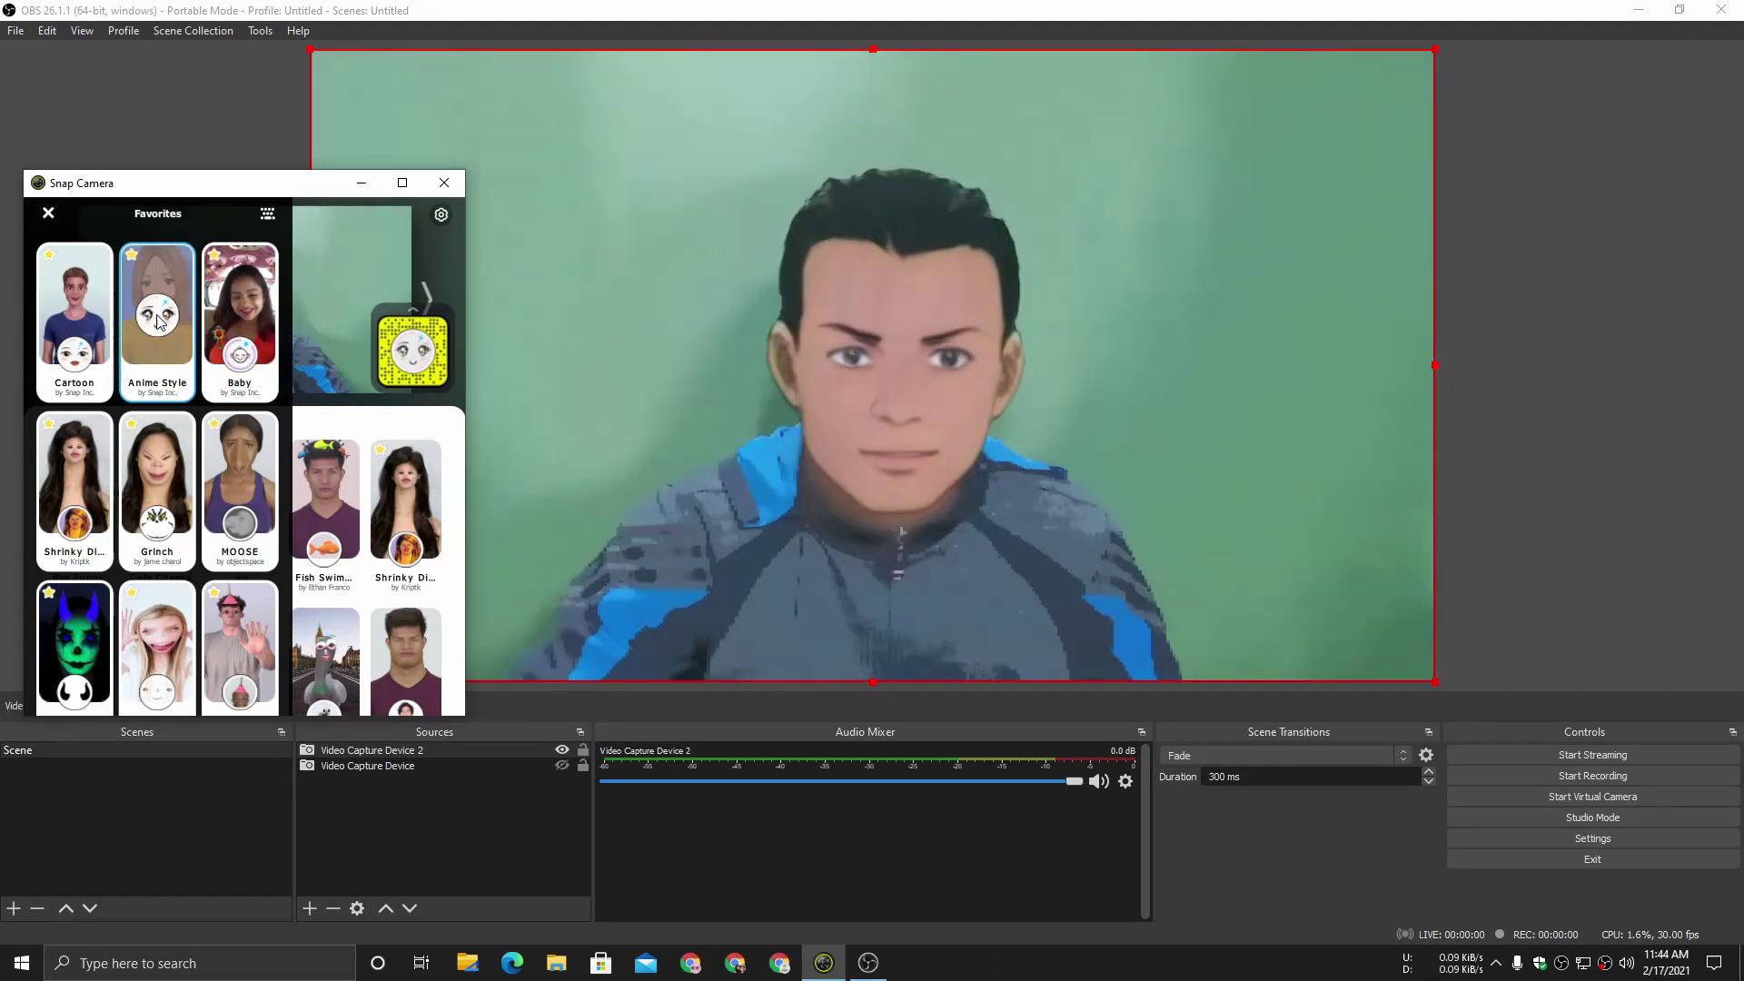